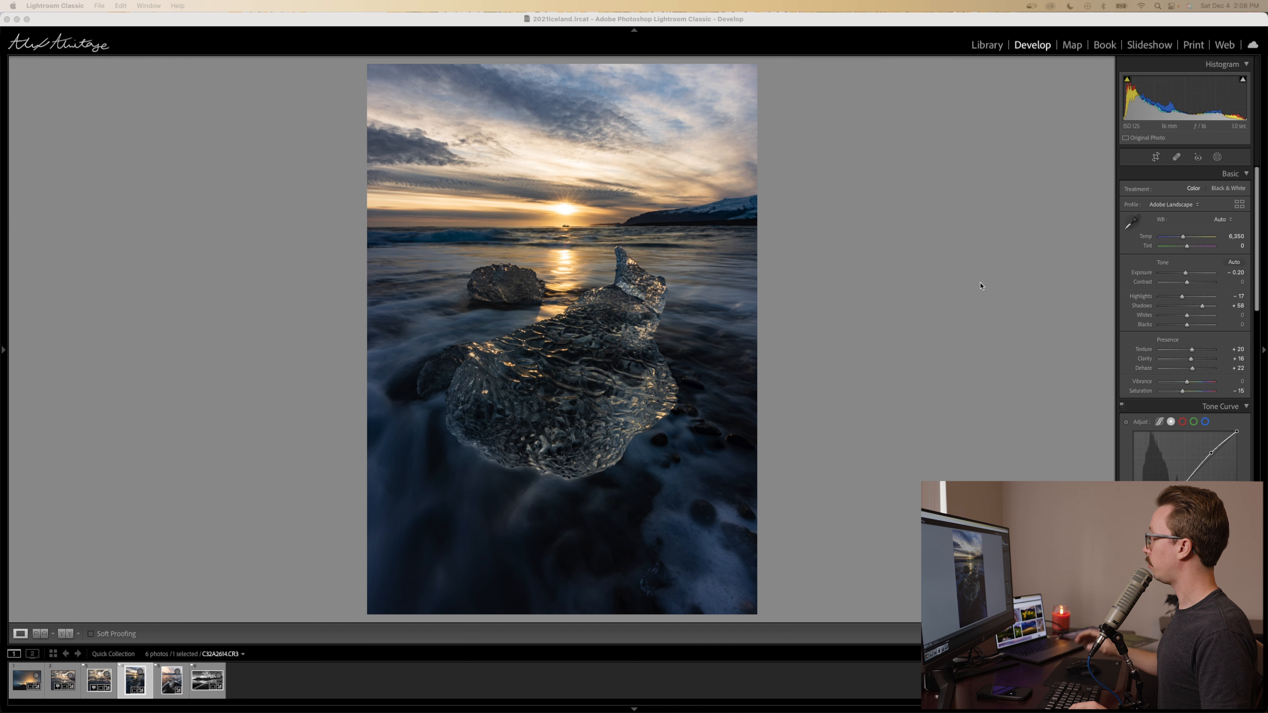
- Add a linear gradient mask covering the sea and ice below the horizon, with a narrow level transition across the sun
left_click(1218, 157)
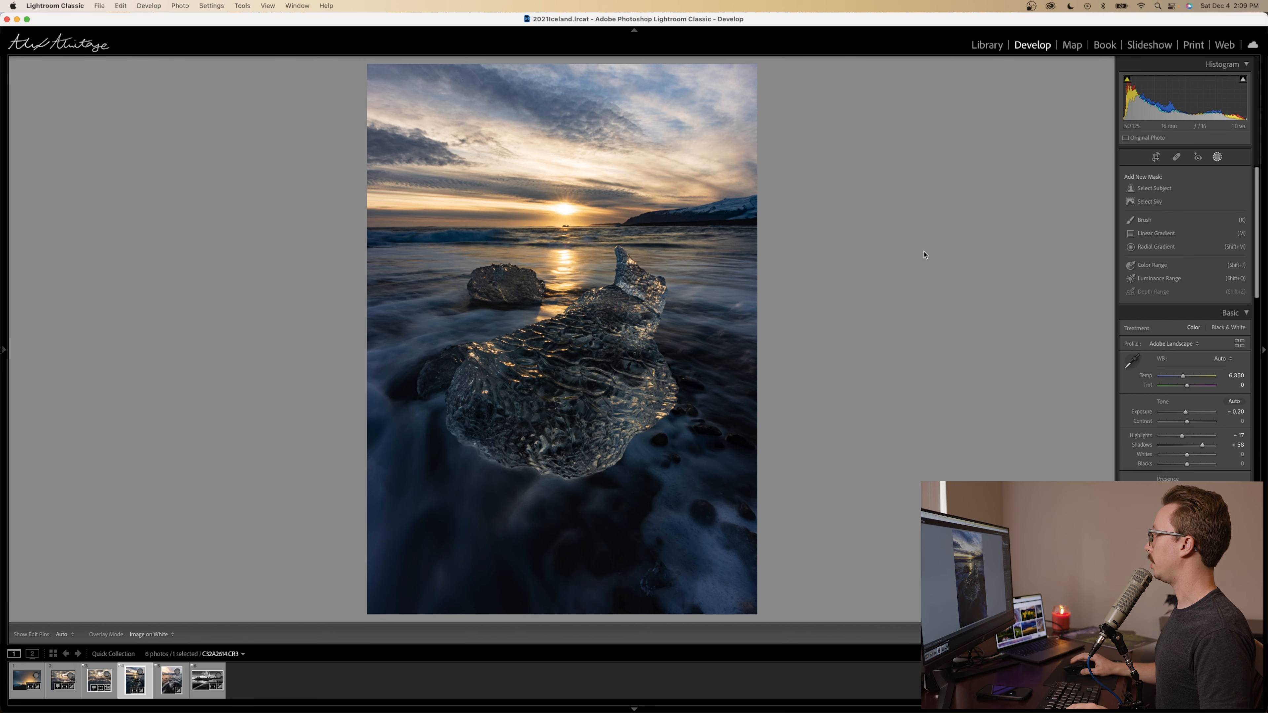
left_click(1156, 233)
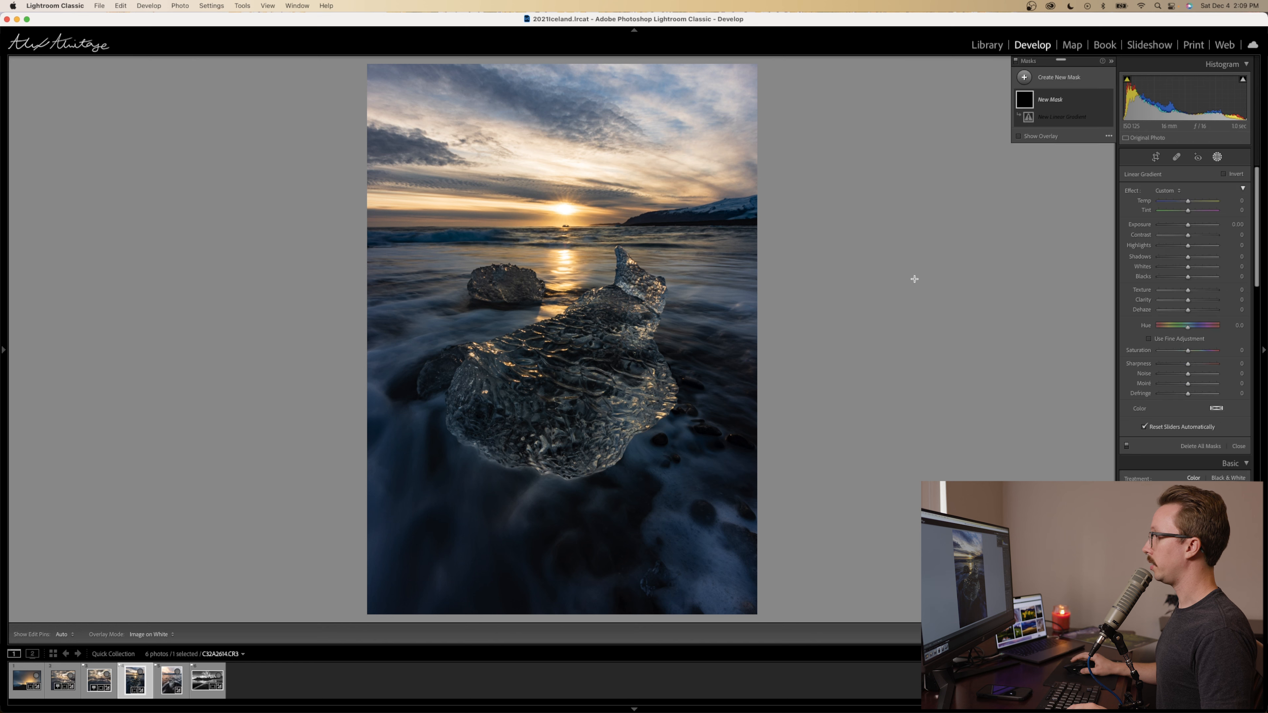
left_click_drag(556, 267, 575, 200)
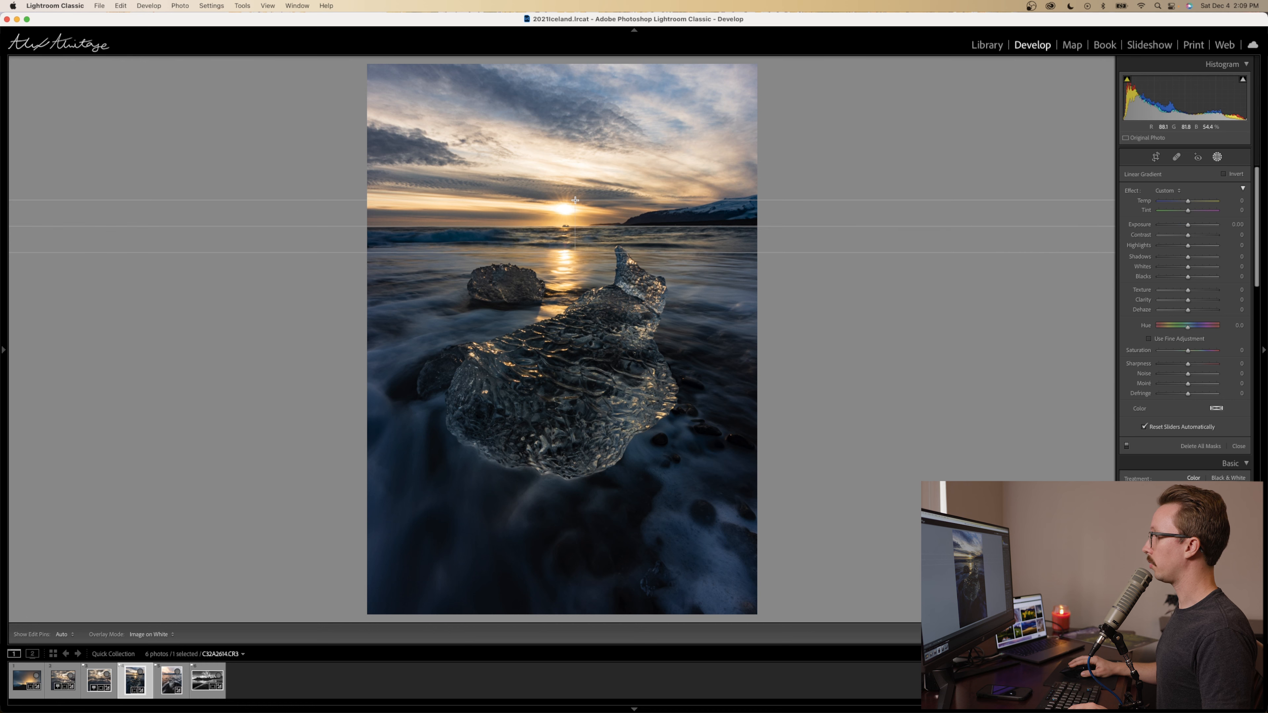
left_click_drag(575, 201, 576, 200)
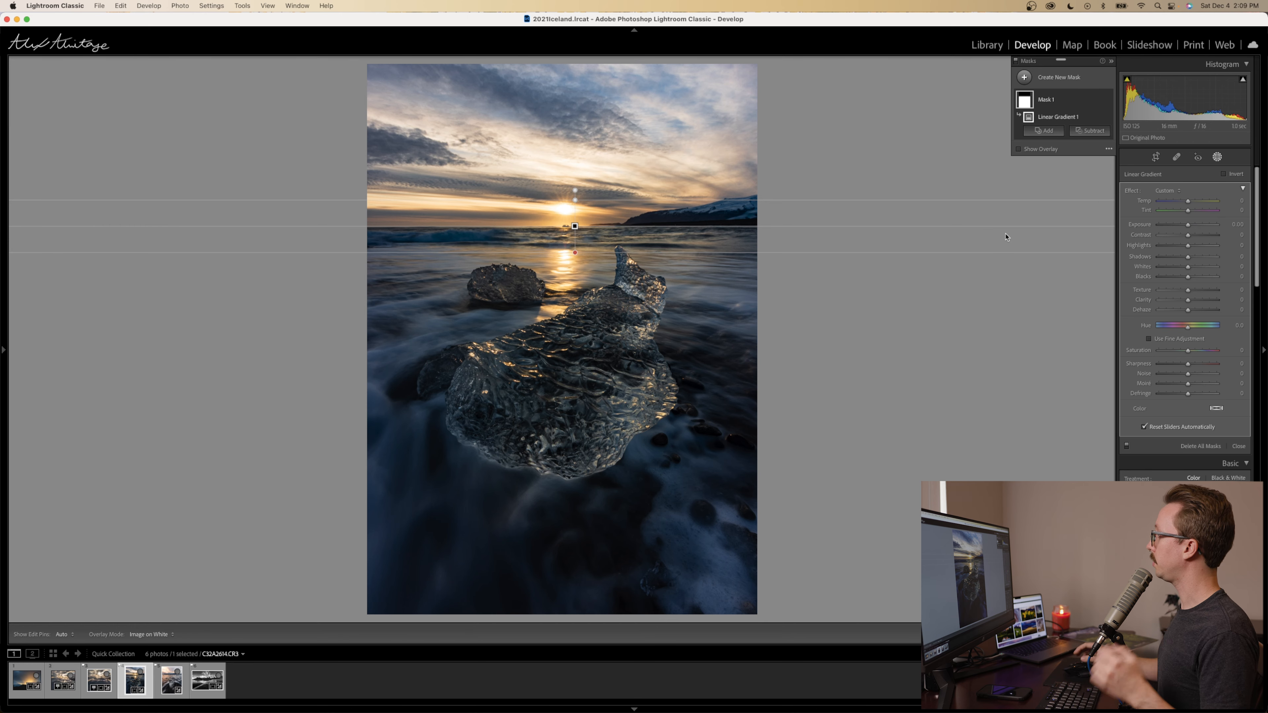
- Enable automatic overlay toggling and test it by lowering the mask's exposure to about -1.24 and resetting it
left_click(1109, 149)
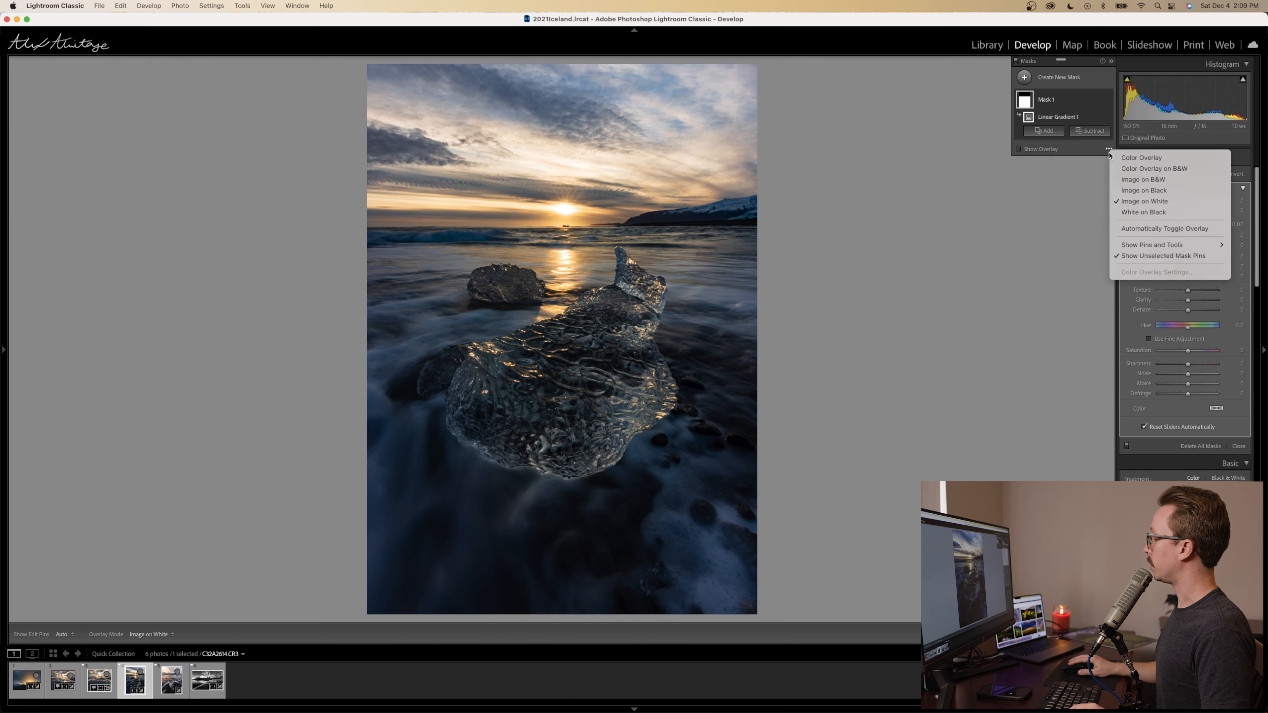
left_click(1136, 229)
left_click_drag(1185, 226, 1181, 229)
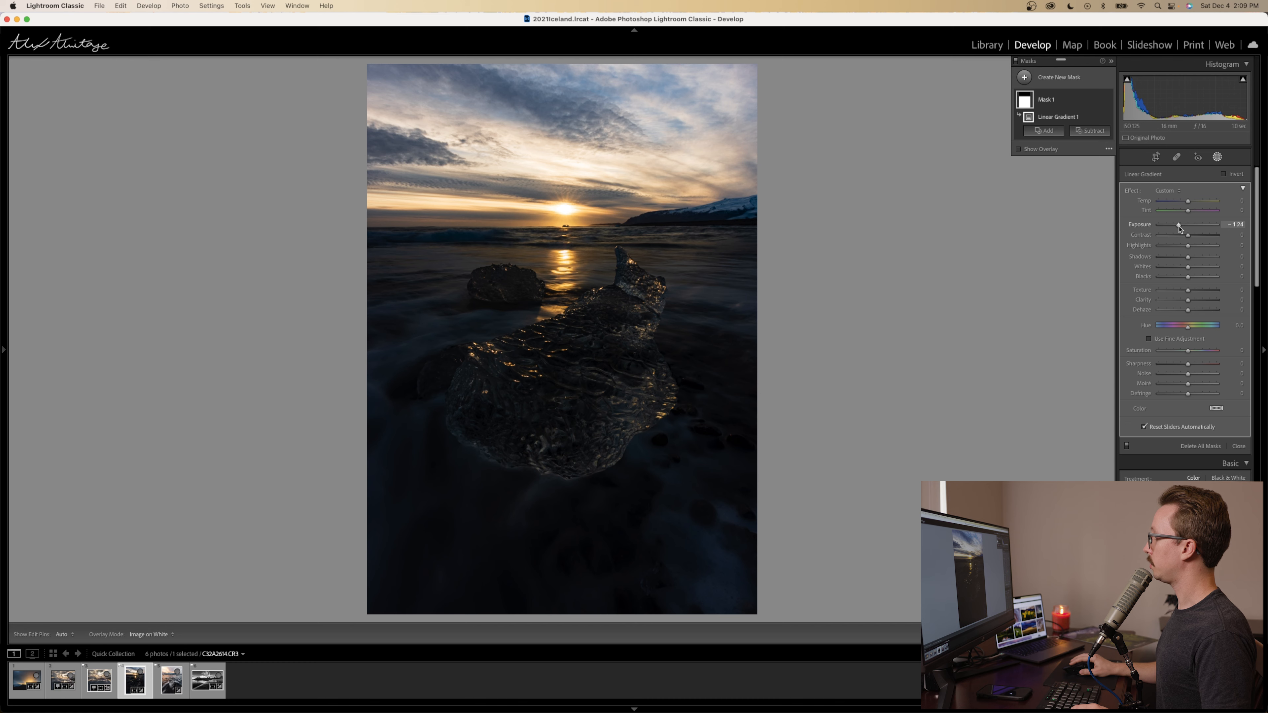
double_click(1179, 226)
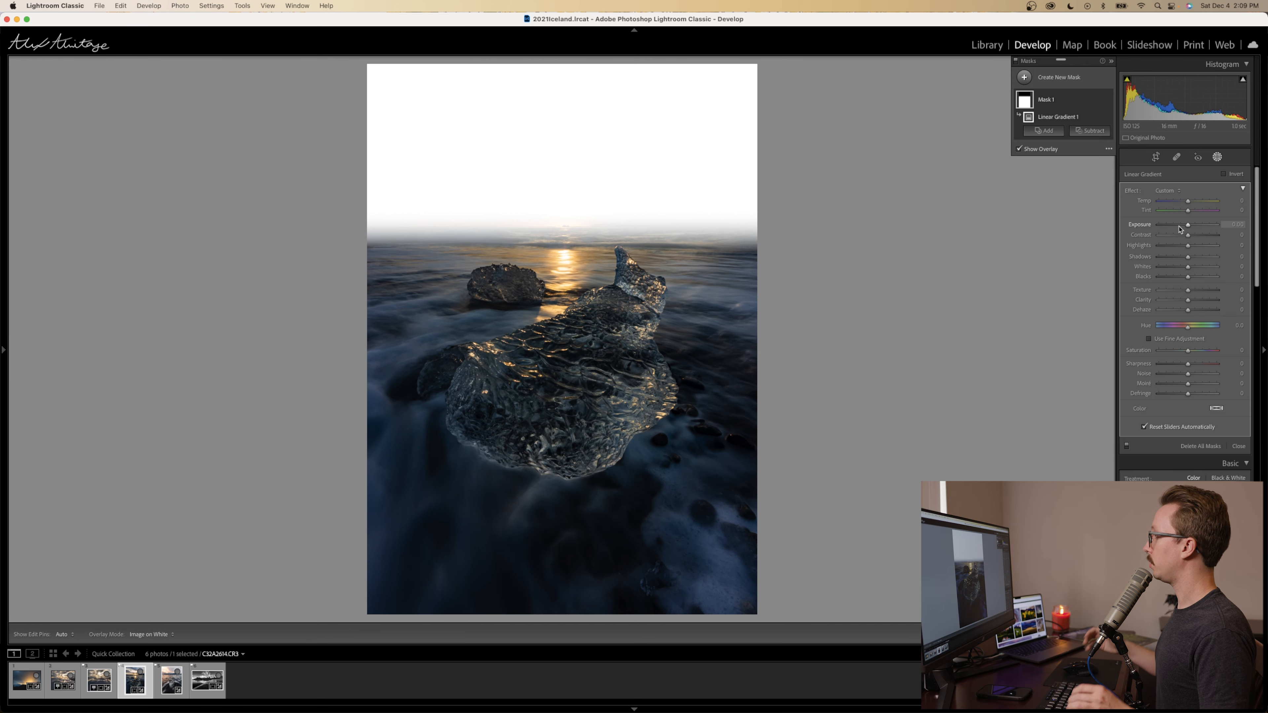
- Preview the mask as a Color Overlay and return the overlay mode to Image on White
left_click(1108, 149)
left_click(1121, 153)
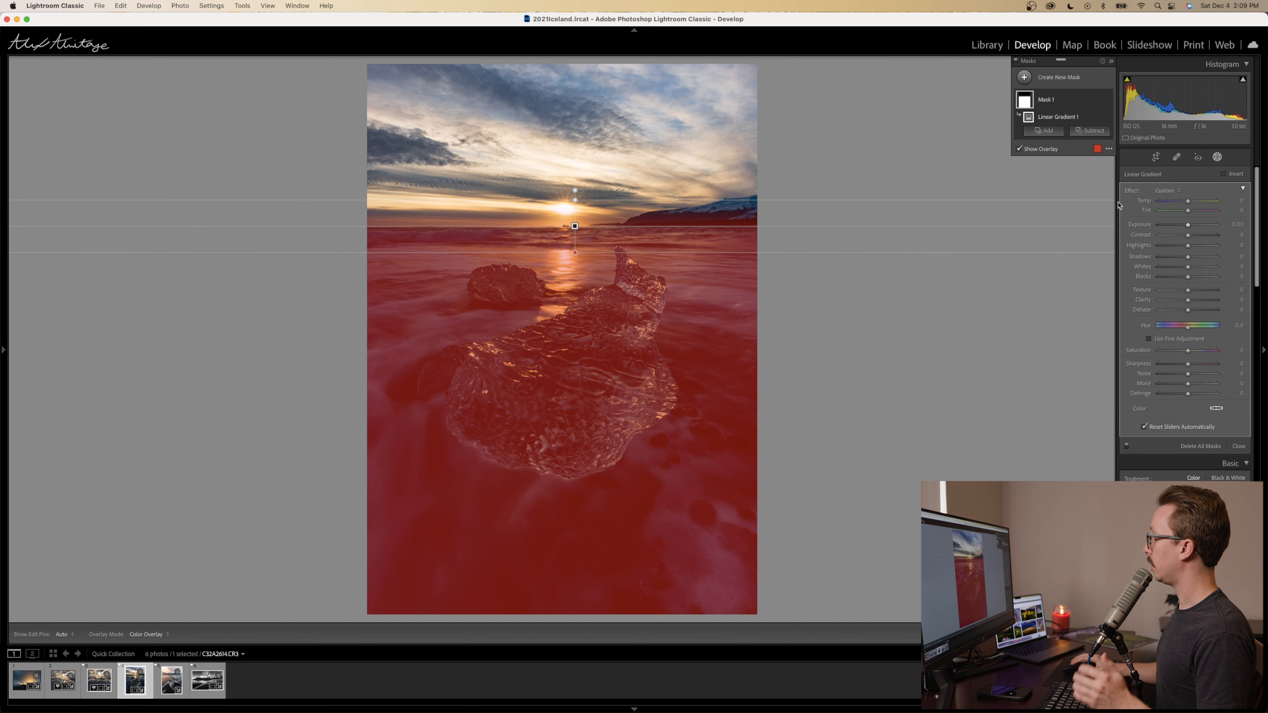
left_click(1110, 149)
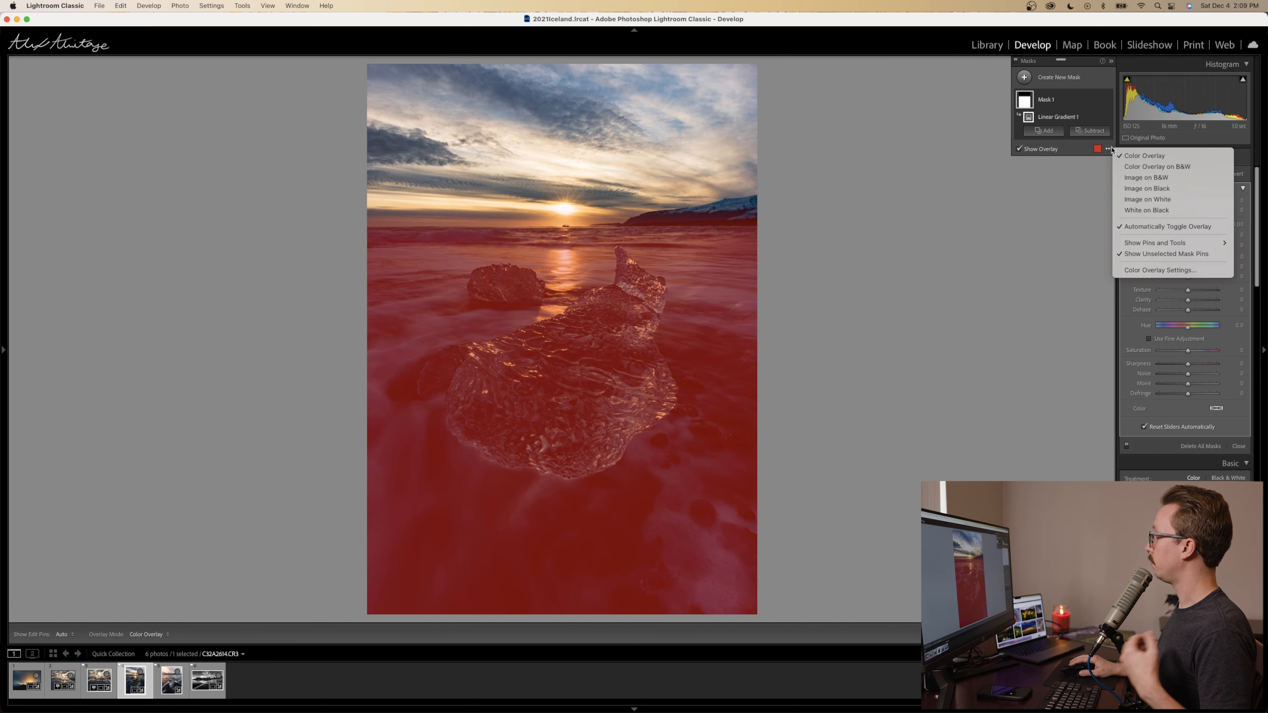
left_click(1143, 200)
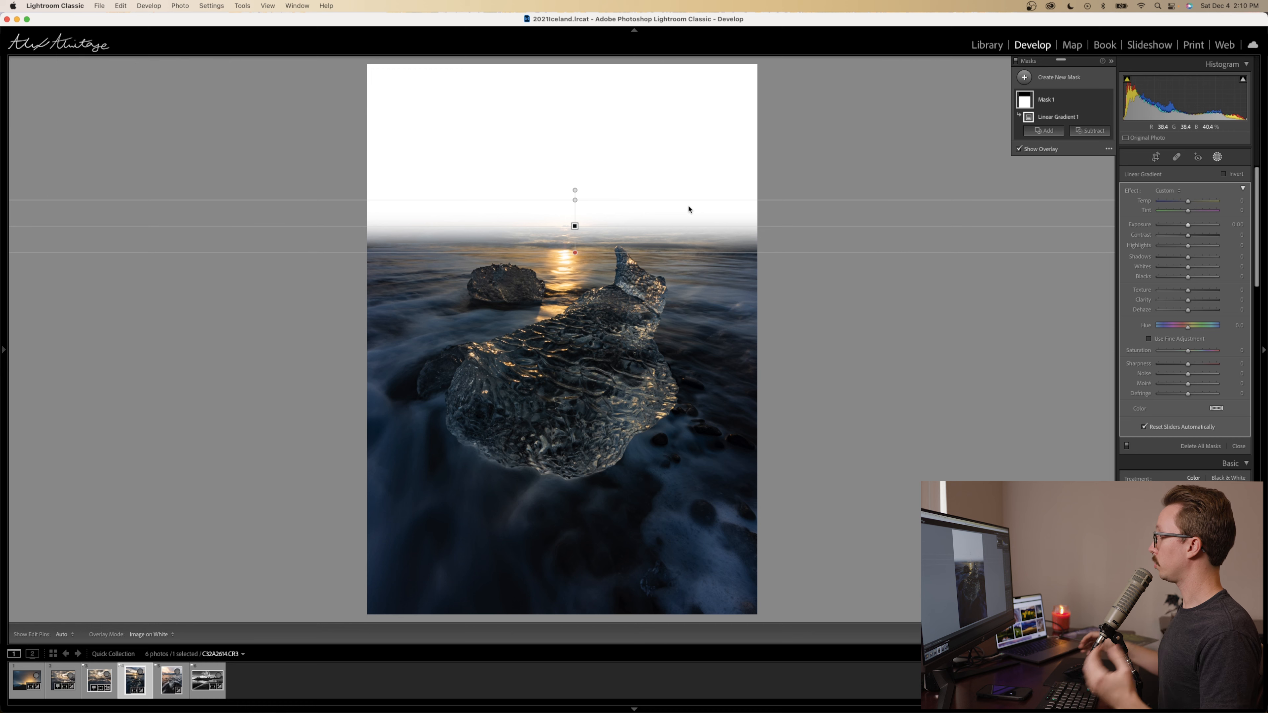
- Switch automatic overlay toggling off and back on for the mask
left_click(1109, 149)
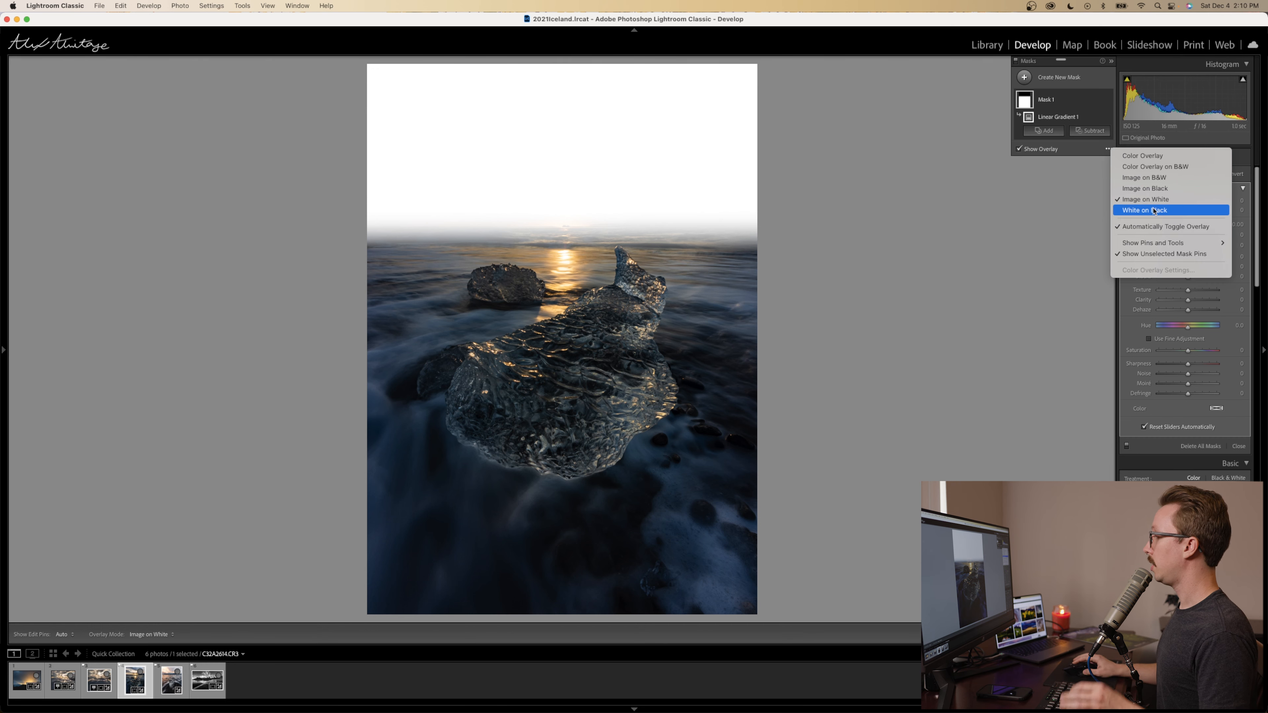
left_click(1159, 227)
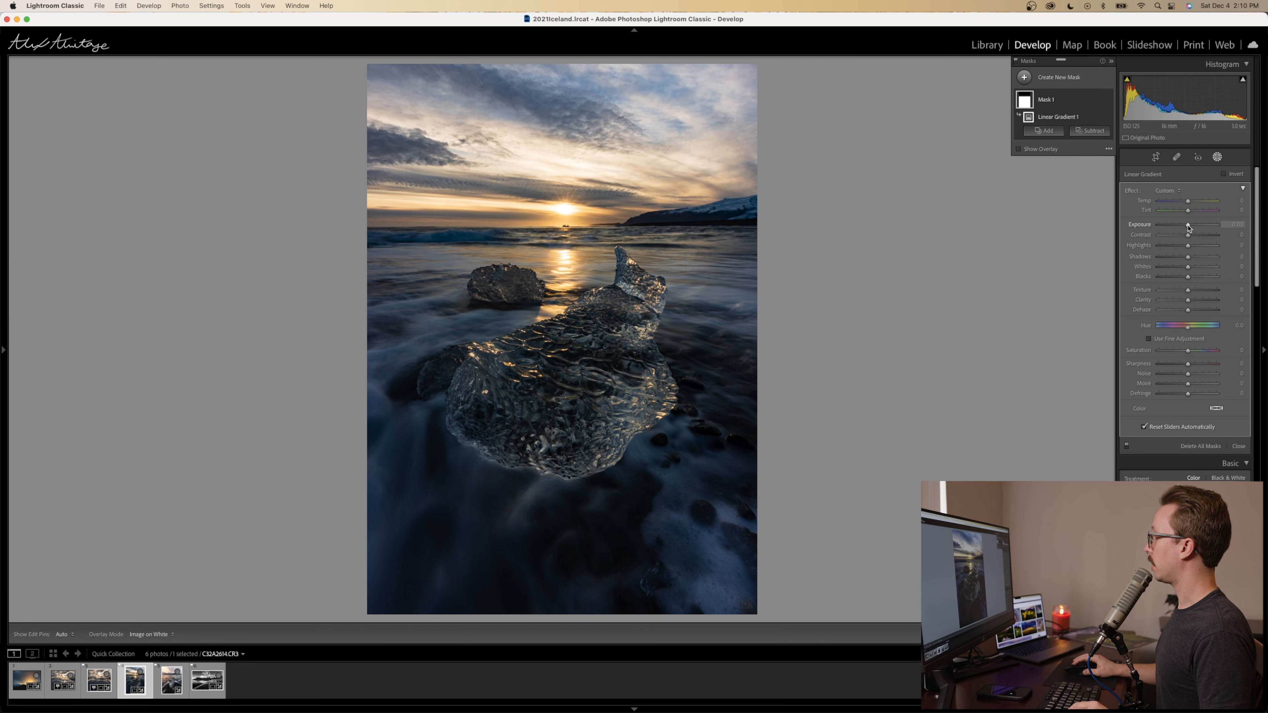
left_click(1108, 150)
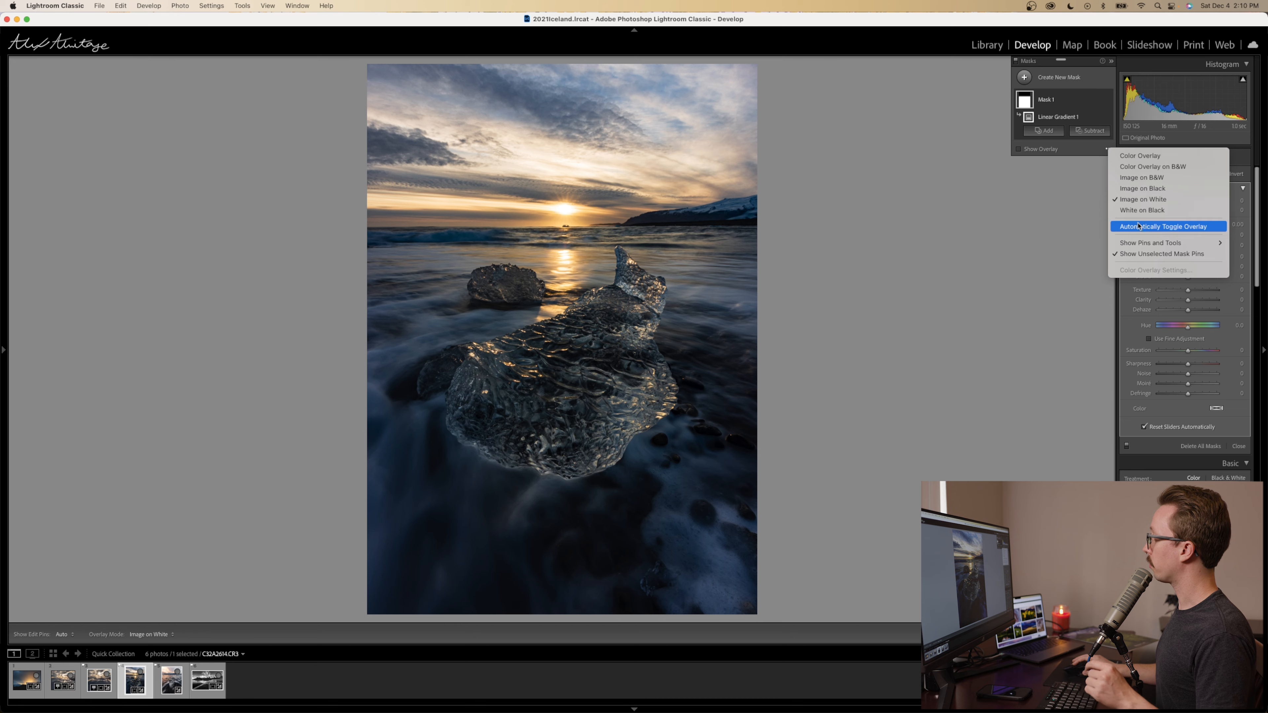
left_click(1159, 227)
- Try lowering the linear gradient's exposure to about -0.56 and reset it to zero
left_click(1179, 225)
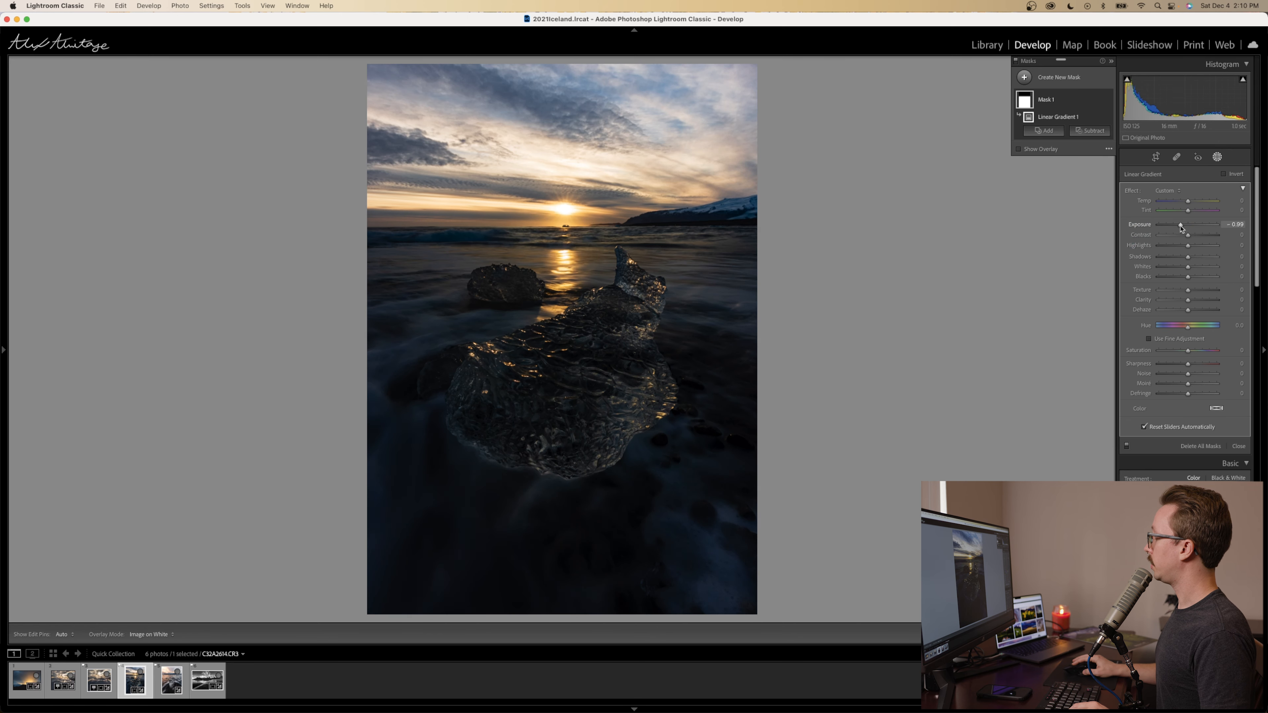
left_click_drag(1181, 227, 1185, 229)
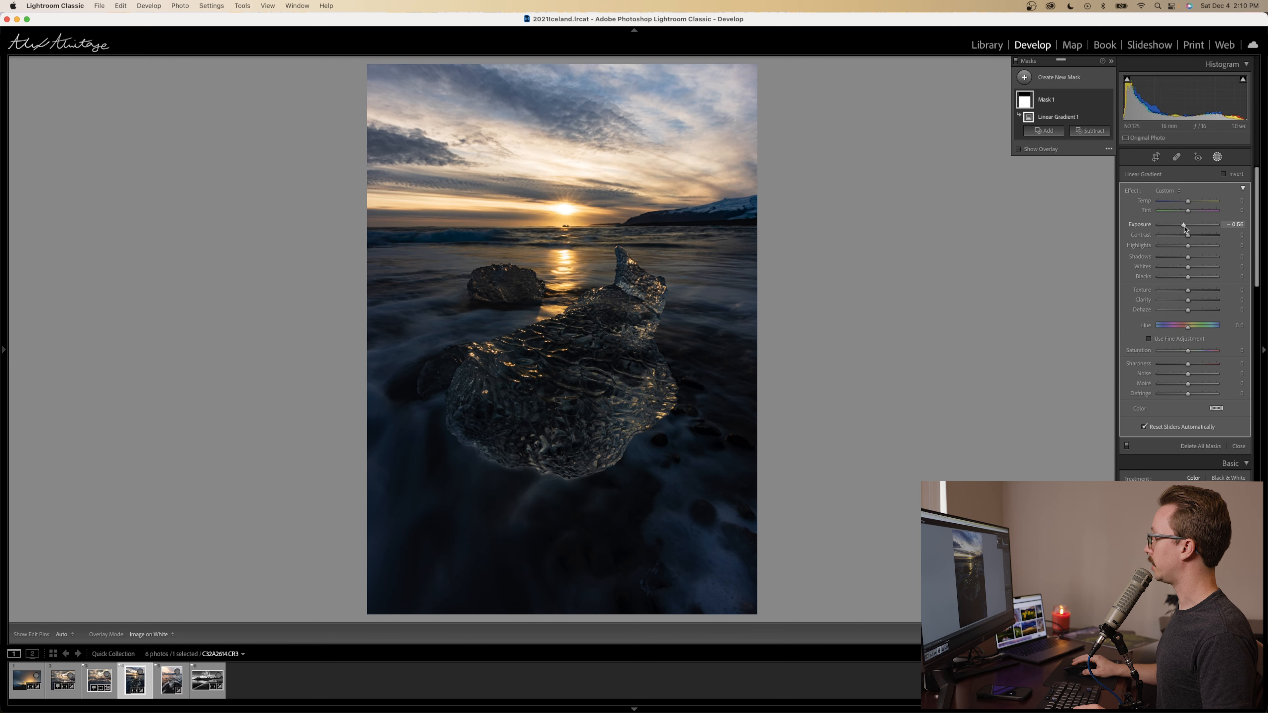
double_click(1183, 227)
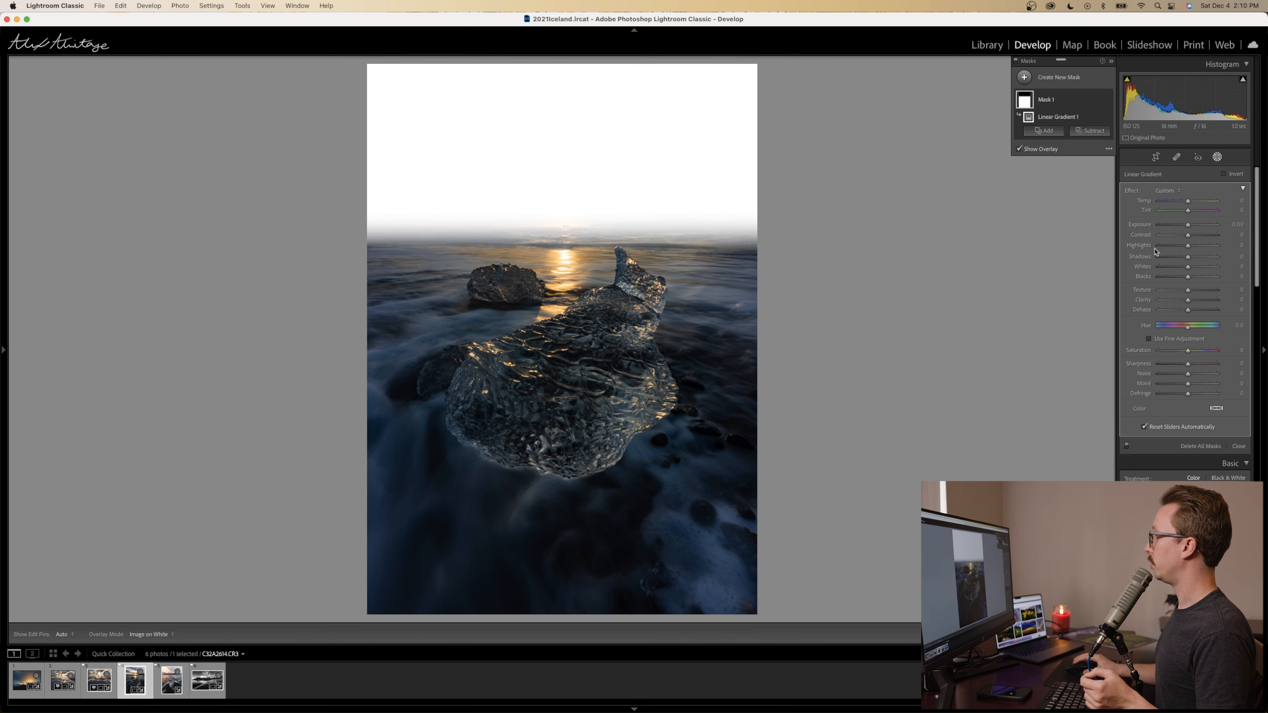
- Disable automatic overlay toggling and flip the mask overlay on and off manually, leaving it hidden
left_click(1109, 149)
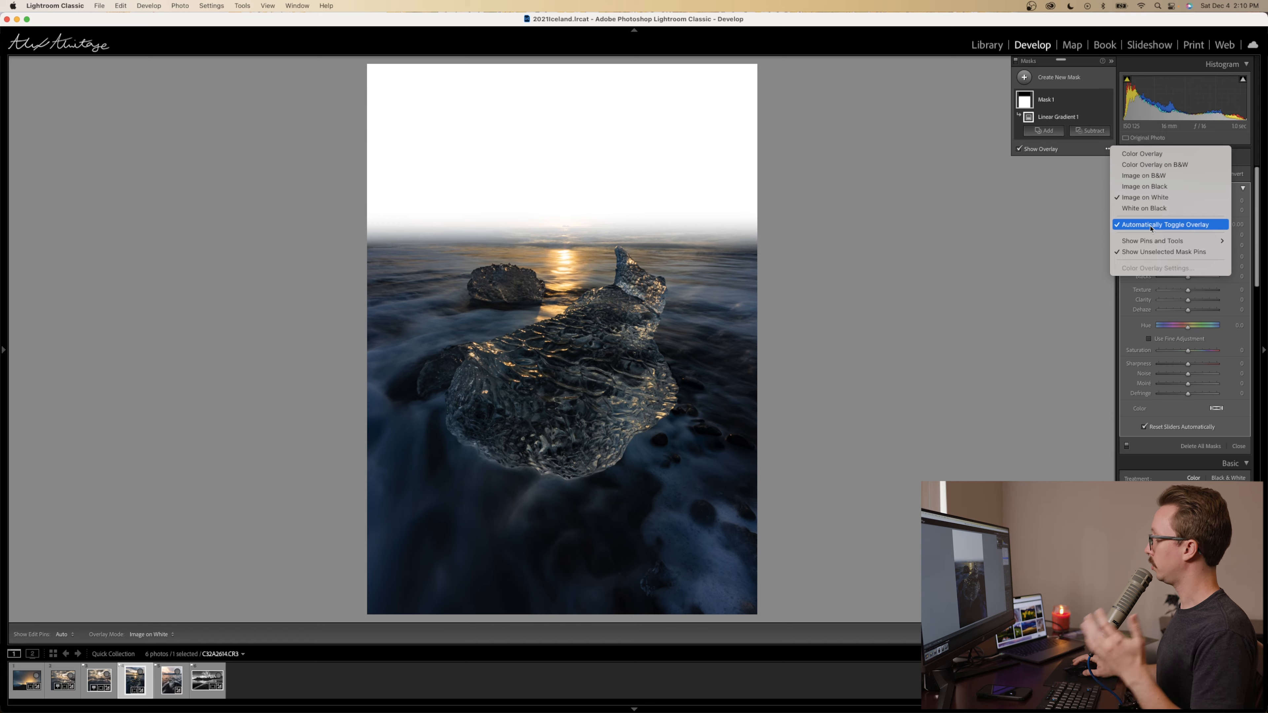
left_click(1127, 225)
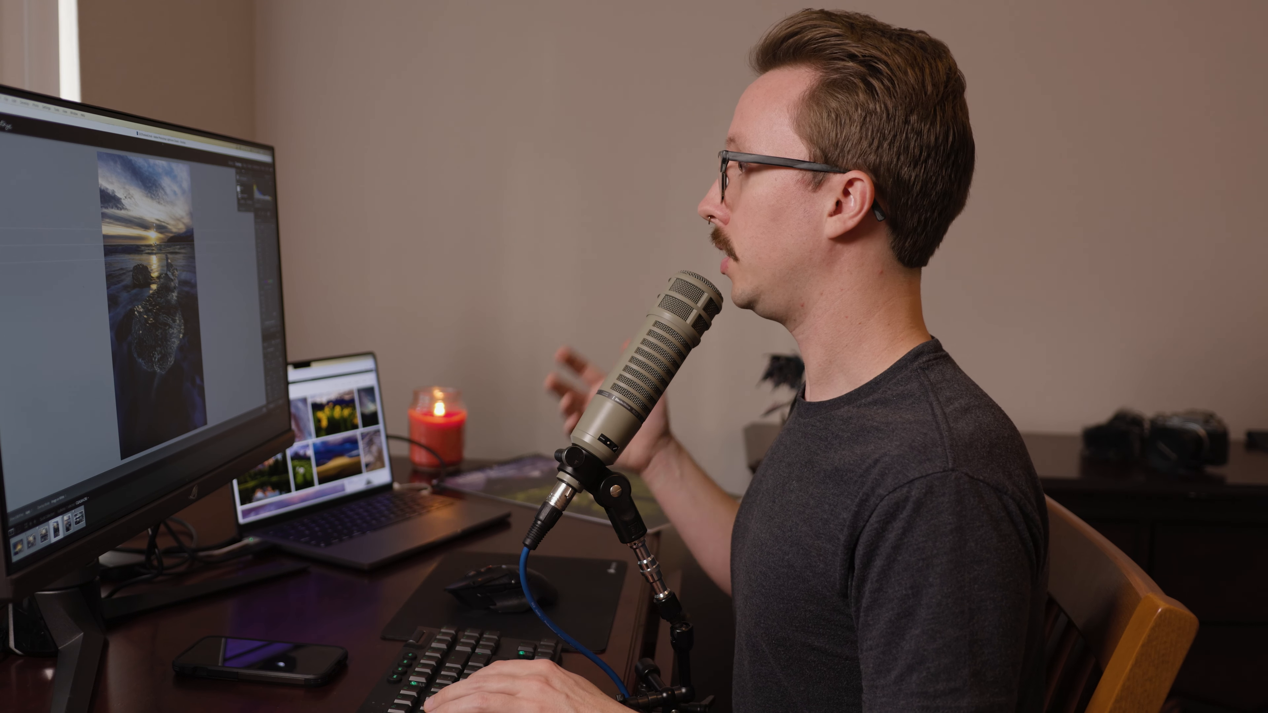
key("o")
key("o")
key("o")
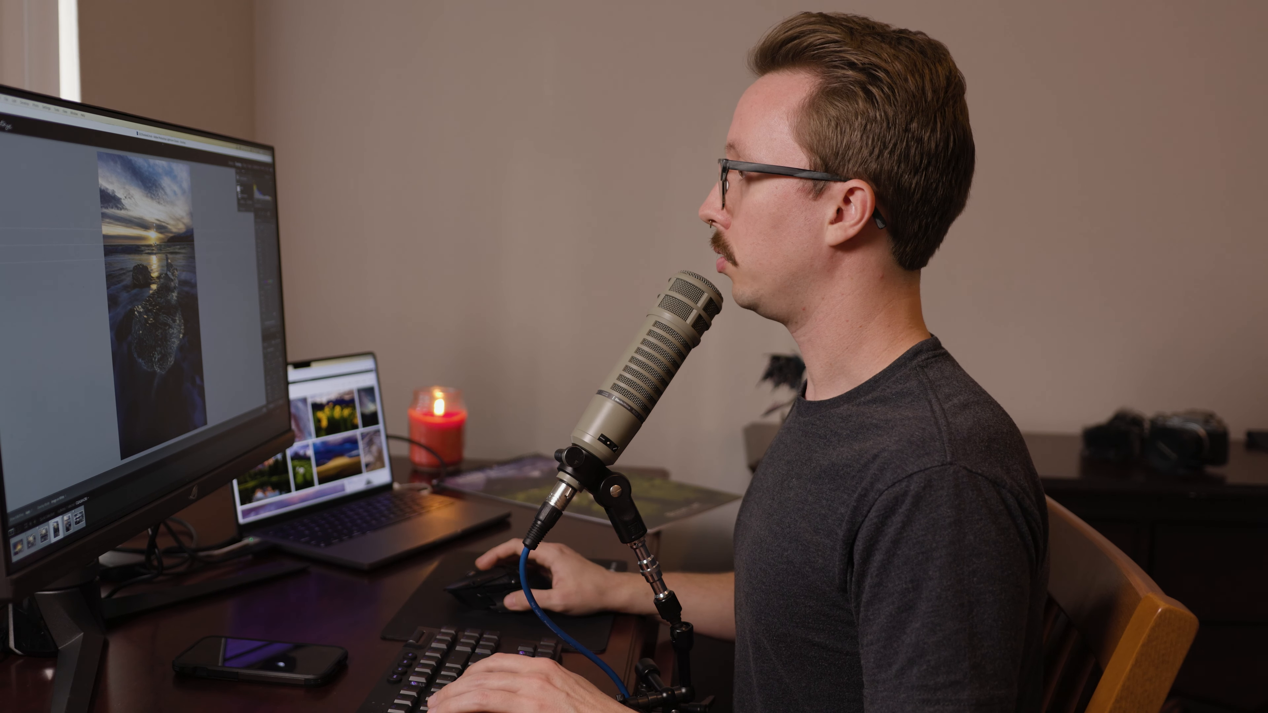
key("o")
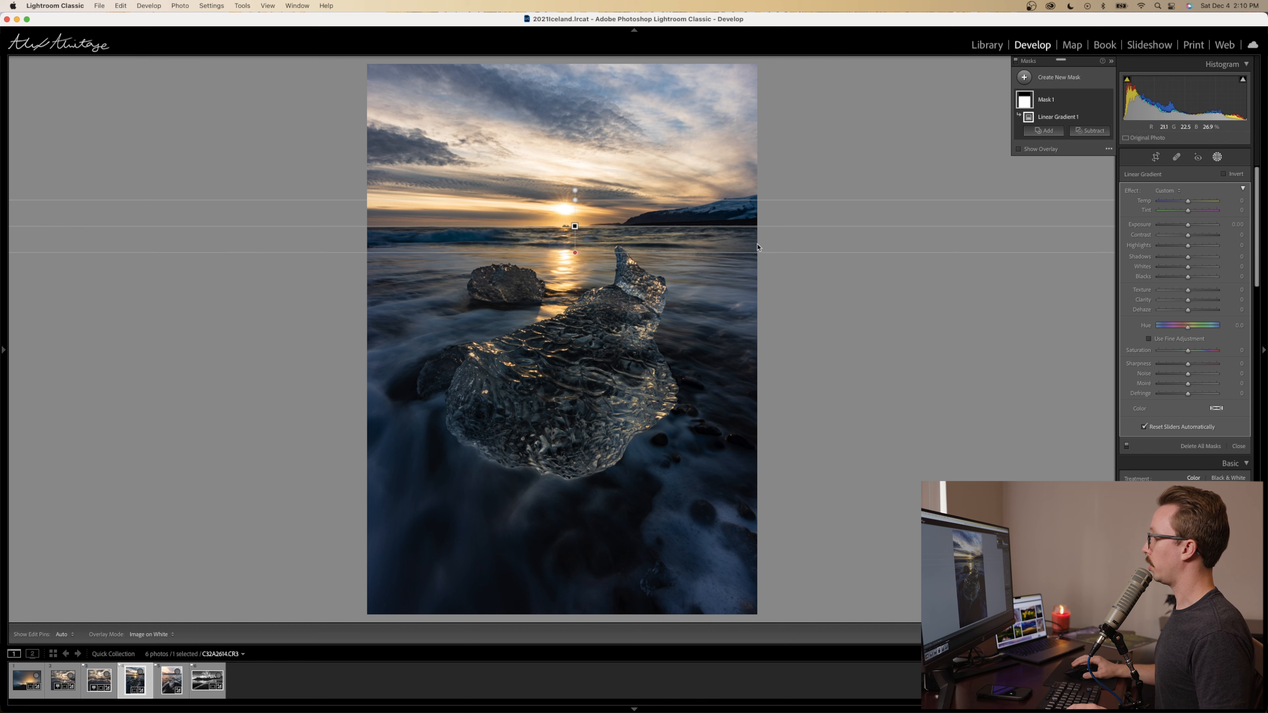
- Brighten the foreground gradient with exposure at 0.18 and shadows at 19
left_click_drag(1188, 227, 1189, 227)
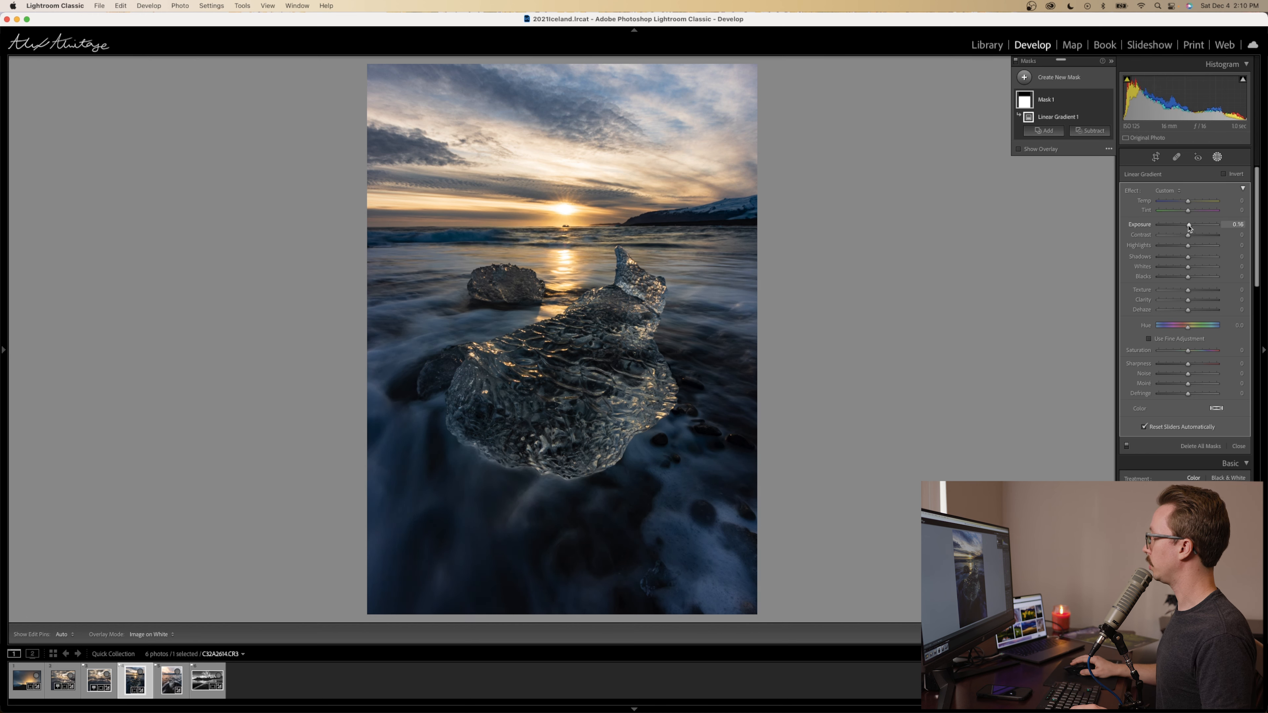
left_click_drag(1188, 257, 1194, 259)
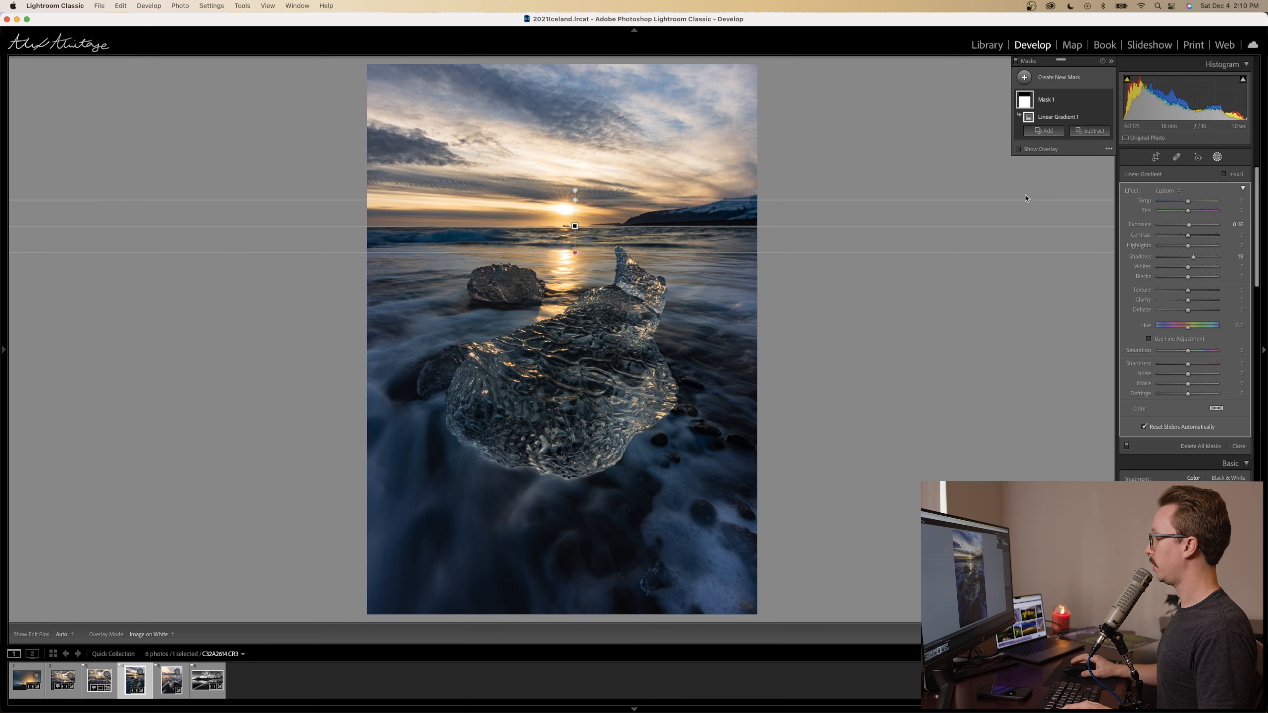
- Add a radial gradient mask centered on the setting sun, spanning nearly the photo's full width and reaching the base of the large ice block
key("shift+m")
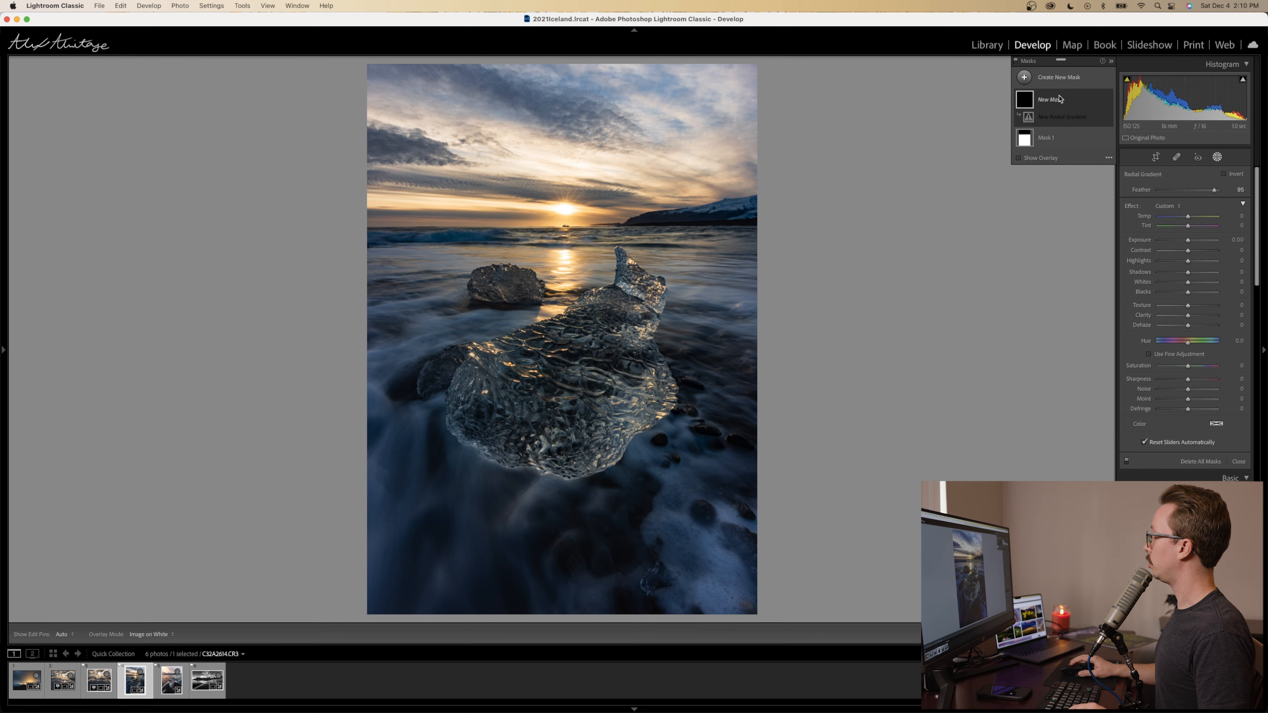
left_click(1026, 79)
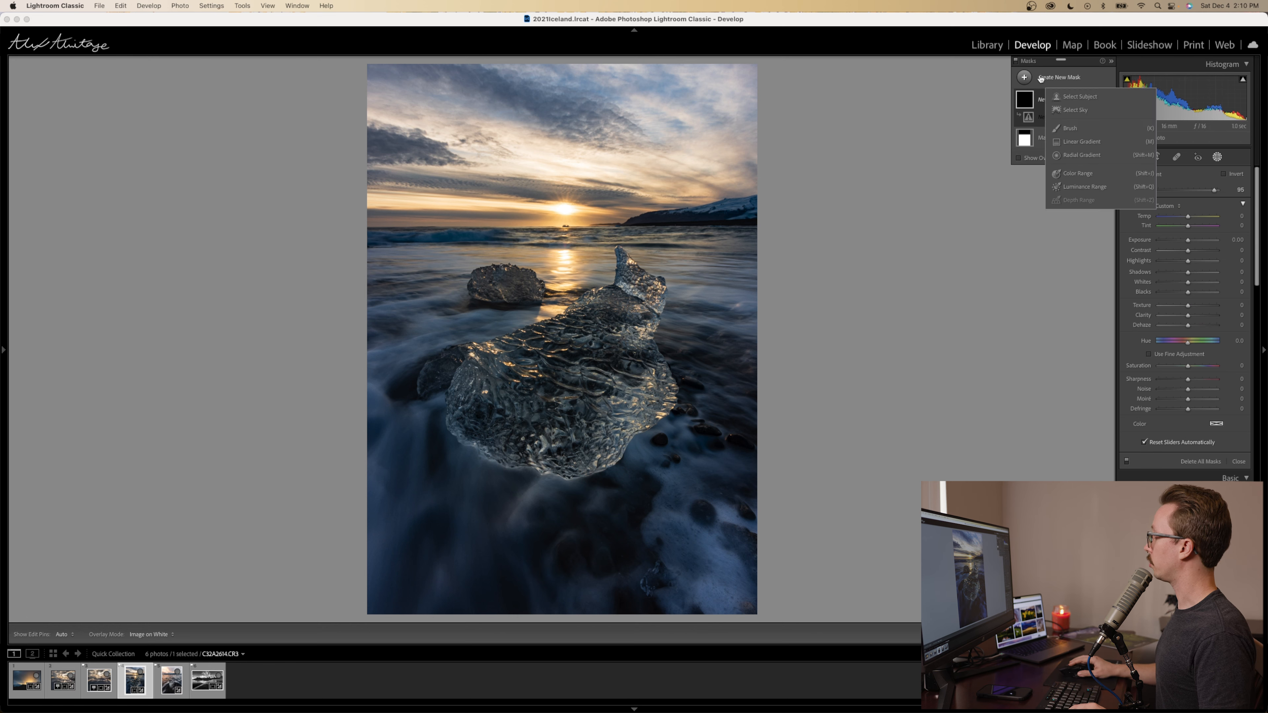
left_click(1084, 154)
mouse_move(553, 193)
left_mouse_down()
mouse_move(640, 290)
mouse_move(681, 387)
mouse_move(744, 475)
left_mouse_up()
left_click_drag(555, 195, 563, 207)
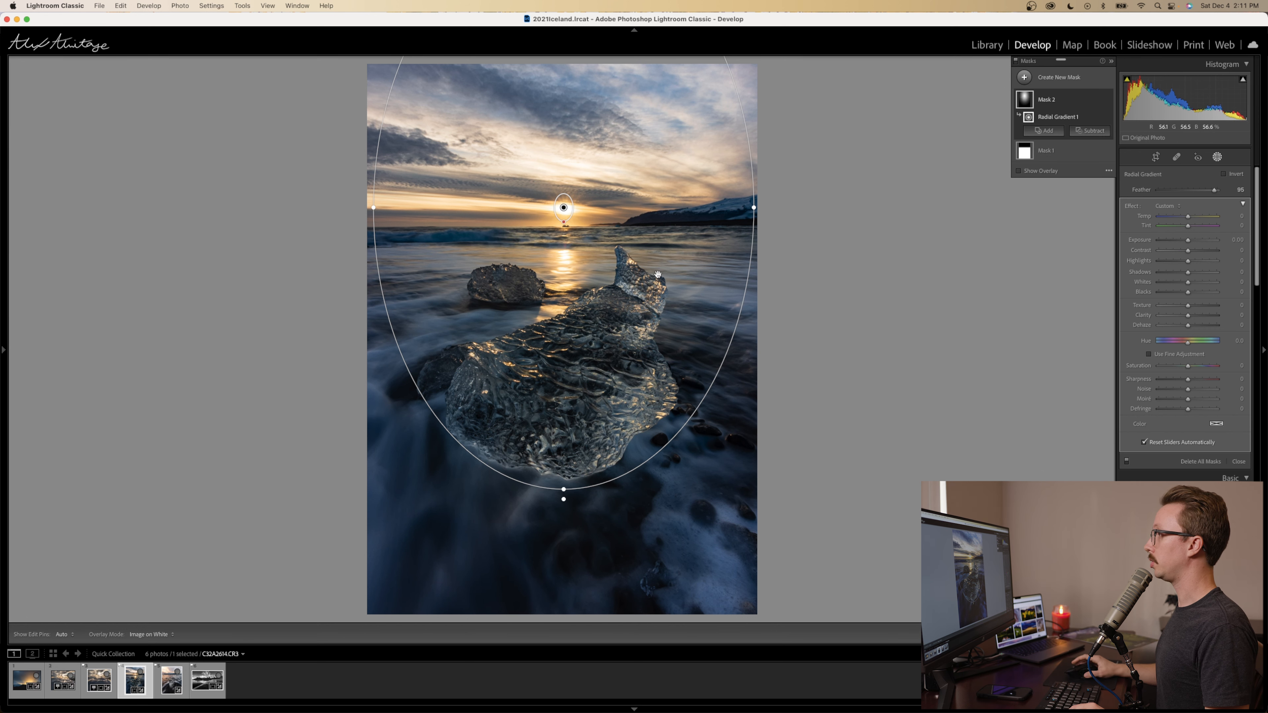
- Set the radial gradient's feather to 94 and stretch its ellipse down to near the photo's lower edge
mouse_move(561, 221)
left_mouse_down()
mouse_move(567, 261)
mouse_move(568, 240)
left_mouse_up()
left_click_drag(1210, 190, 1219, 191)
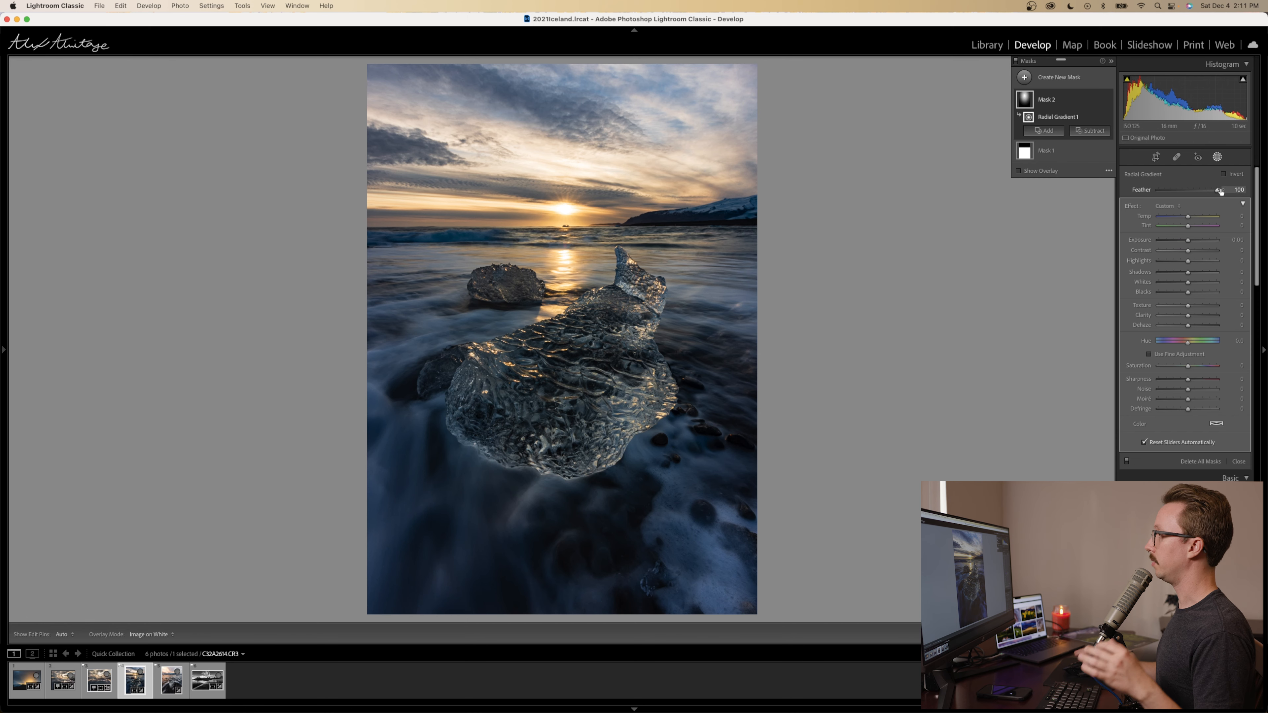
left_click_drag(563, 212, 569, 336)
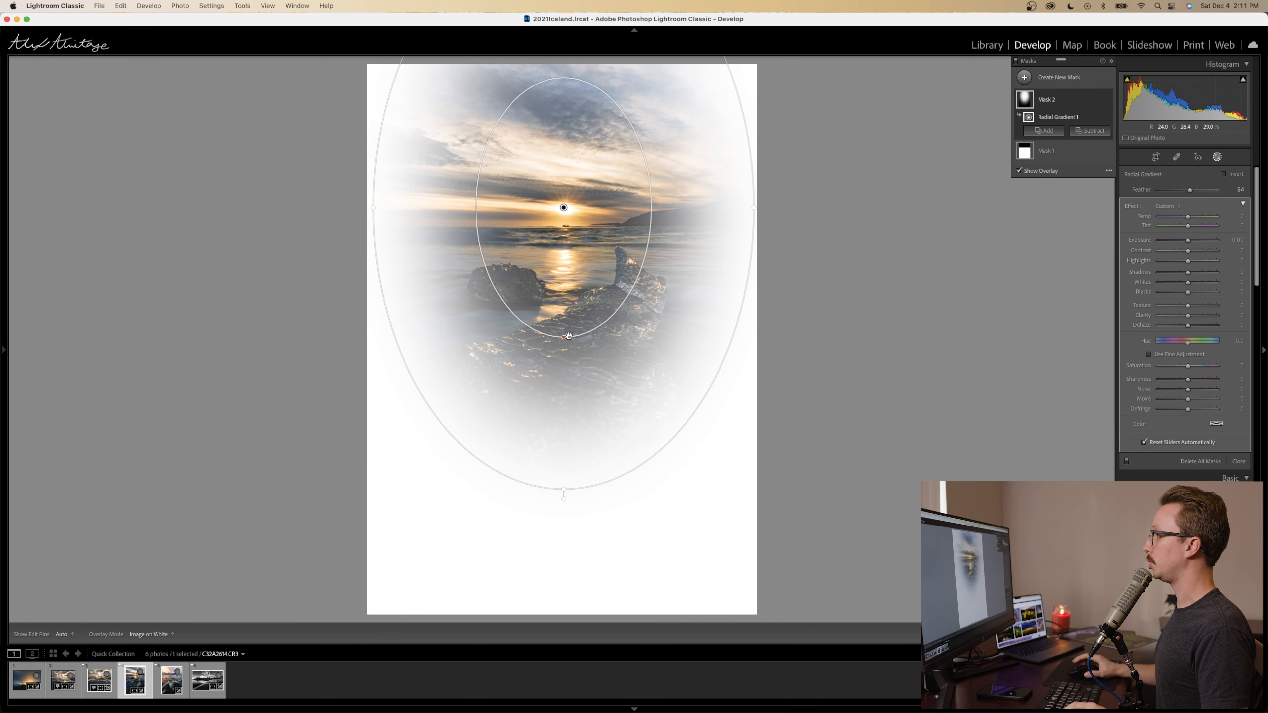
left_click_drag(564, 337, 564, 210)
left_click_drag(564, 491, 564, 601)
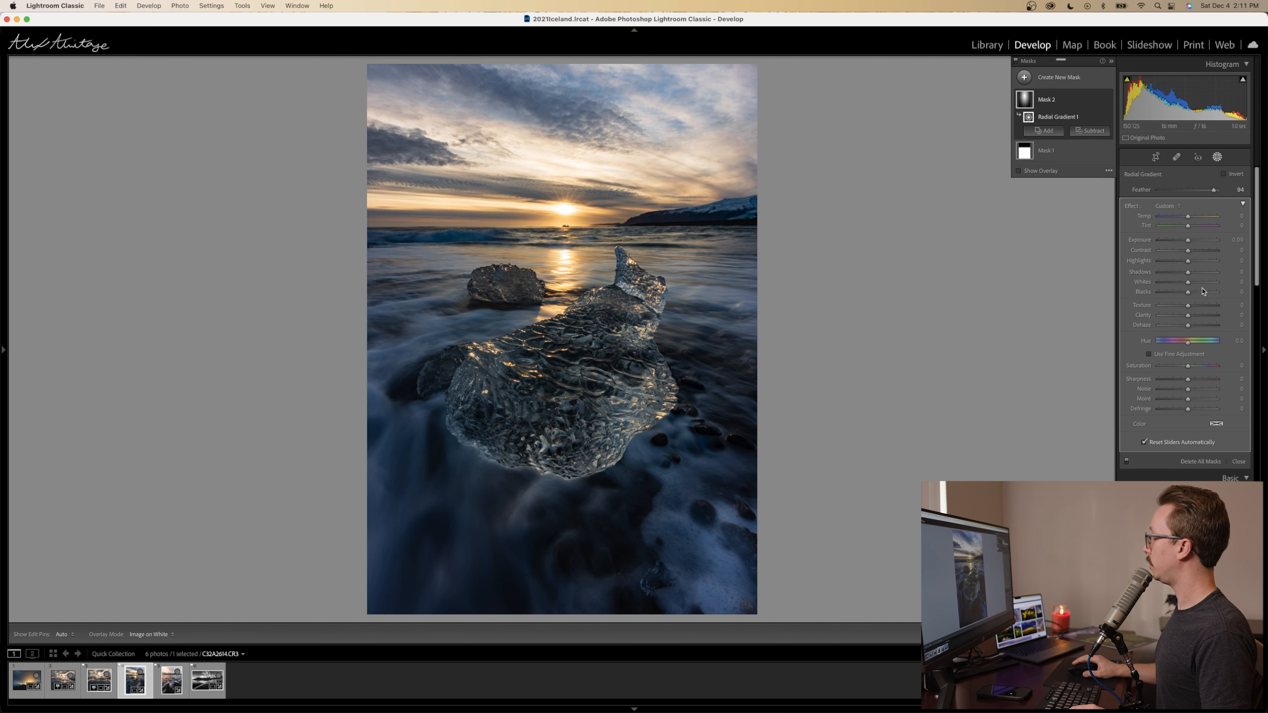
- Adjust the radial mask to exposure 0.21, contrast 28, highlights -37, whites 20, clarity -11, dehaze -7 and temp 5
left_click_drag(1190, 243, 1192, 242)
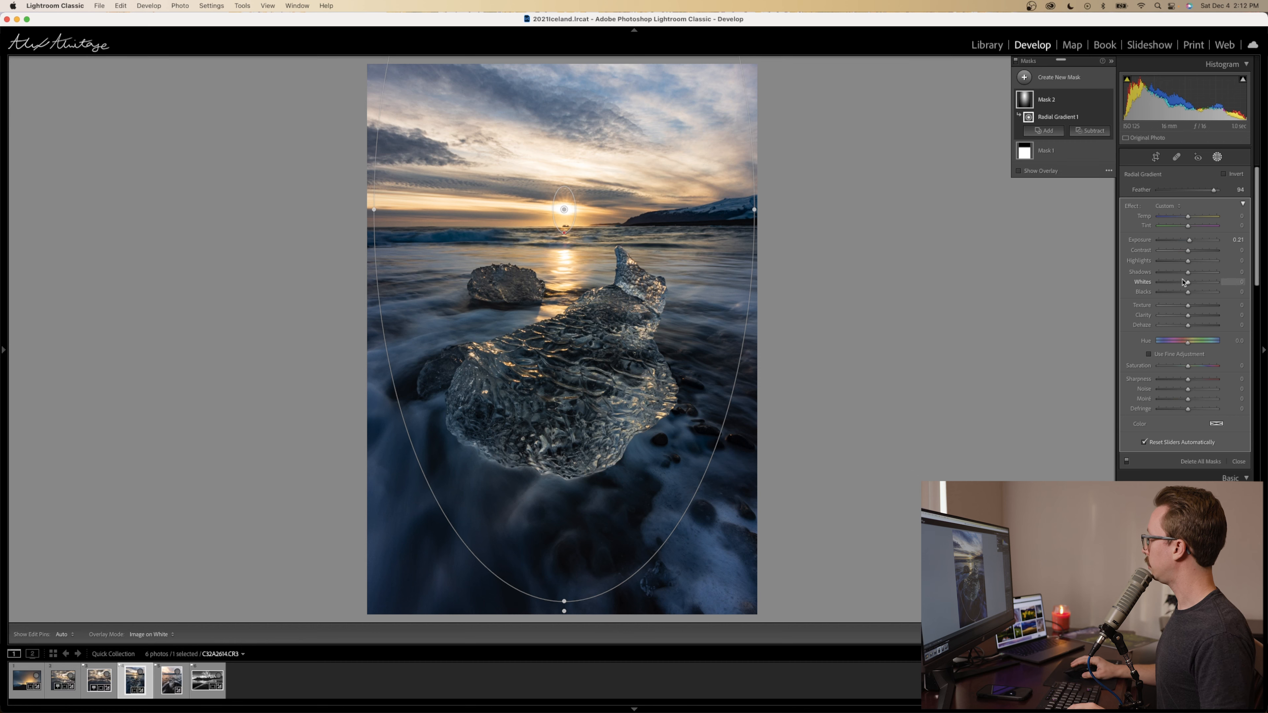
left_click_drag(1182, 282, 1197, 285)
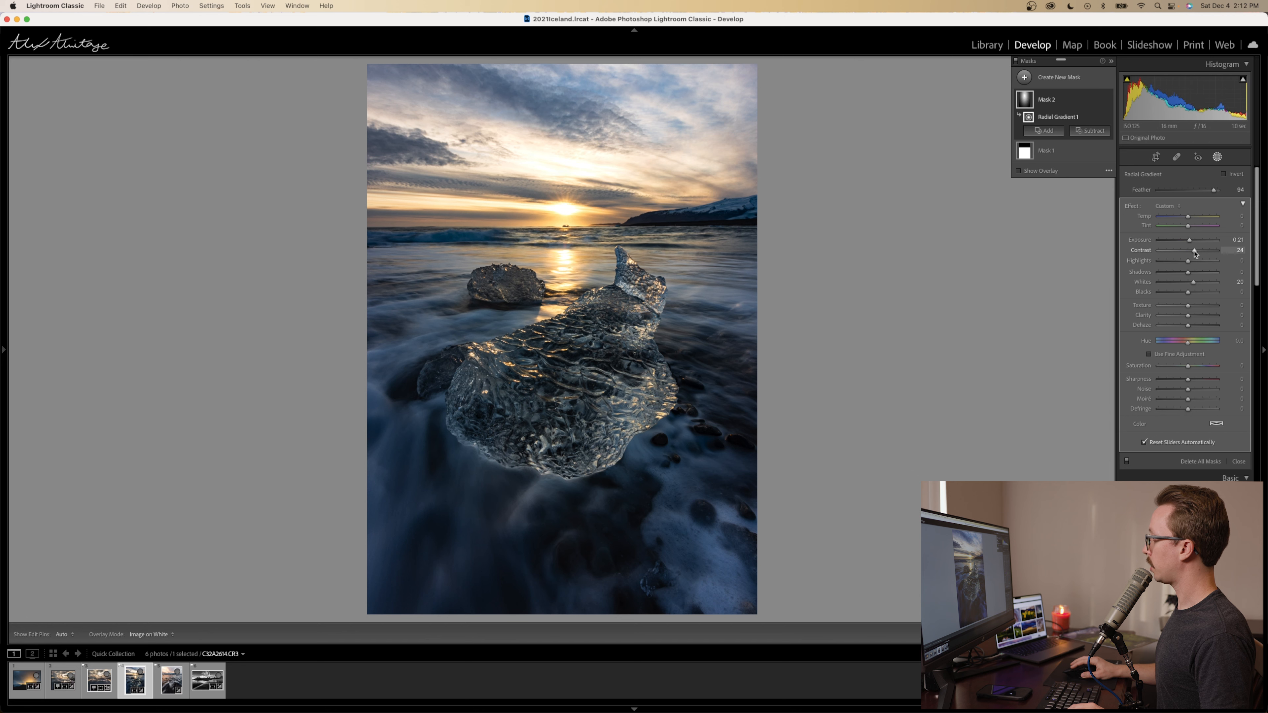
left_click(1181, 261)
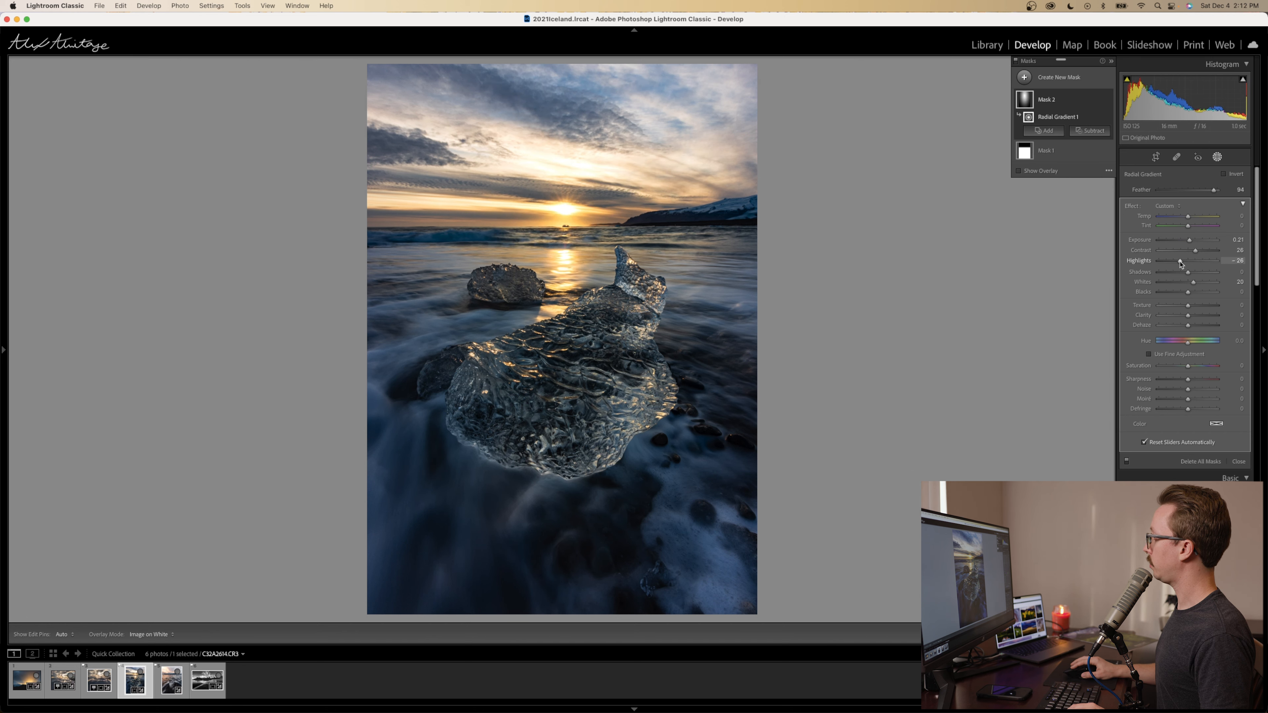
left_click_drag(1178, 263, 1176, 262)
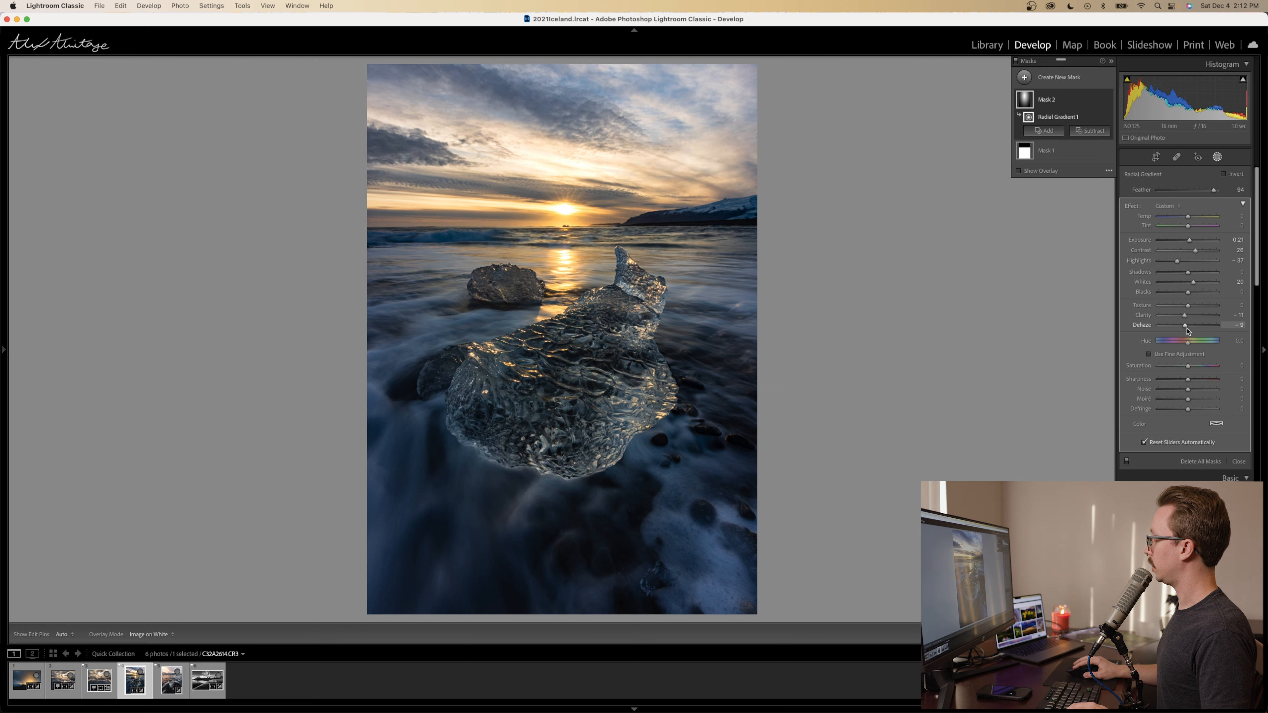
left_click_drag(1187, 328, 1187, 328)
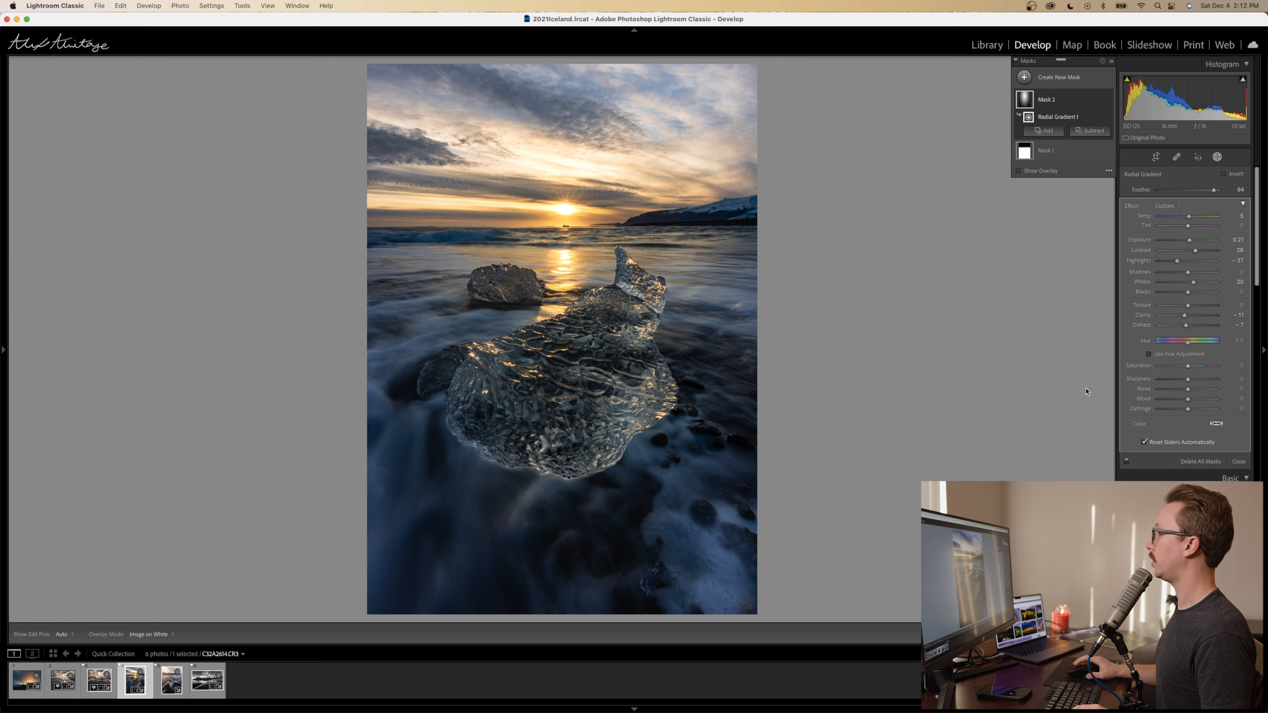
- Tint the sun's radial mask with a warm color at hue 29 and saturation 14, and compare the photo with the mask hidden
mouse_move(562, 208)
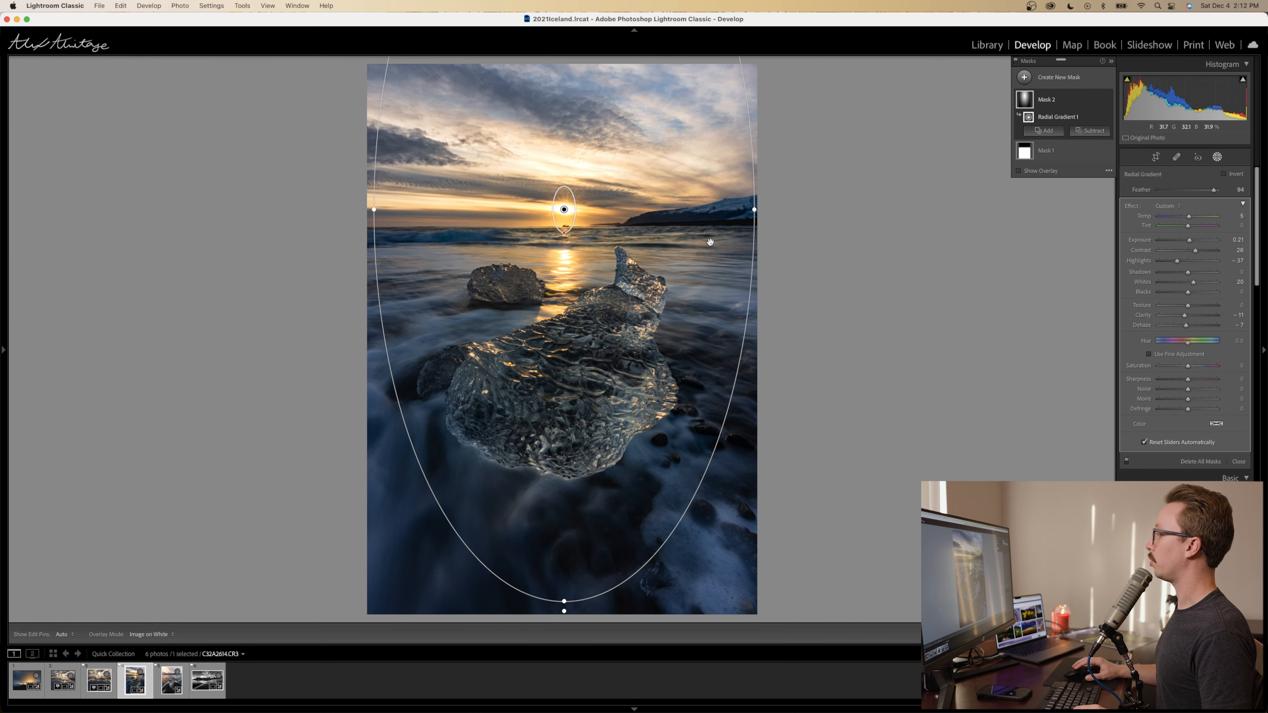
left_click(1217, 424)
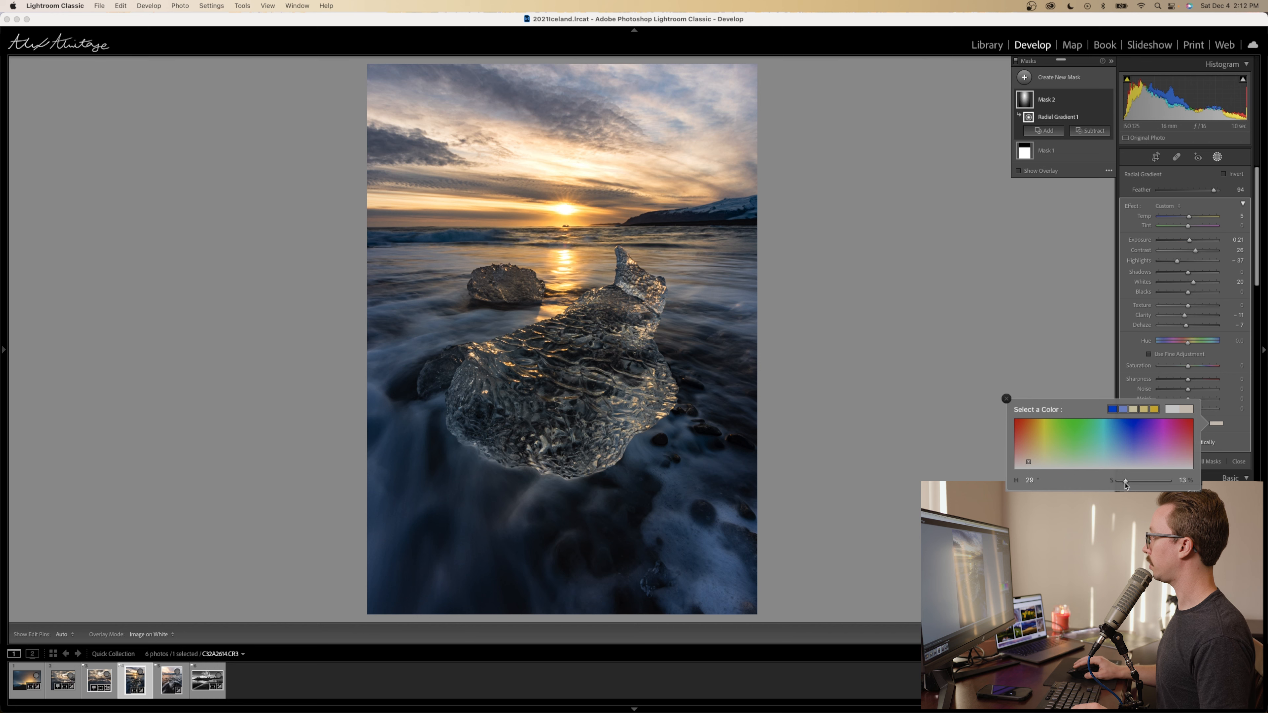
mouse_move(1136, 484)
left_mouse_down()
mouse_move(1165, 484)
mouse_move(1117, 483)
left_mouse_up()
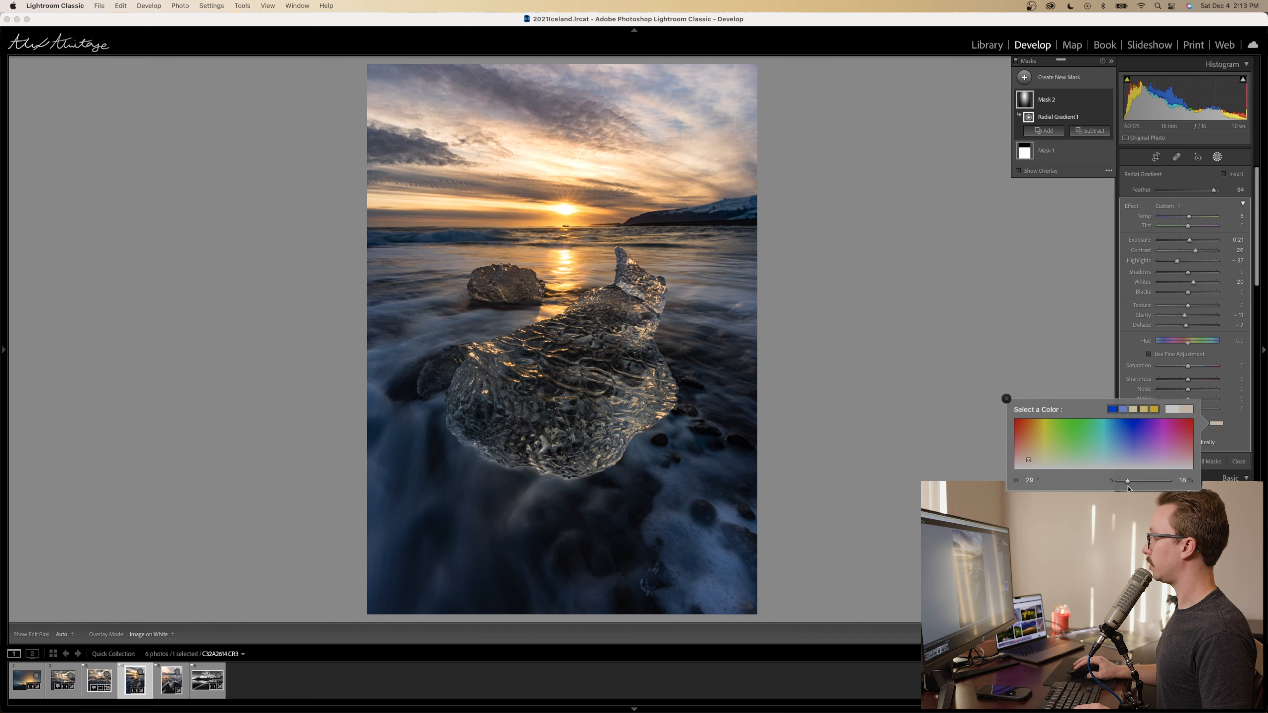
left_click_drag(1129, 488, 1127, 487)
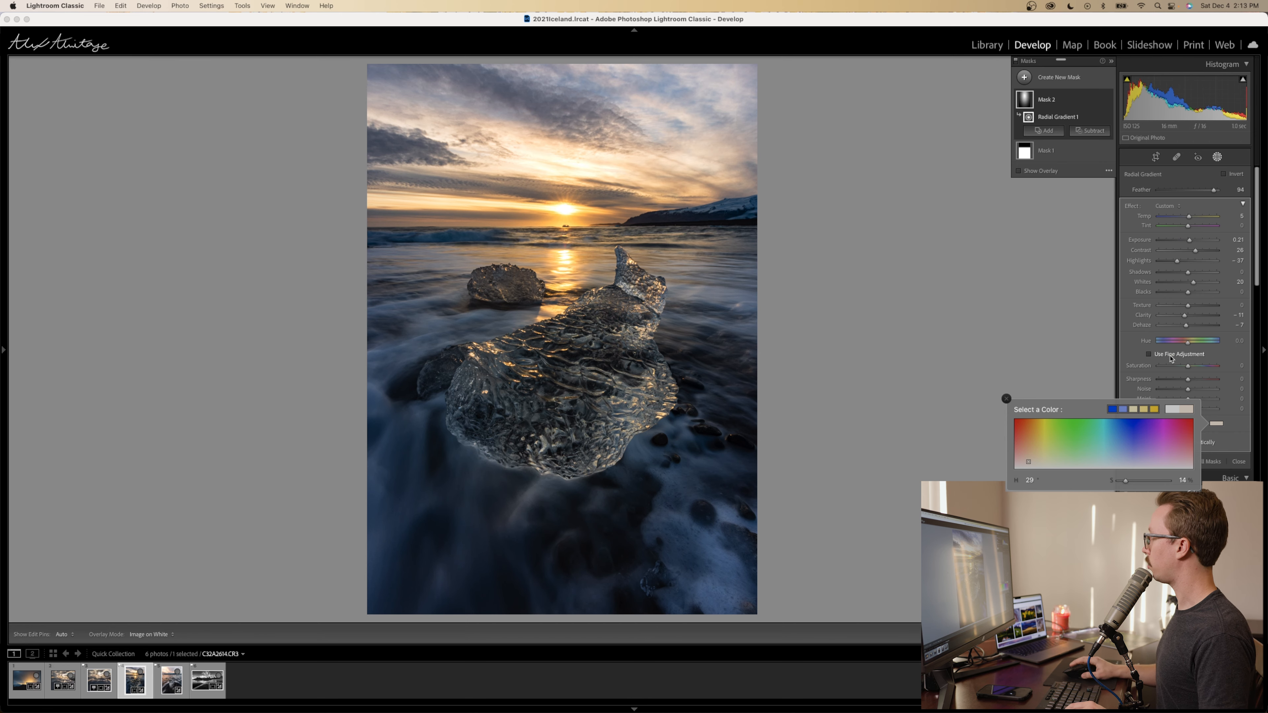
left_click(1195, 174)
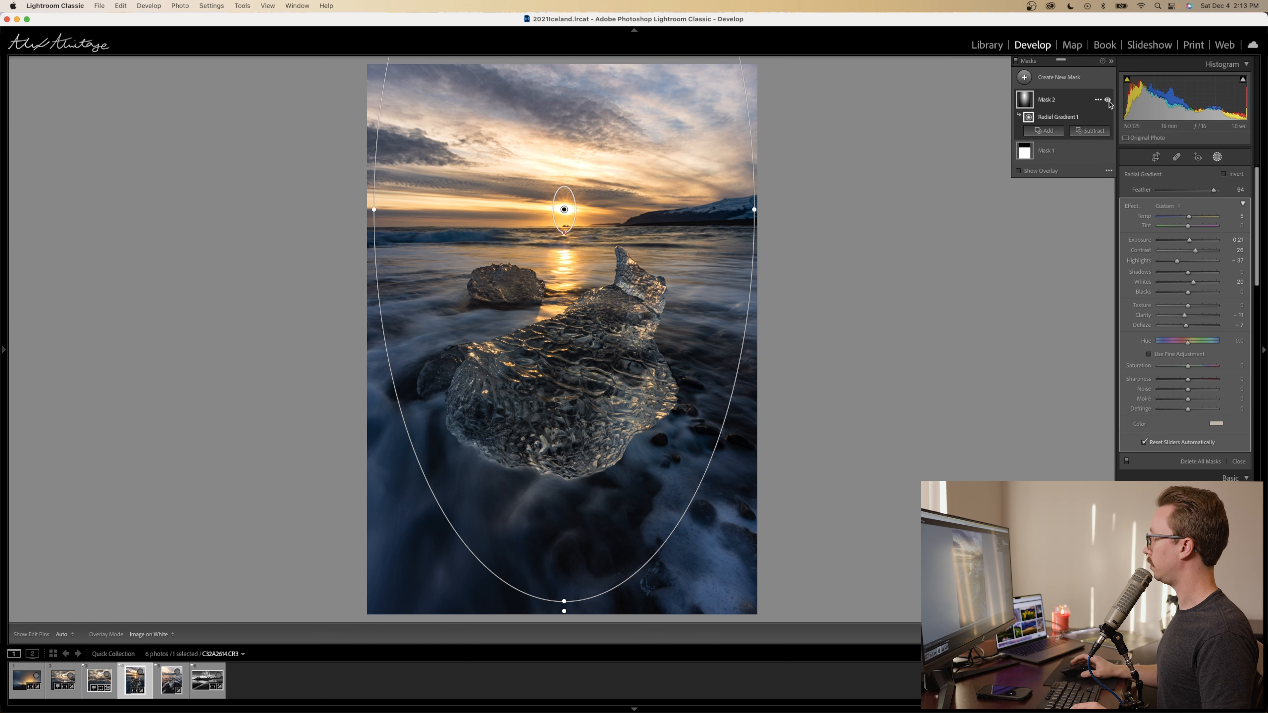
left_click(1109, 101)
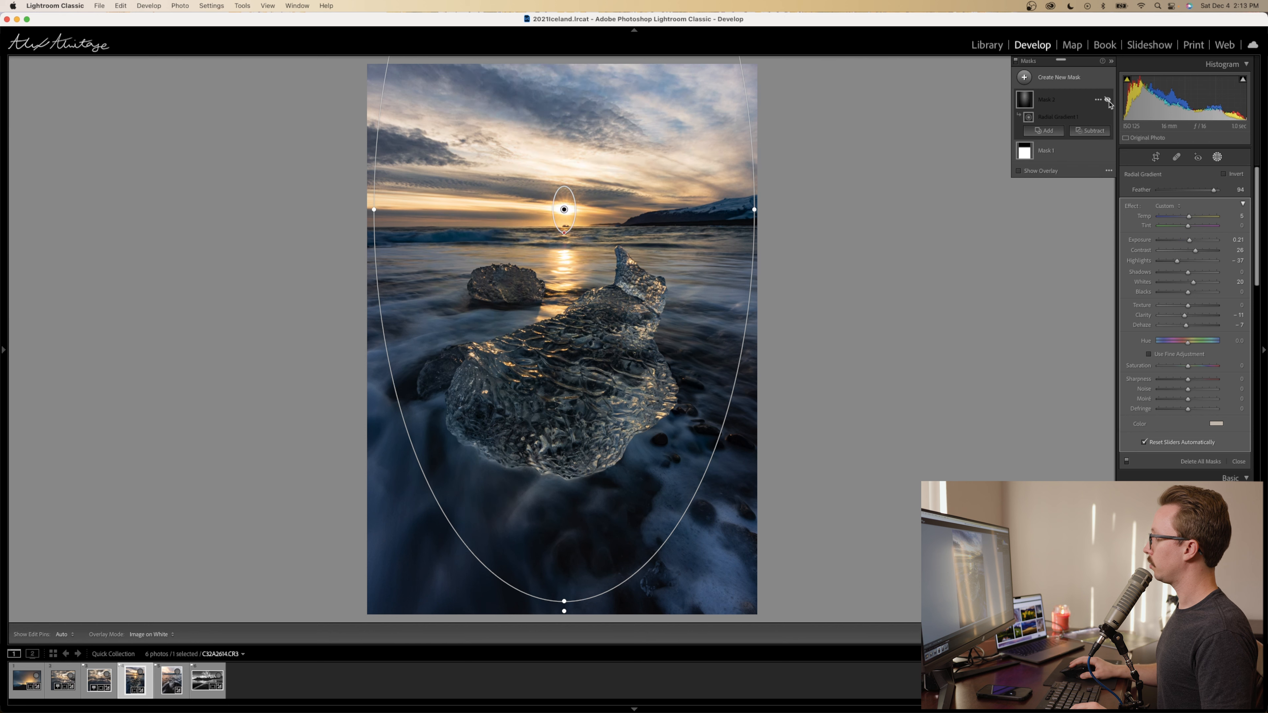
left_click(1108, 101)
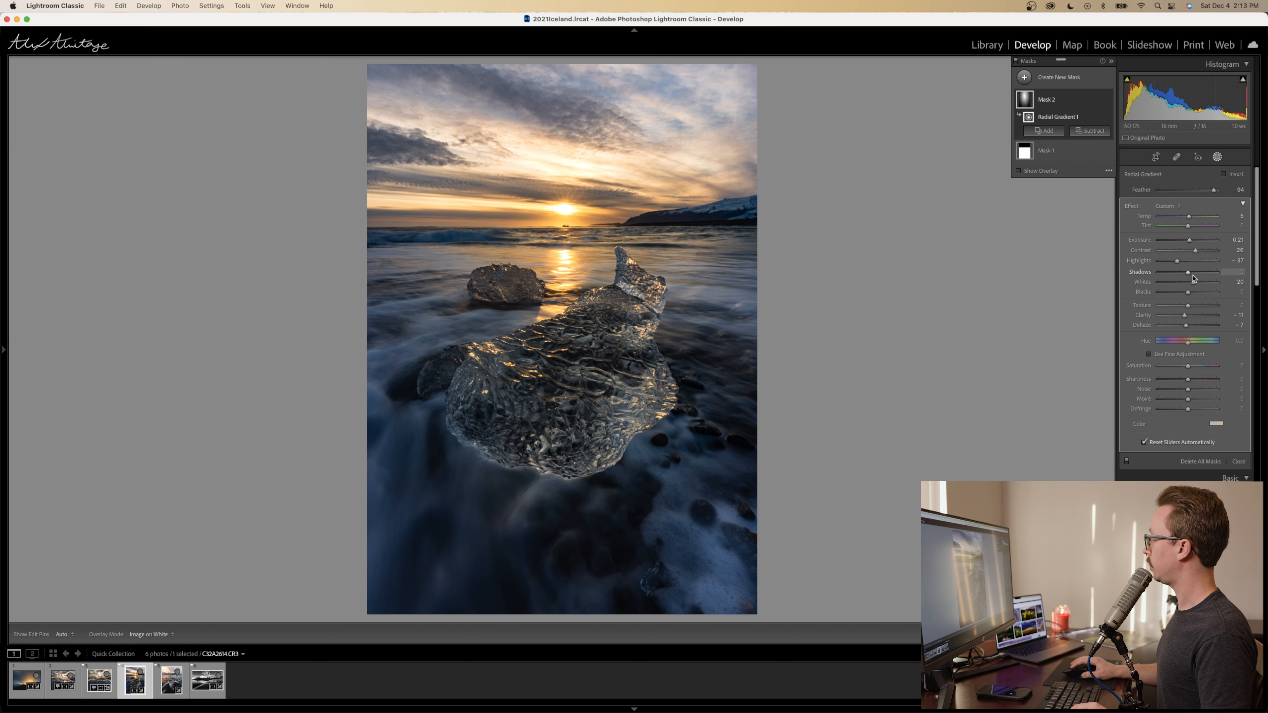
- Refine the sun's radial mask to exposure 0.09, highlights -47 and shadows 34, checking highlight clipping and comparing with the mask hidden
left_click_drag(1197, 274, 1195, 273)
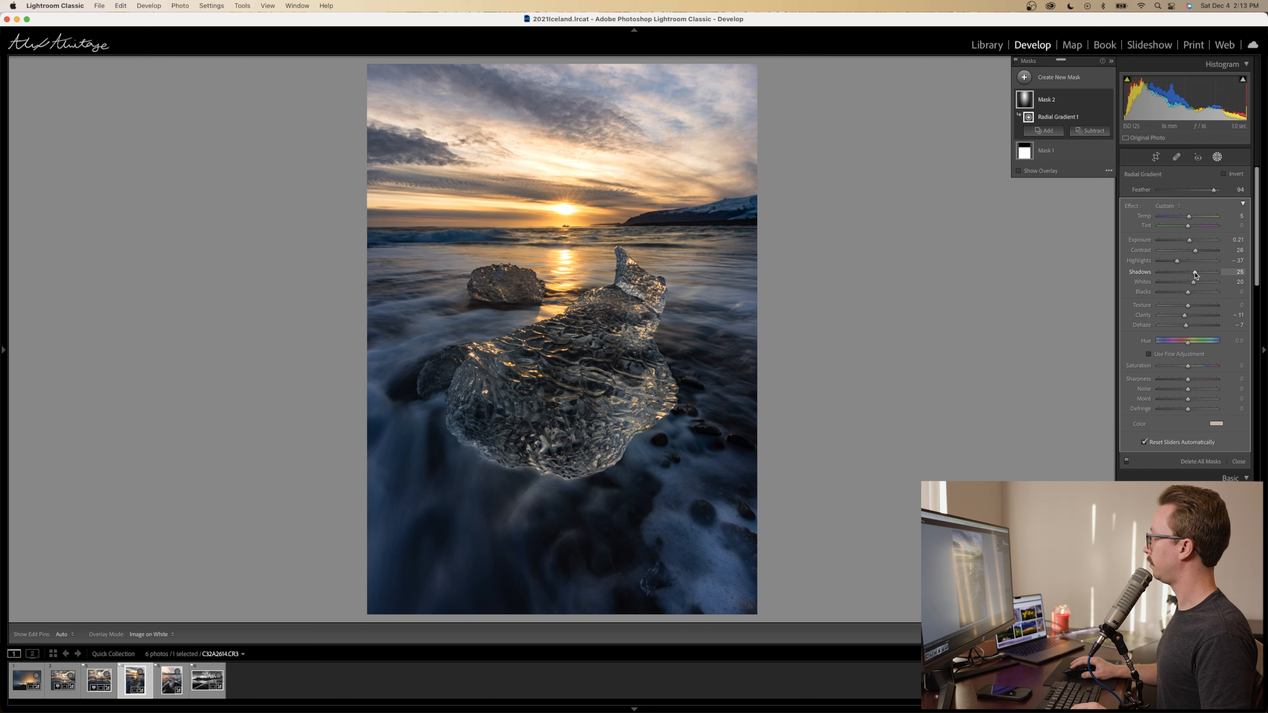
mouse_move(1243, 84)
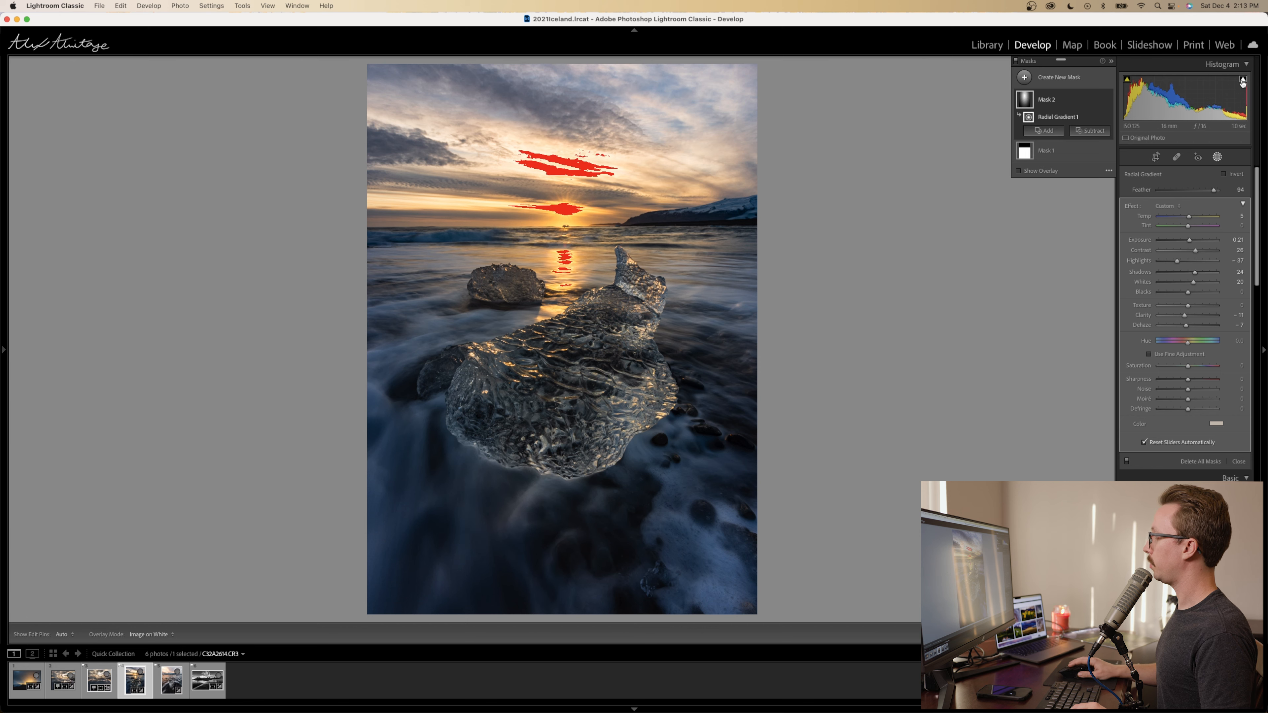
double_click(1188, 241)
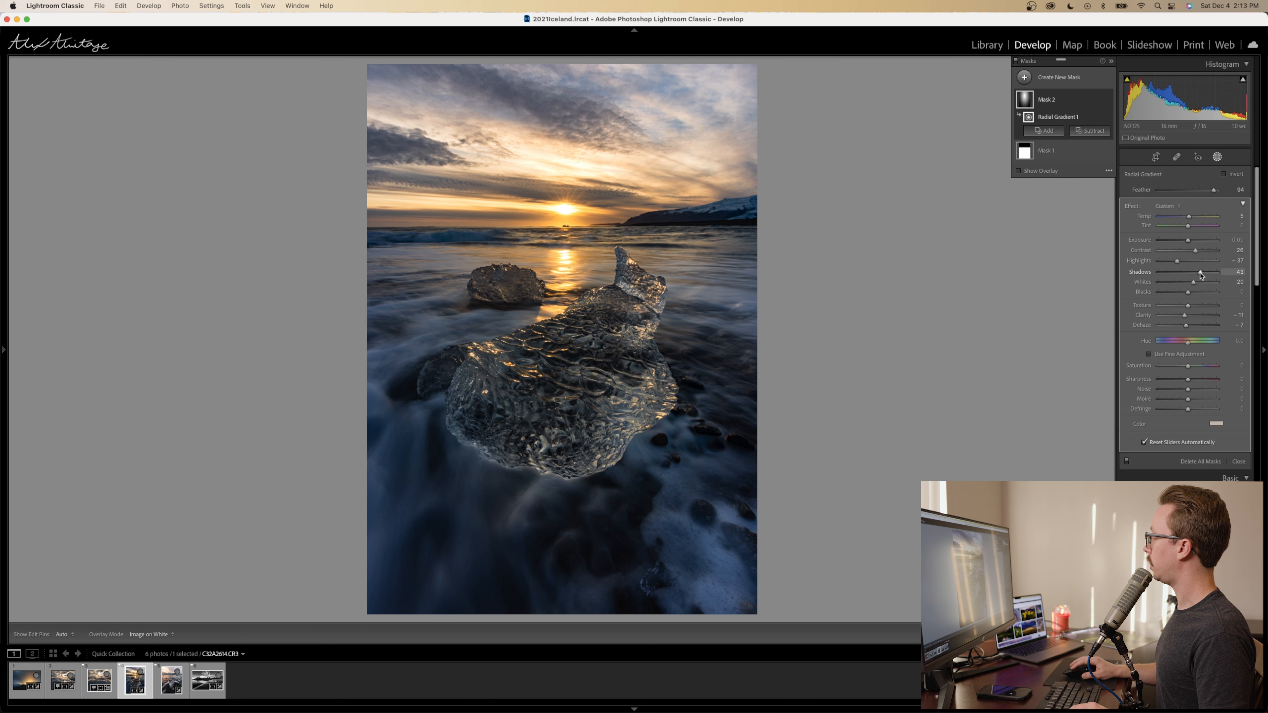
left_click_drag(1198, 273, 1191, 244)
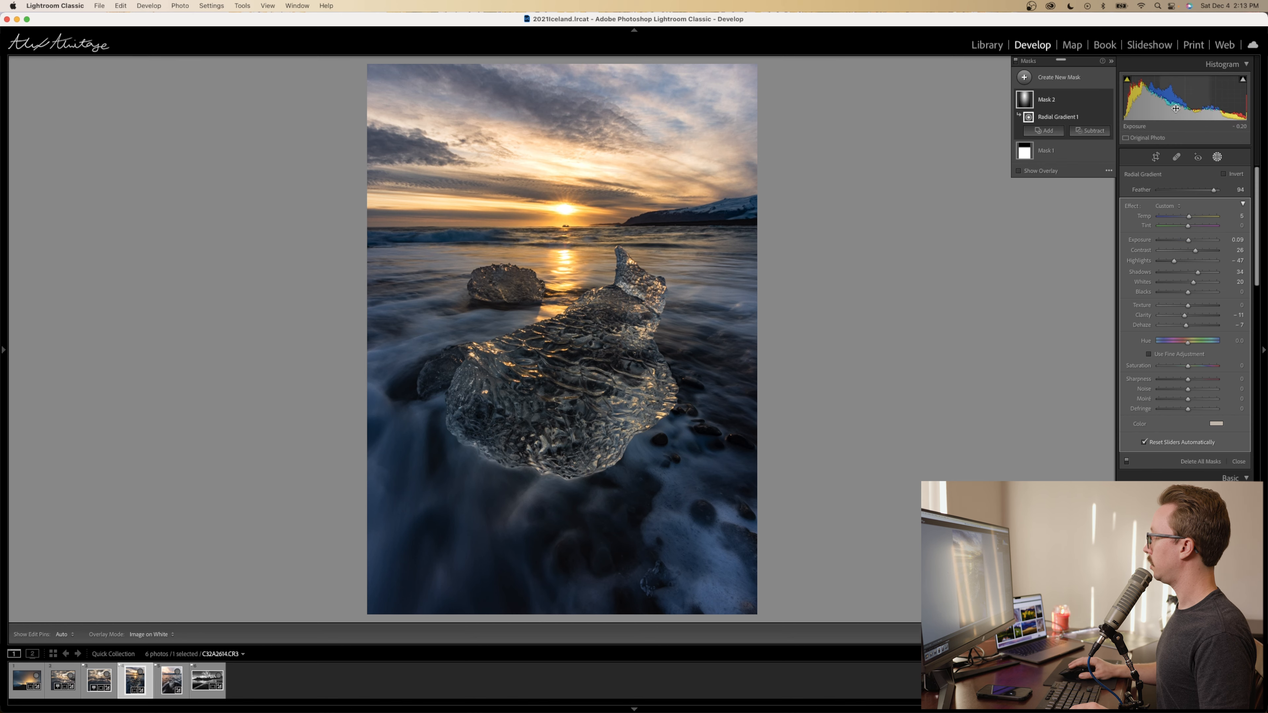
mouse_move(1244, 84)
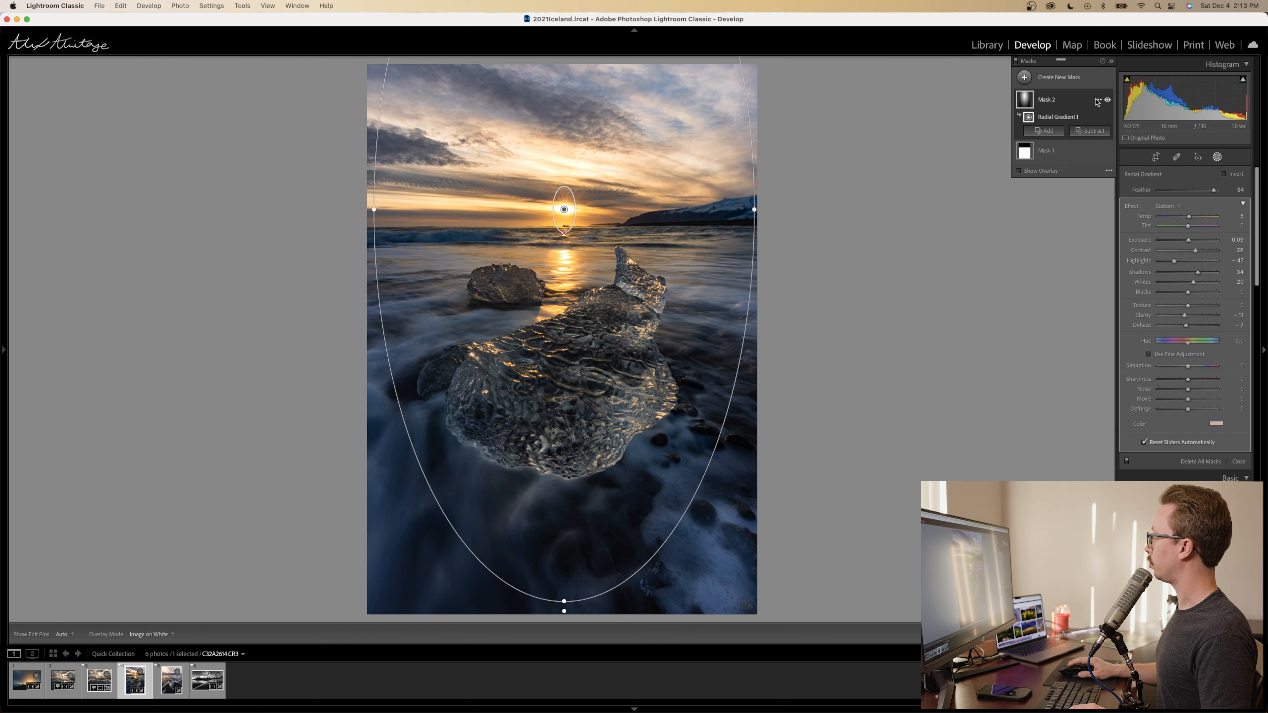
left_click(1108, 100)
left_click(1108, 100)
left_click(1108, 100)
left_click(1107, 100)
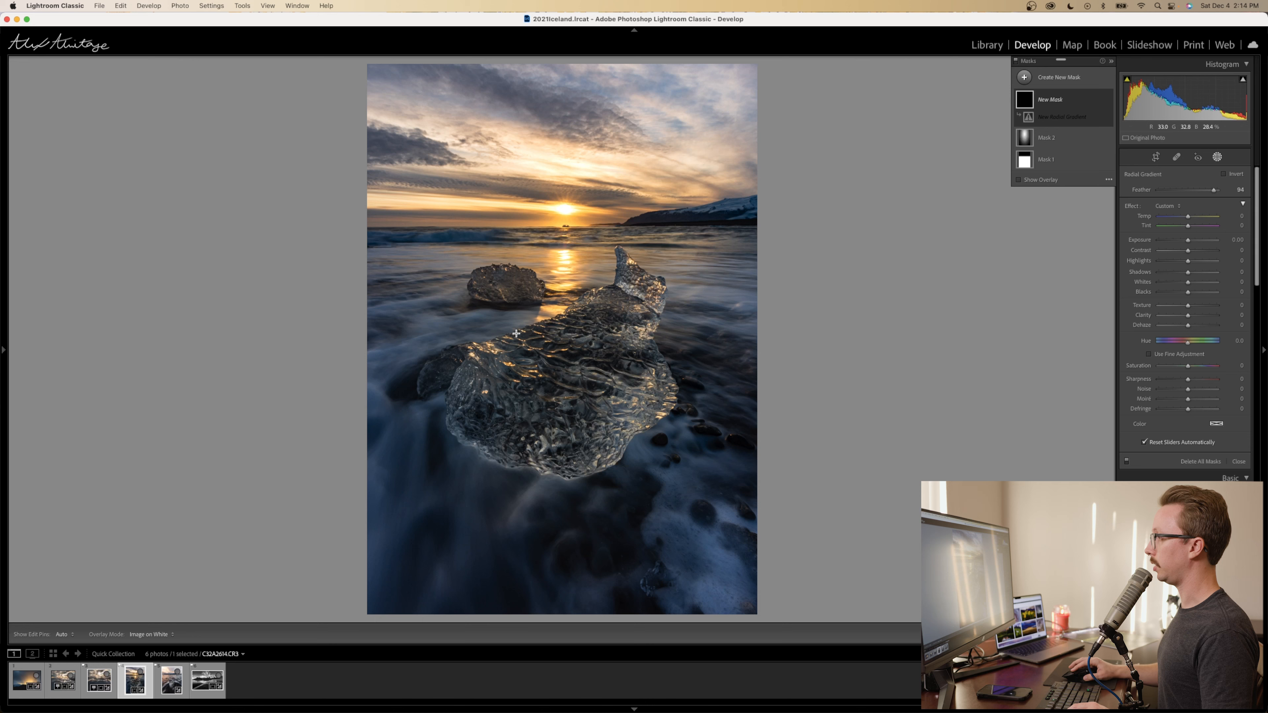
- Add a tilted radial gradient mask with feather 100 around the large ice block, extending past the photo's side edges
left_click_drag(516, 333, 826, 494)
left_click_drag(744, 440, 769, 314)
left_click_drag(527, 337, 573, 369)
left_click_drag(852, 208, 814, 230)
left_click_drag(578, 378, 575, 370)
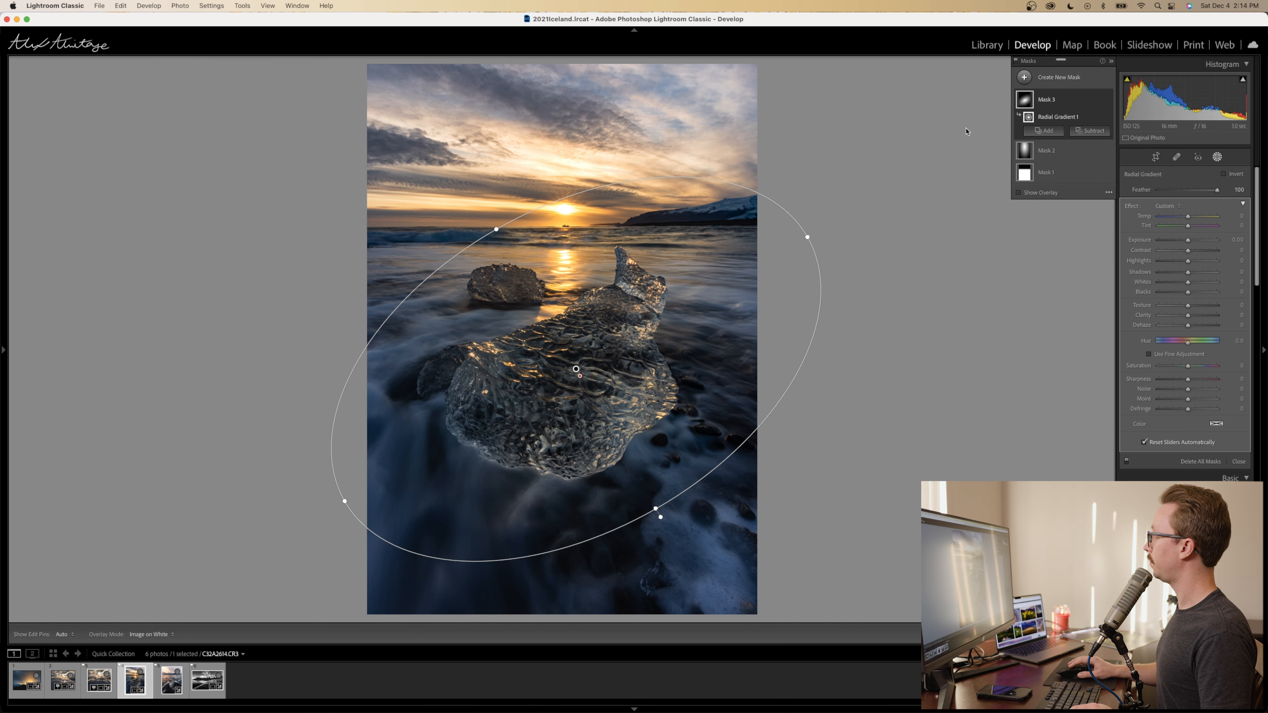
mouse_move(1029, 118)
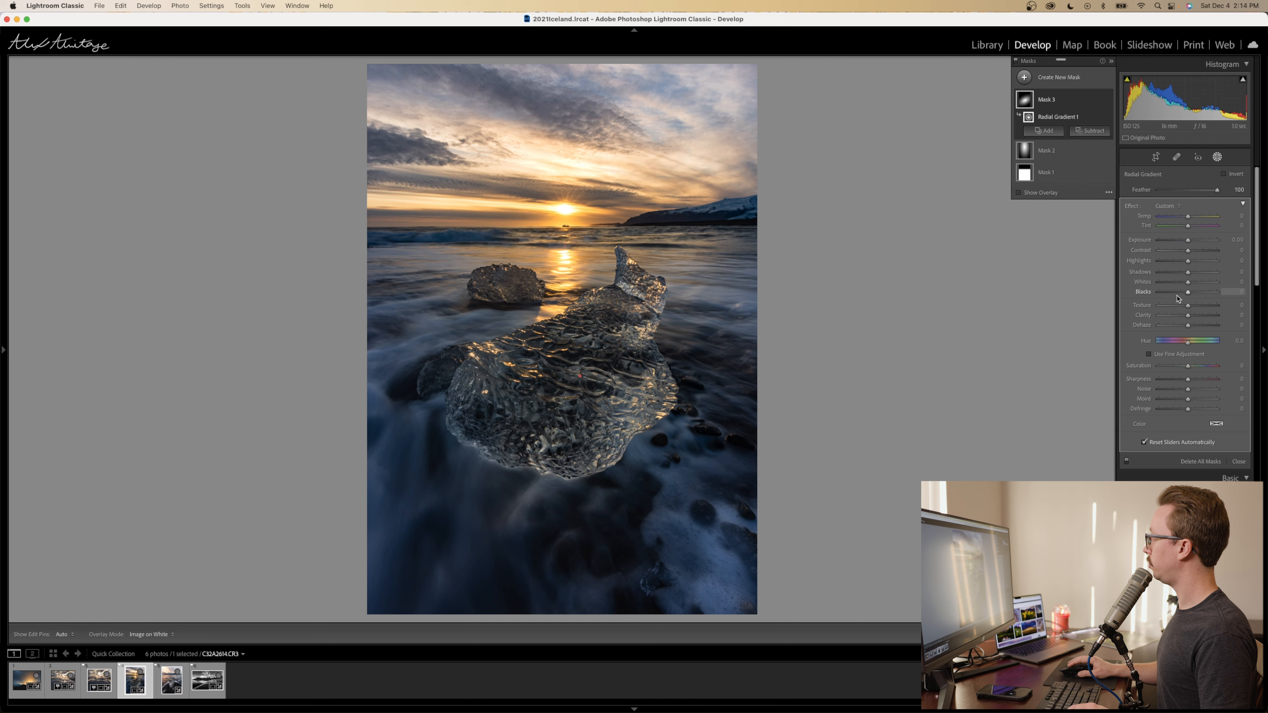
- Brighten the ice block's radial mask with whites 58, exposure 0.17 and clarity 15, shifting its ellipse slightly down and right
left_click(1201, 282)
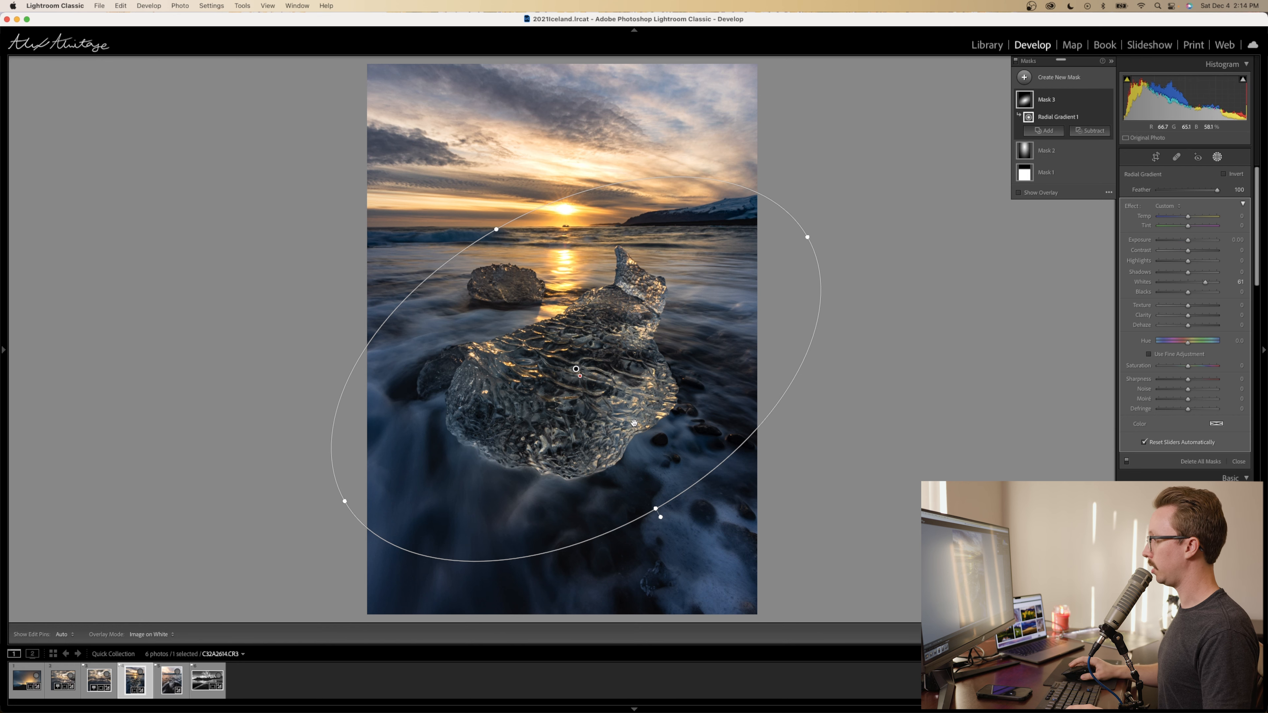
left_click_drag(576, 369, 580, 373)
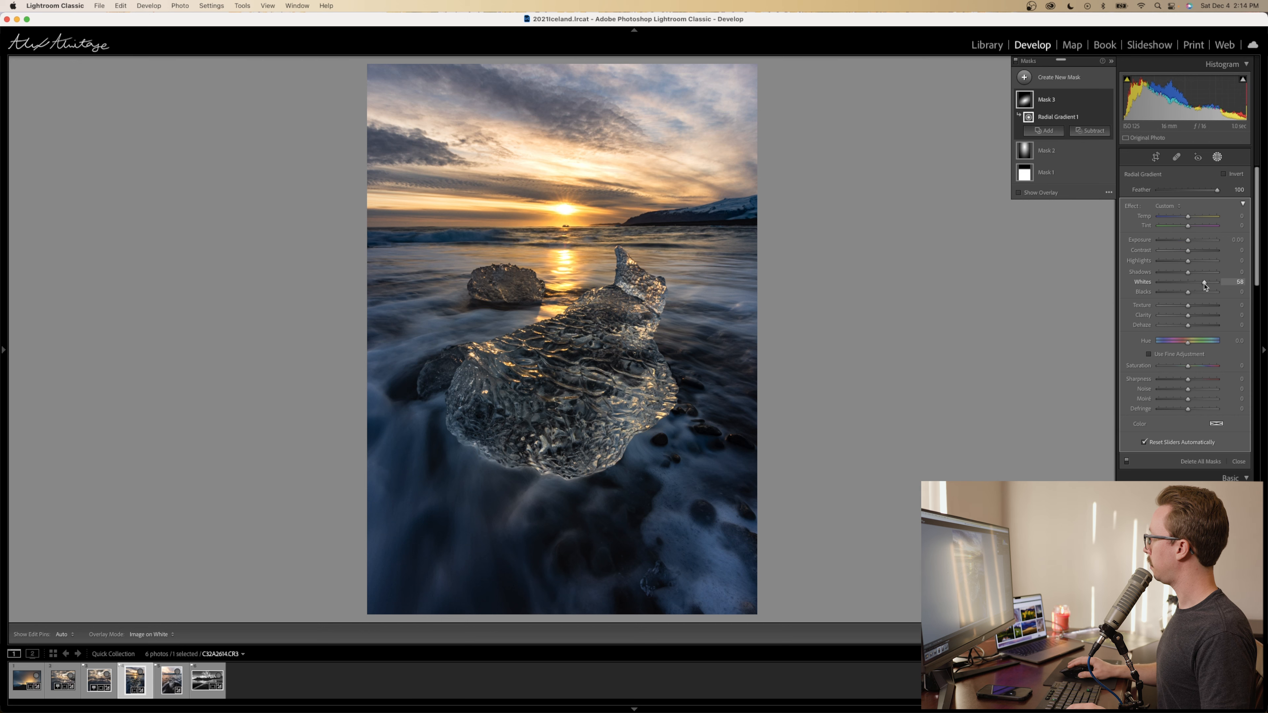
left_click_drag(1189, 242, 1190, 244)
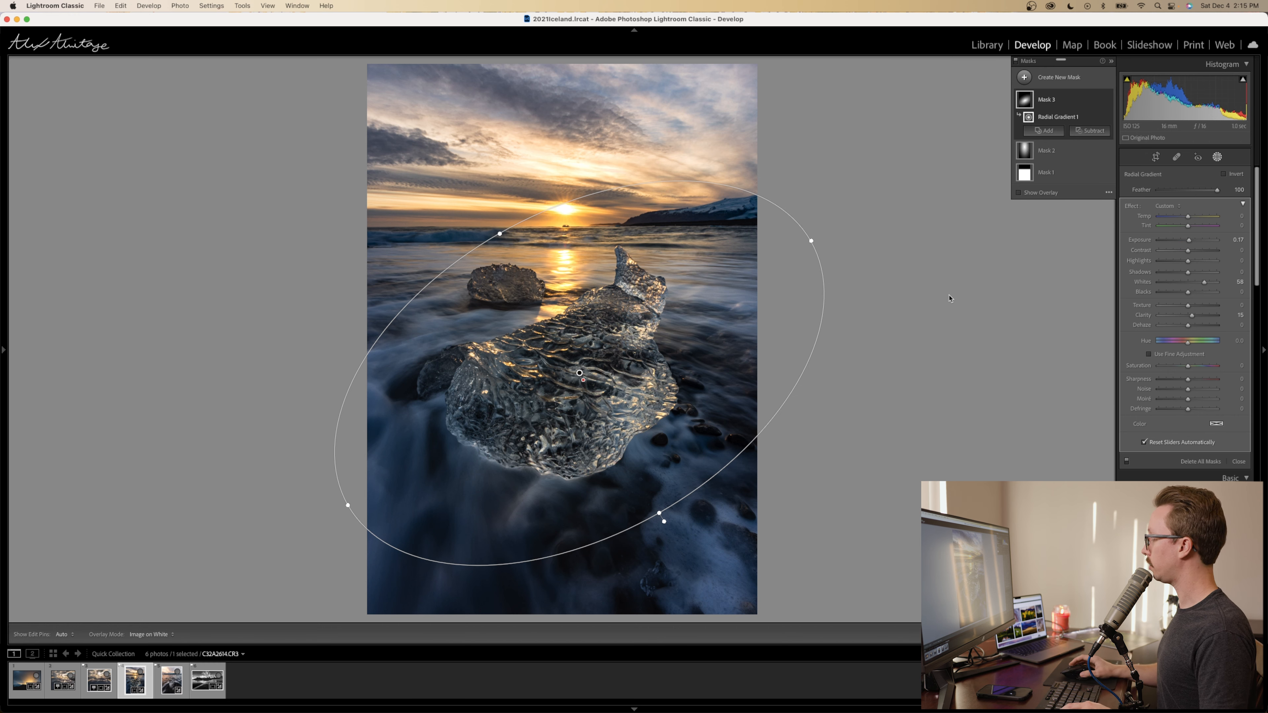
- Add a linear gradient mask covering the sky with a narrow transition centered on the horizon
key("m")
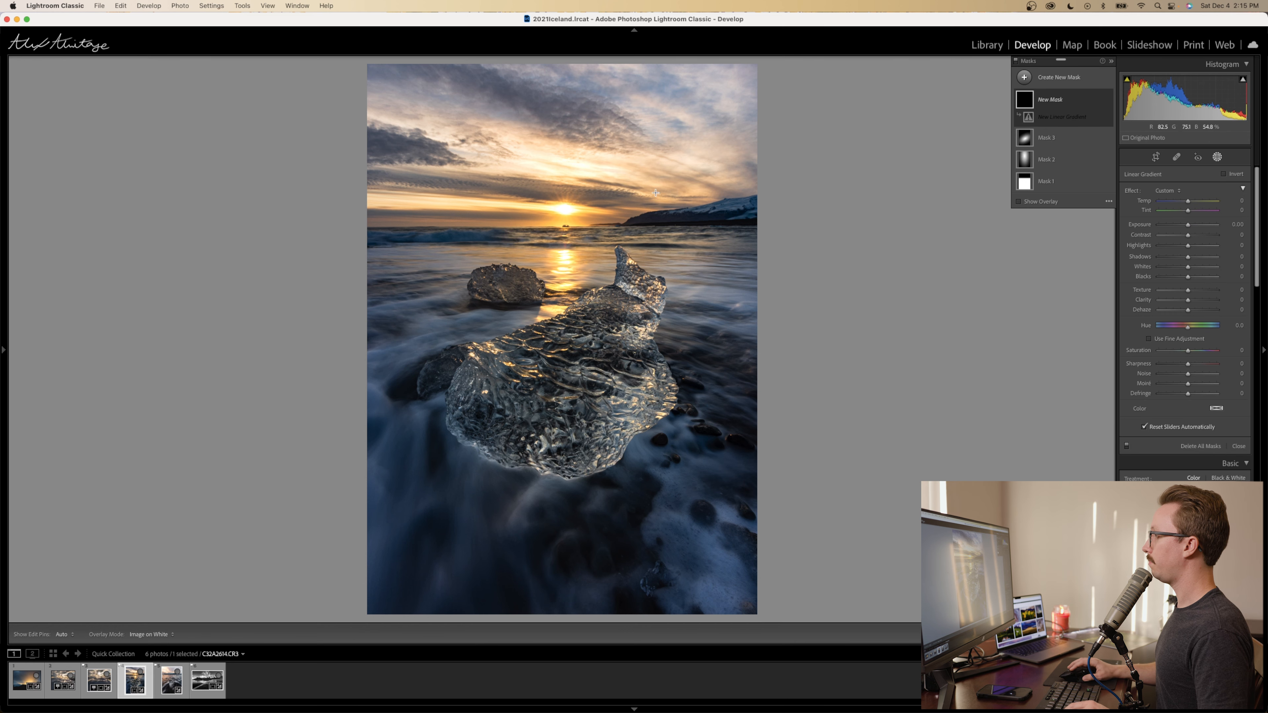
left_click_drag(651, 206, 650, 234)
left_click_drag(649, 235, 653, 241)
mouse_move(649, 225)
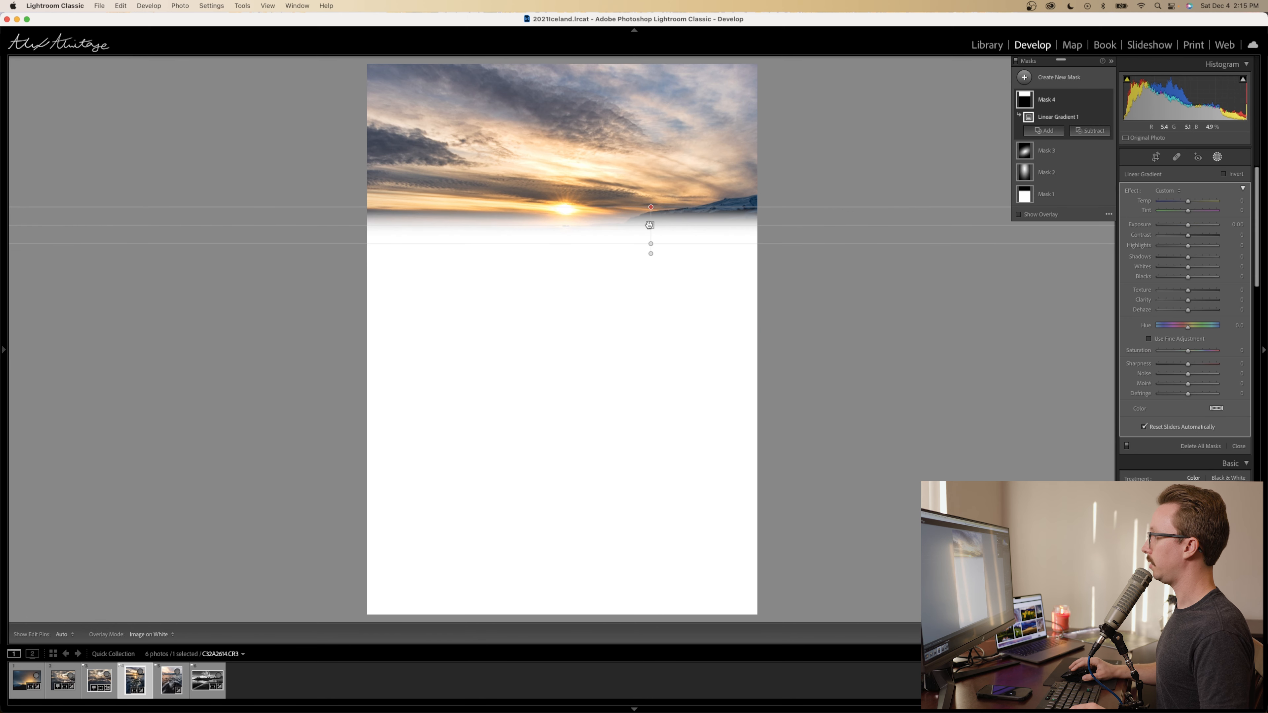
left_click_drag(650, 225, 650, 229)
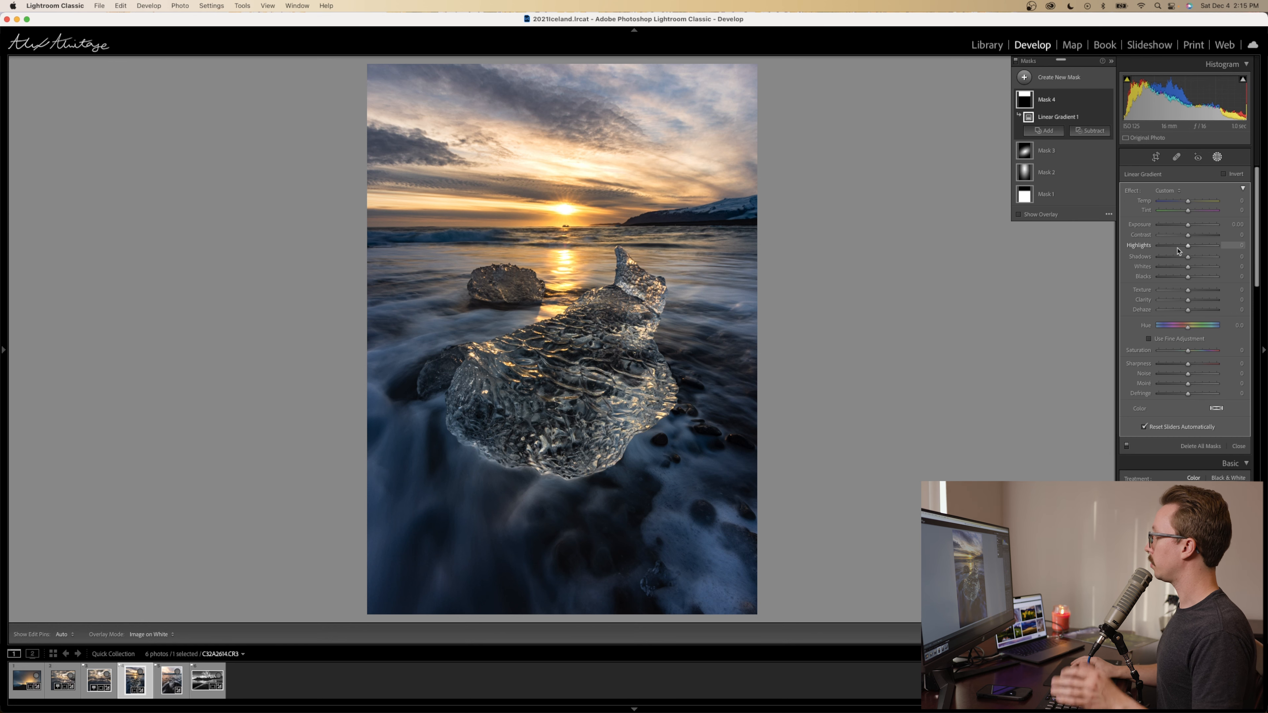
- Lower the sky gradient's highlights to about -40 and widen its transition around the horizon, comparing the photo with the mask hidden
left_click_drag(1187, 245, 1176, 246)
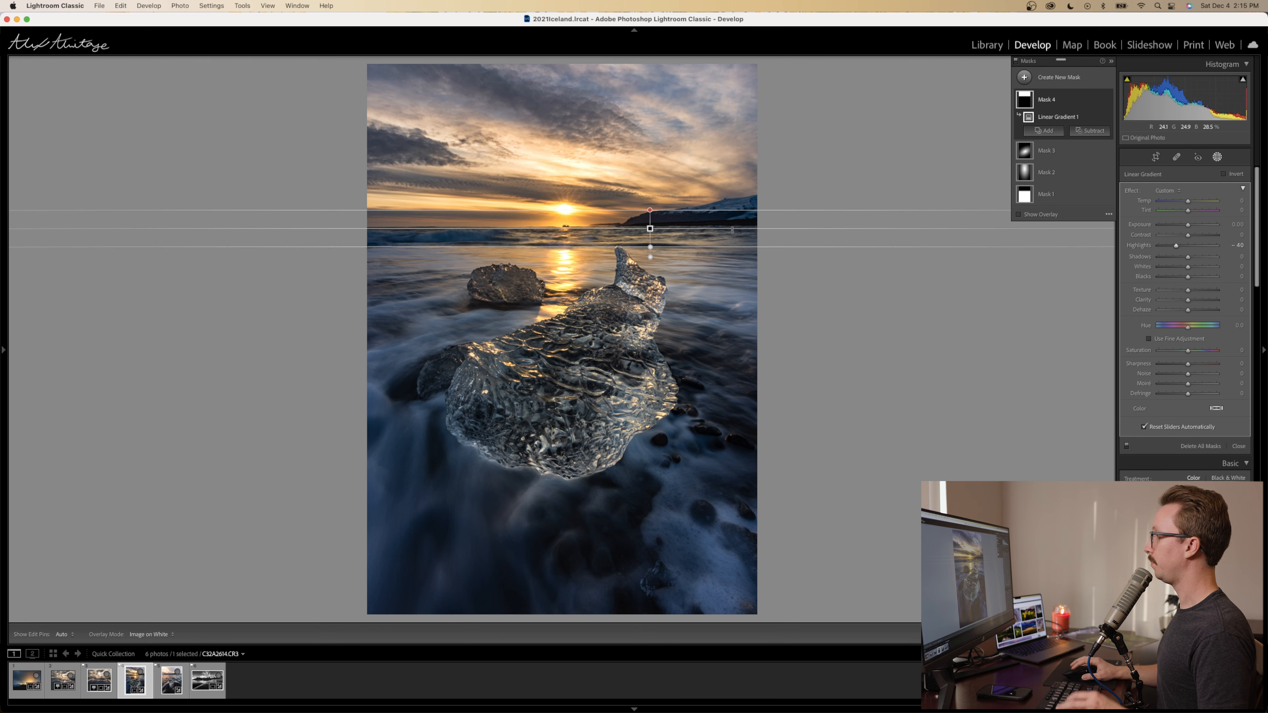
left_click_drag(652, 228, 651, 226)
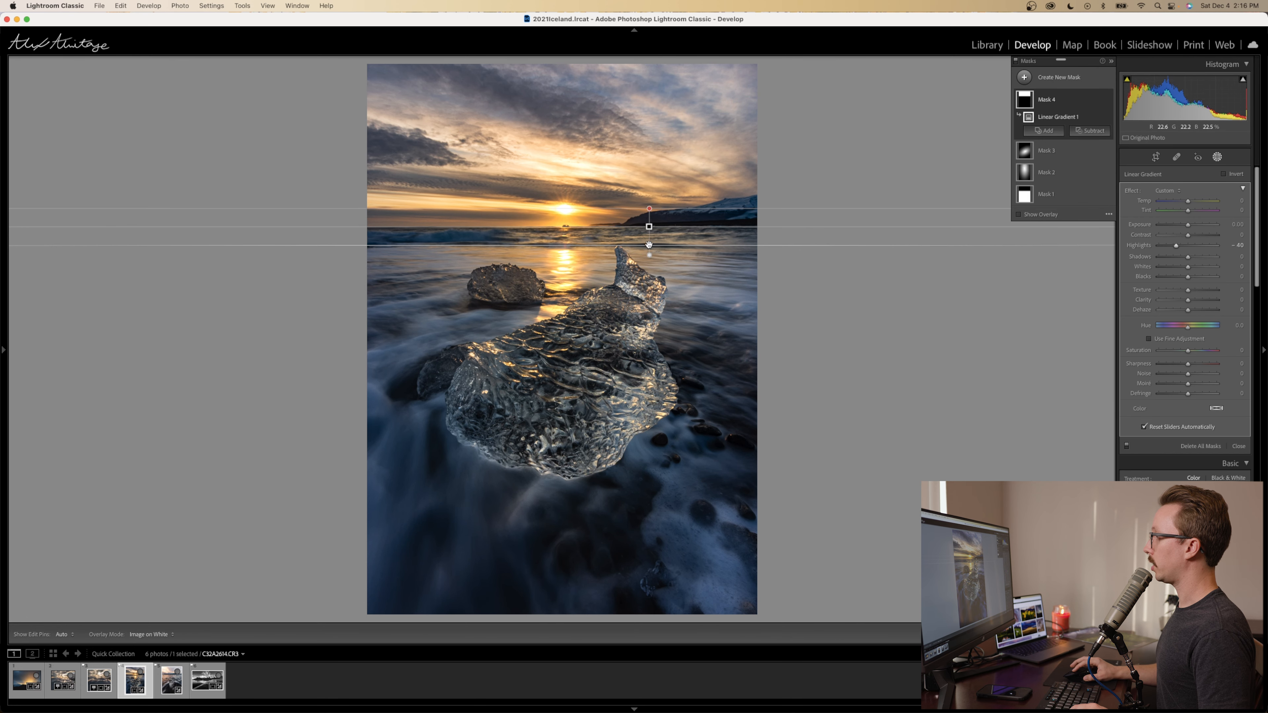
left_click_drag(649, 245, 649, 317)
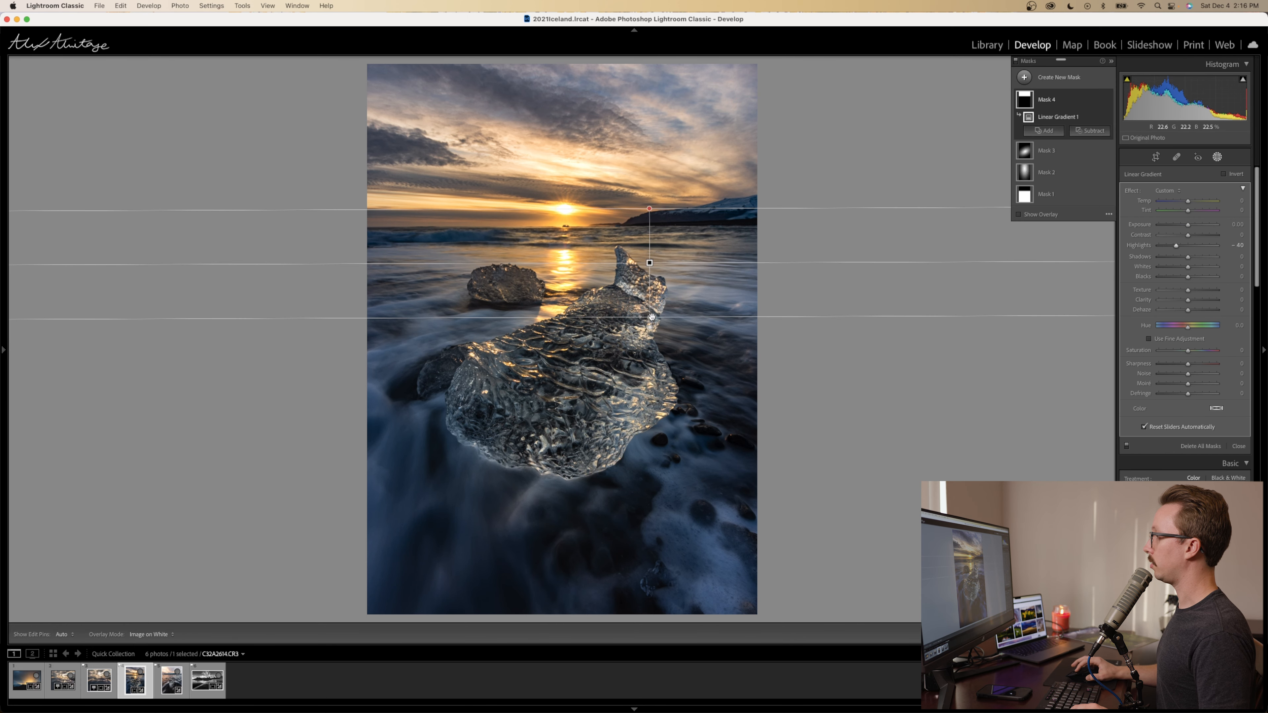
left_click_drag(648, 264, 649, 225)
left_click(1107, 100)
left_click(1107, 100)
left_click(1107, 101)
left_click(1107, 101)
left_click(1107, 100)
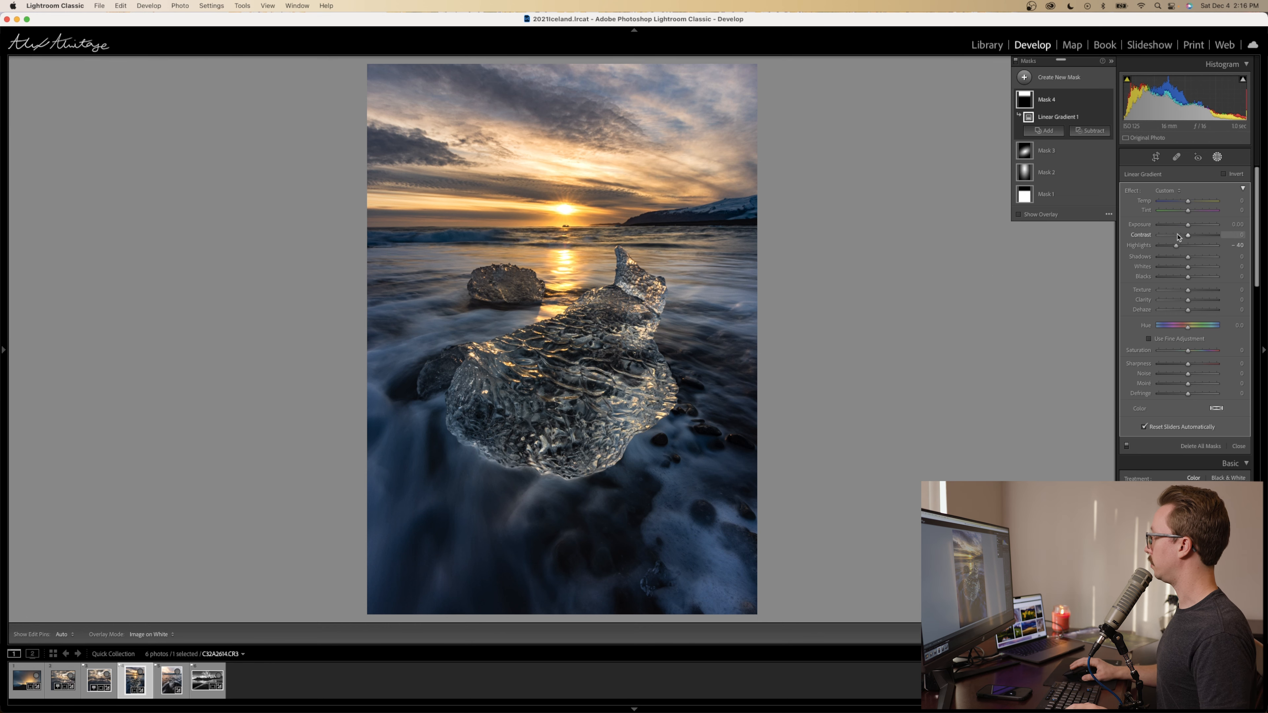
- Set the sky gradient's dehaze to 8 and highlights to -19, and compare the photo with the mask hidden
left_click_drag(1192, 310, 1195, 309)
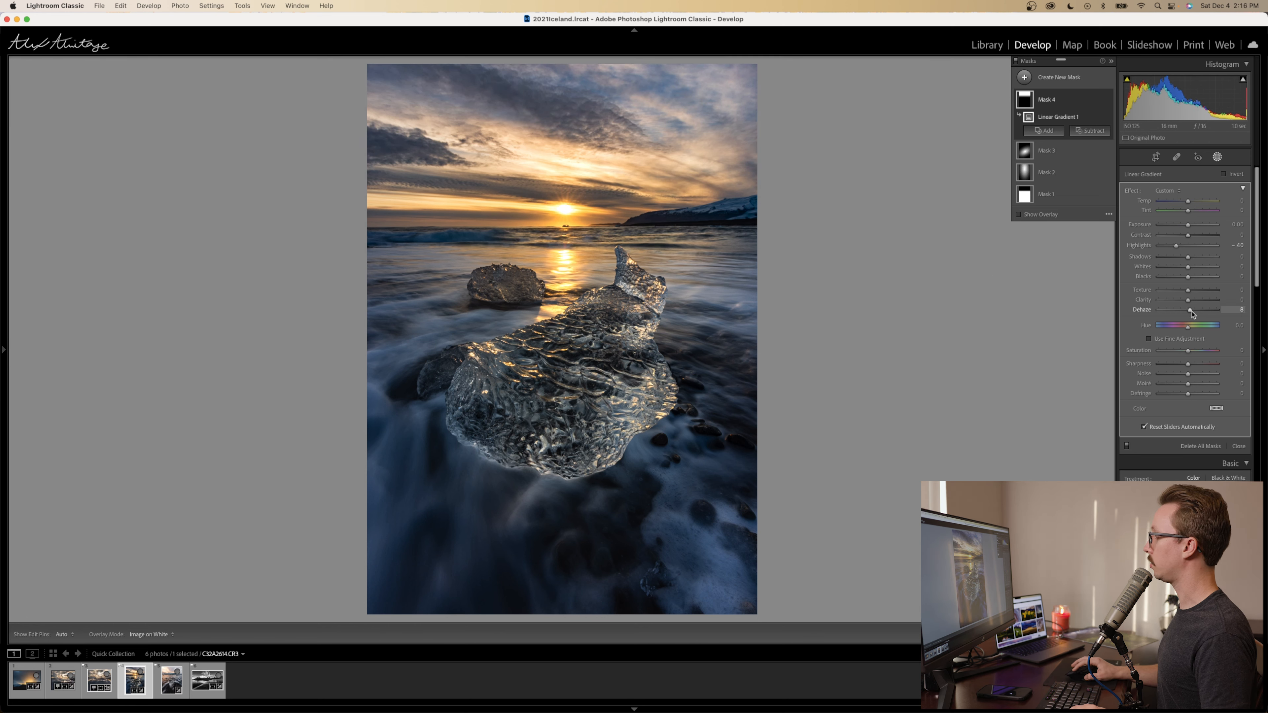
left_click_drag(1176, 245, 1183, 248)
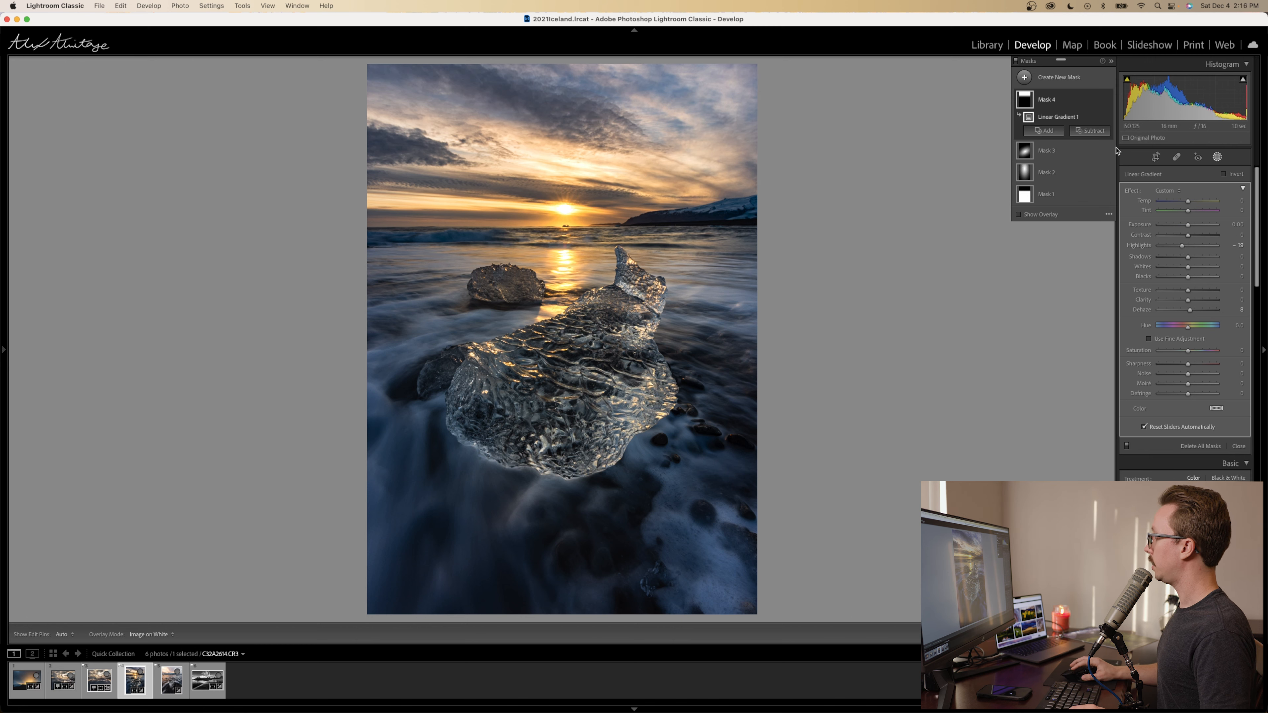
left_click(1108, 100)
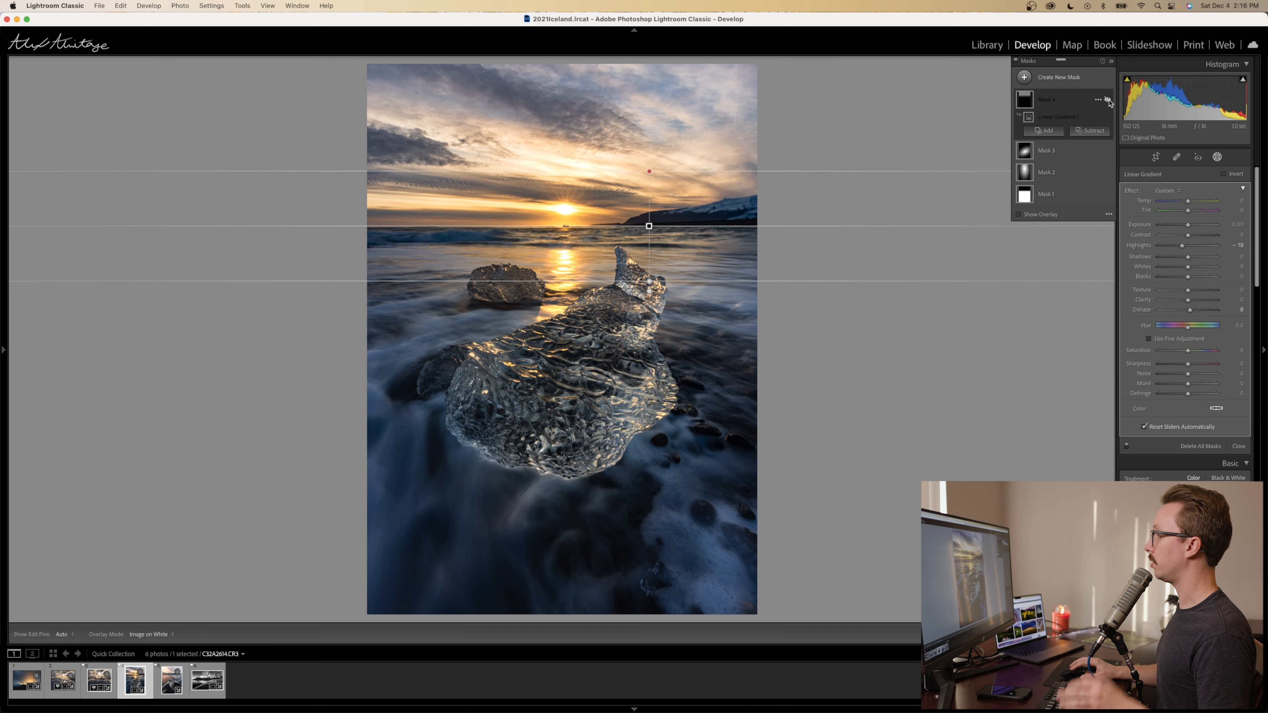
left_click(1108, 100)
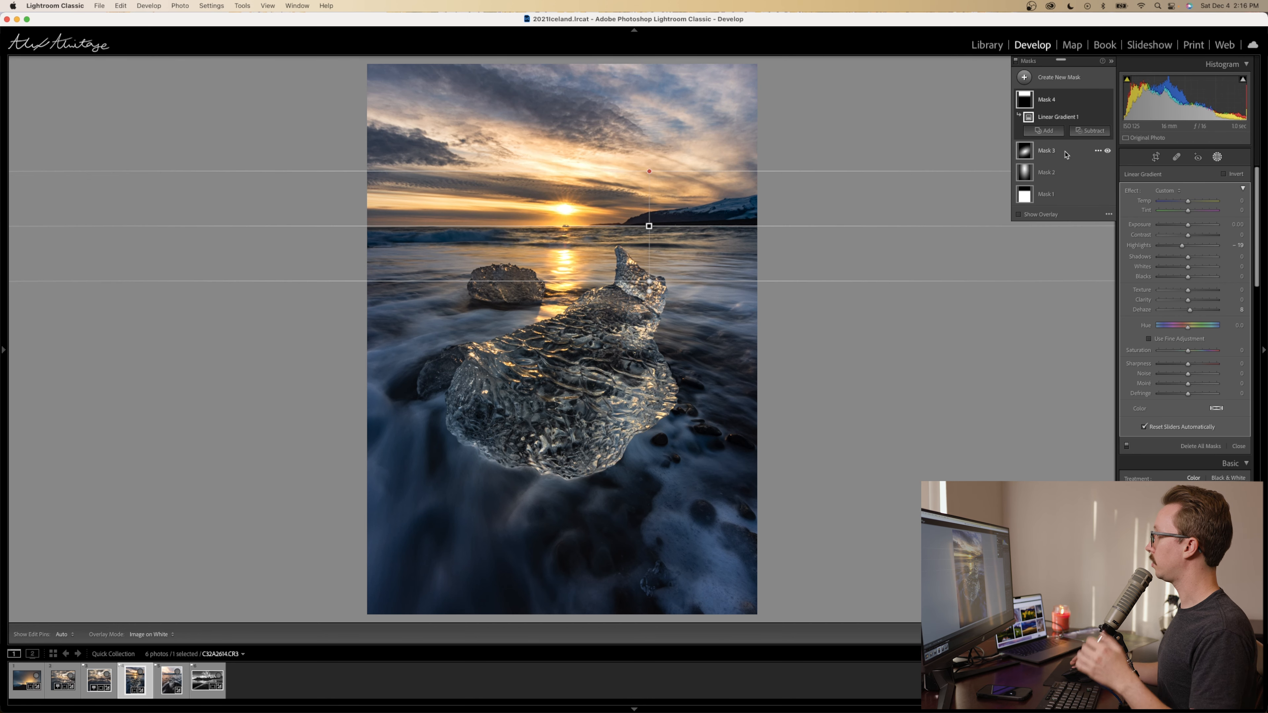
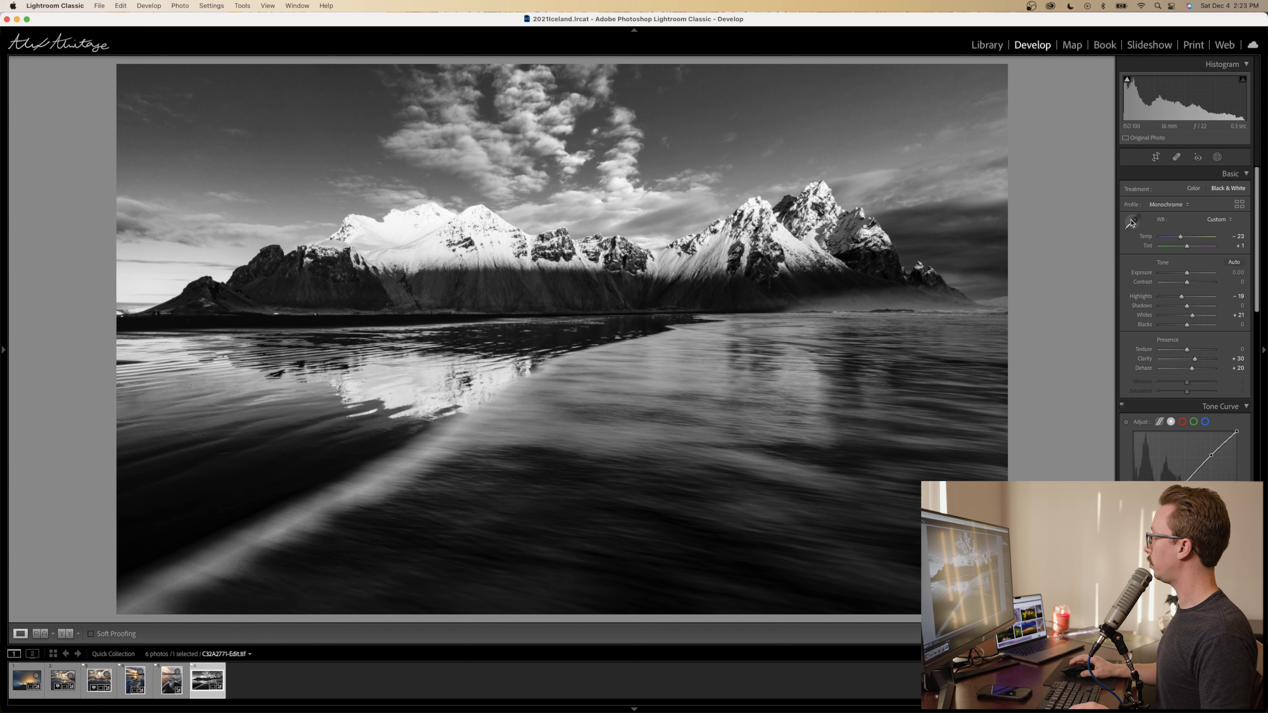
- Darken the sky by lowering blue in the black-and-white mix to -5, trying stronger values to compare
left_click(1217, 158)
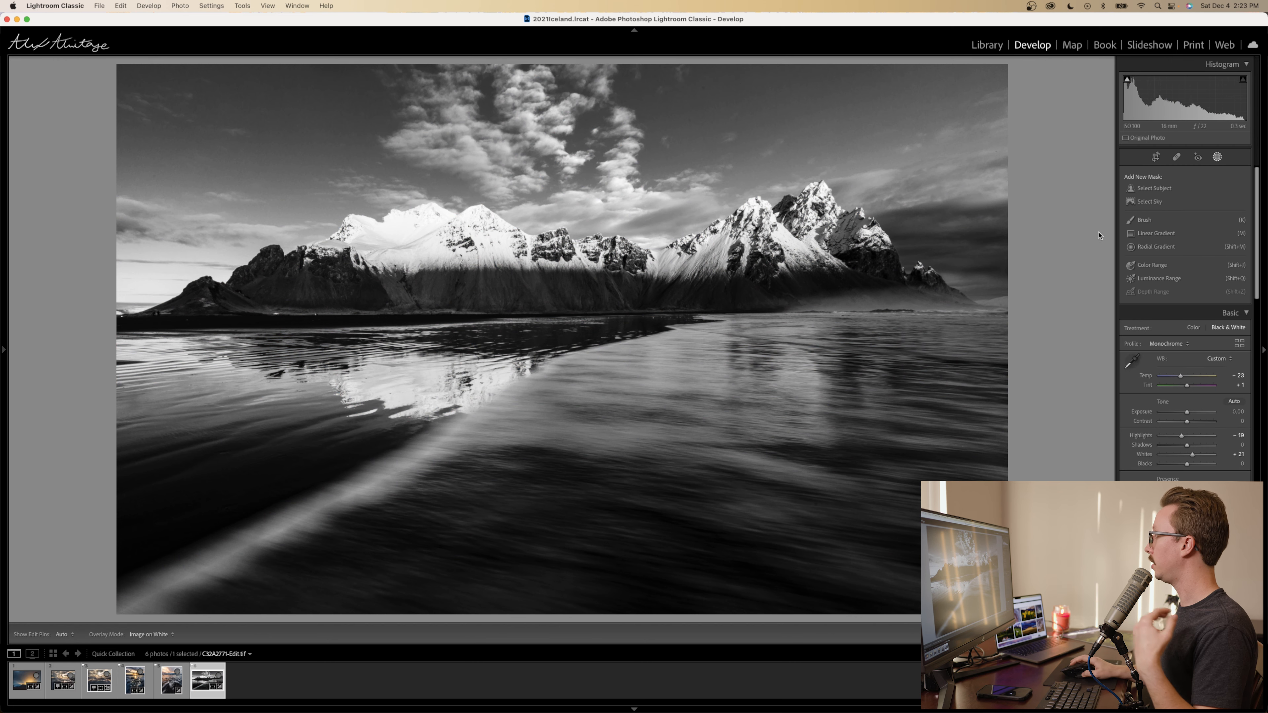
left_click(1216, 157)
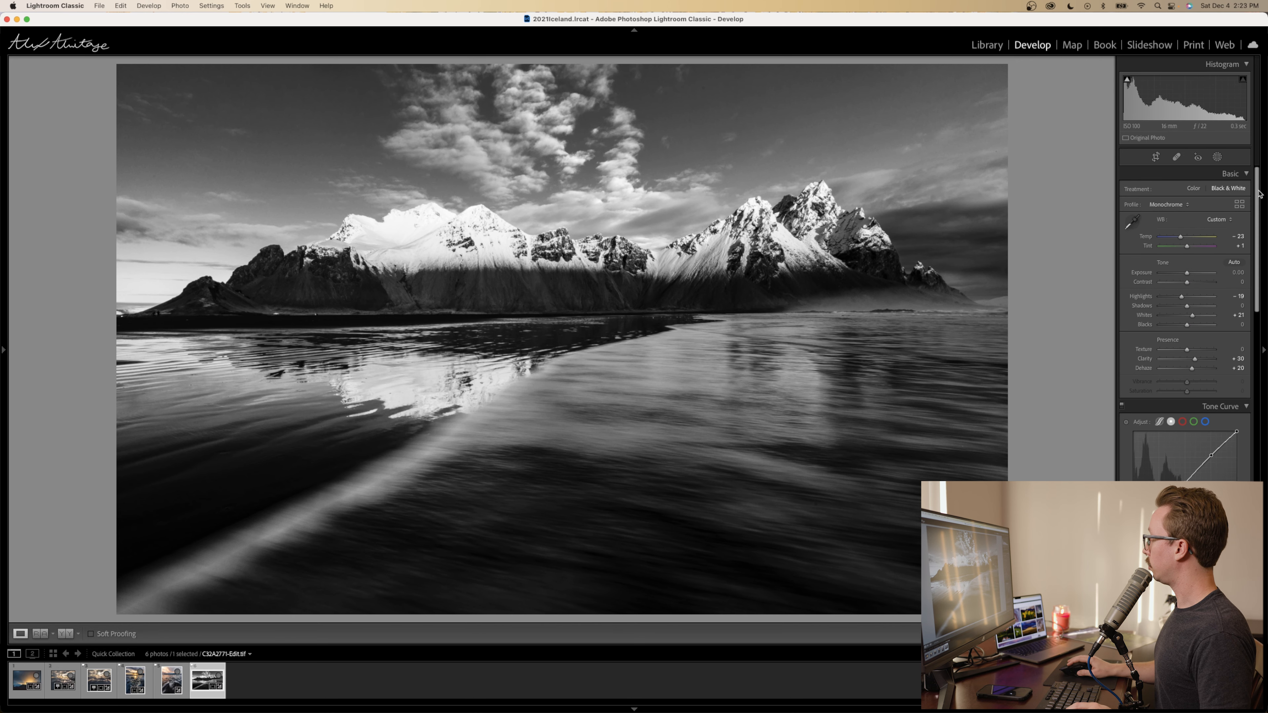
scroll(1259, 198, "down", 8)
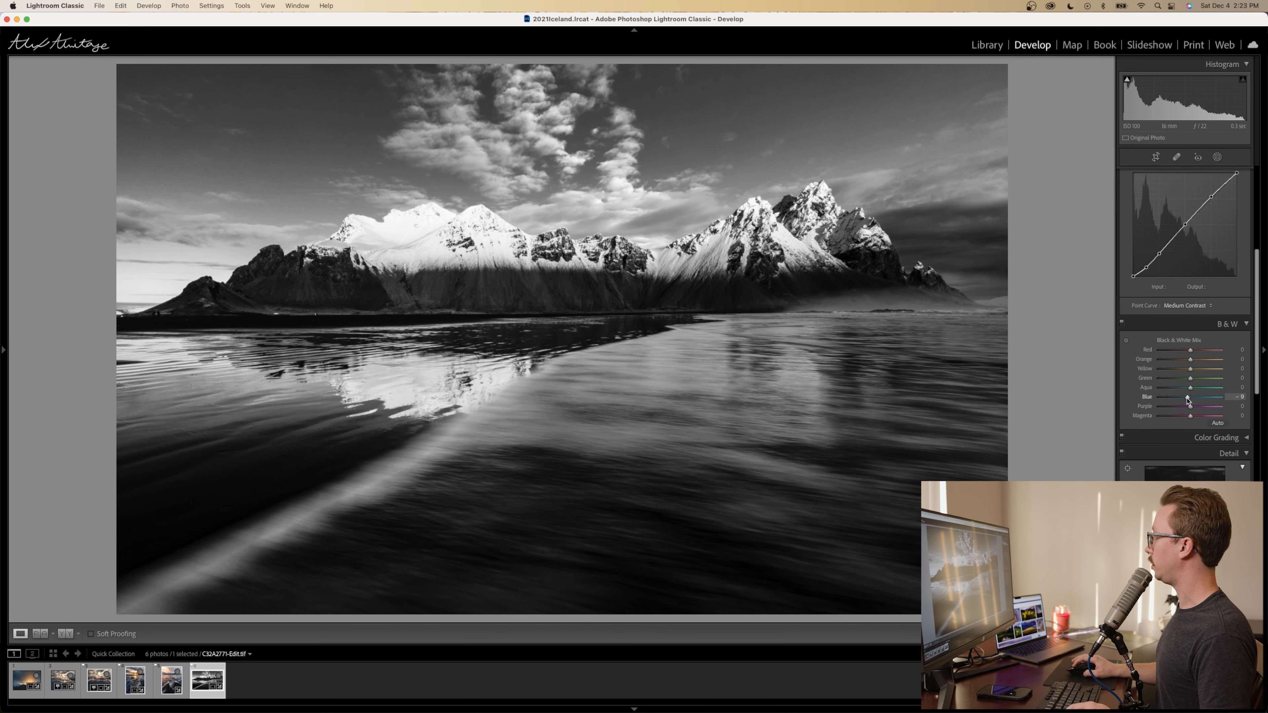
left_click_drag(1188, 401, 1184, 401)
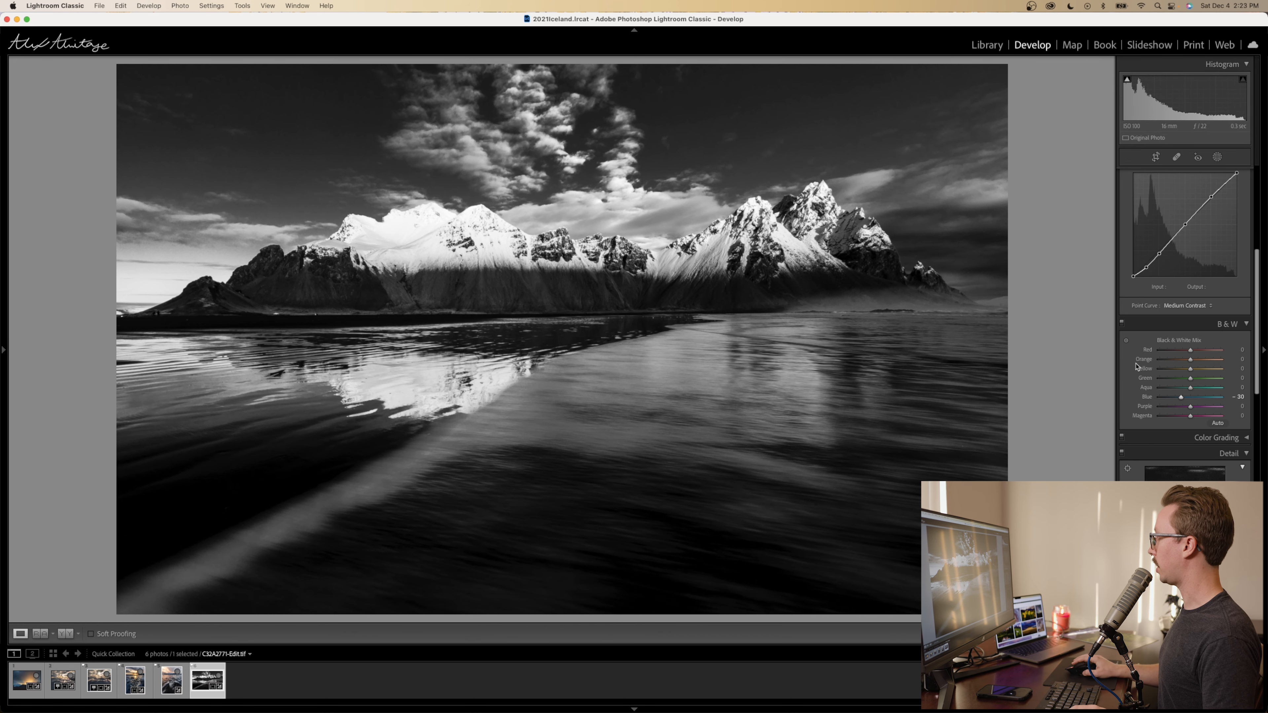
left_click_drag(1187, 396, 1189, 403)
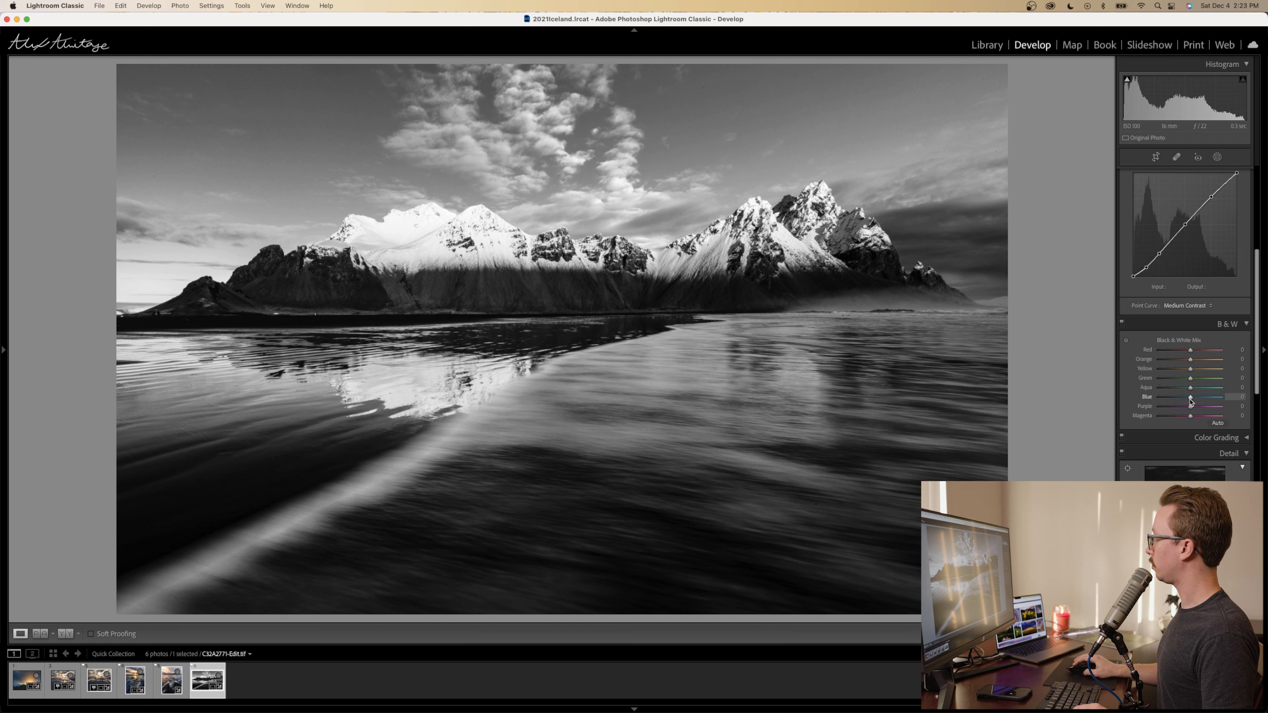
left_click_drag(1189, 402, 1188, 402)
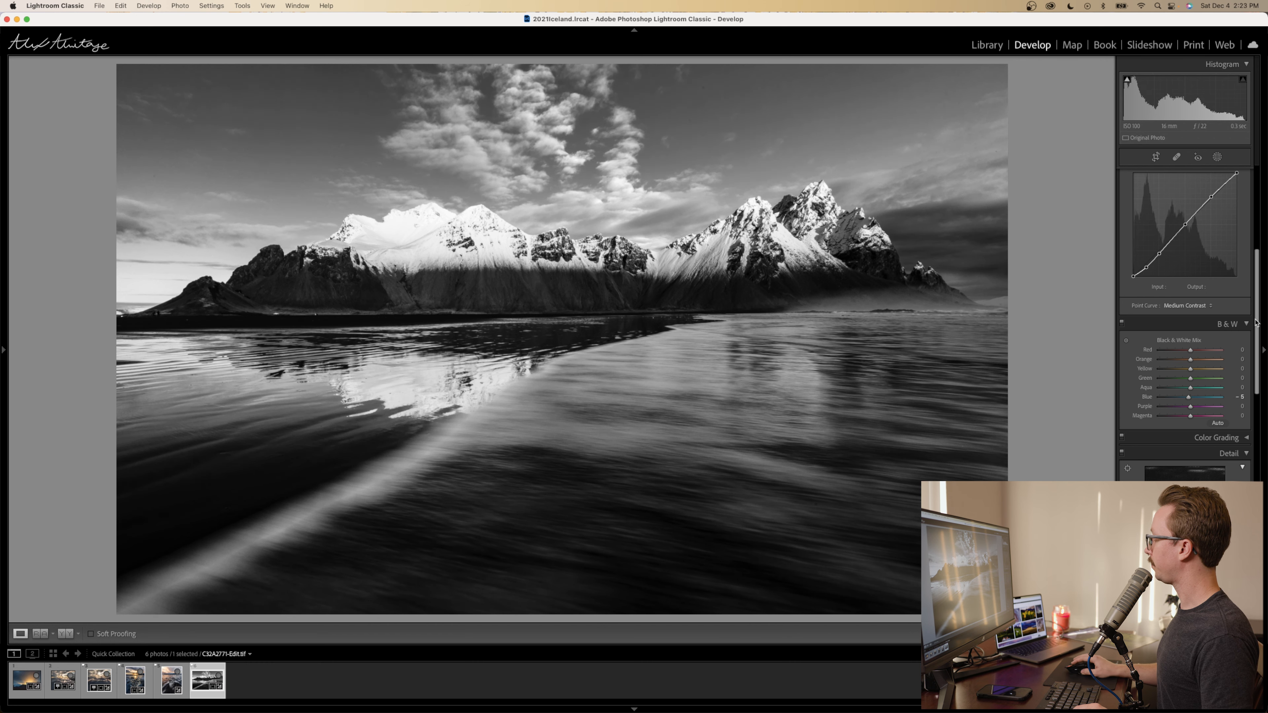
- Add a color range mask sampled from the clear sky above the mountain peaks
scroll(1249, 300, "up", 6)
left_click(1217, 158)
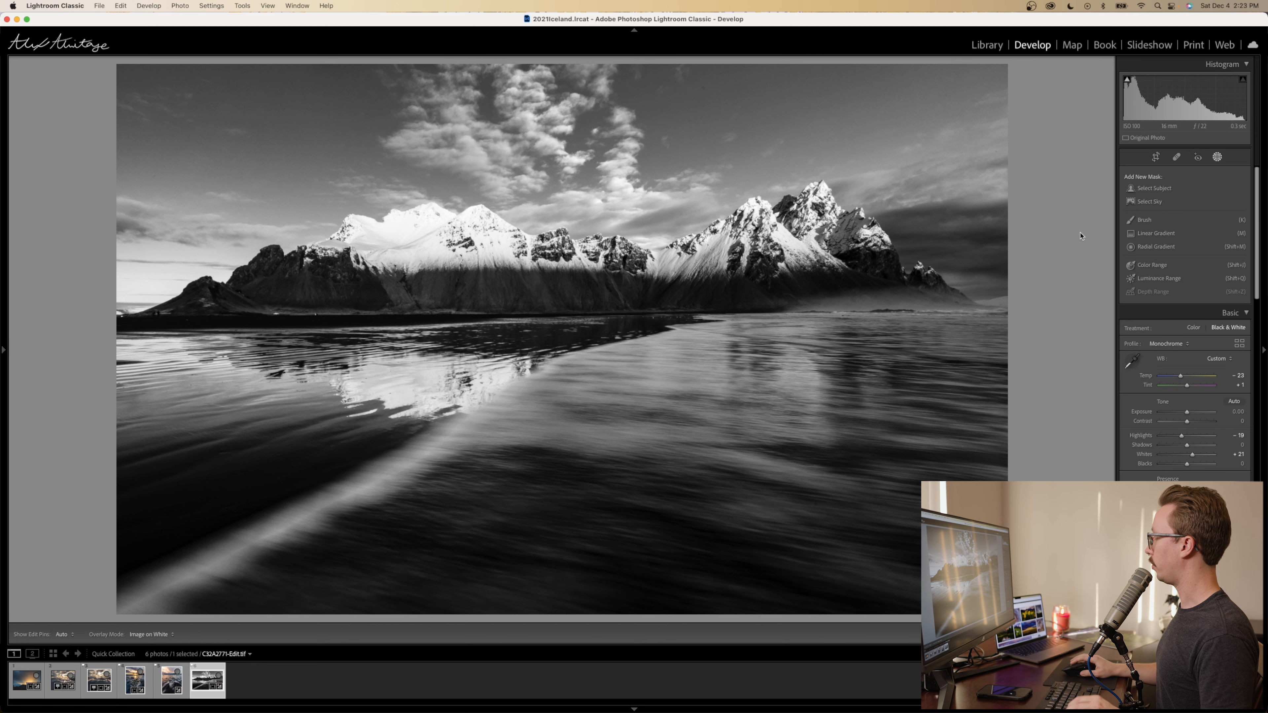
left_click(1153, 269)
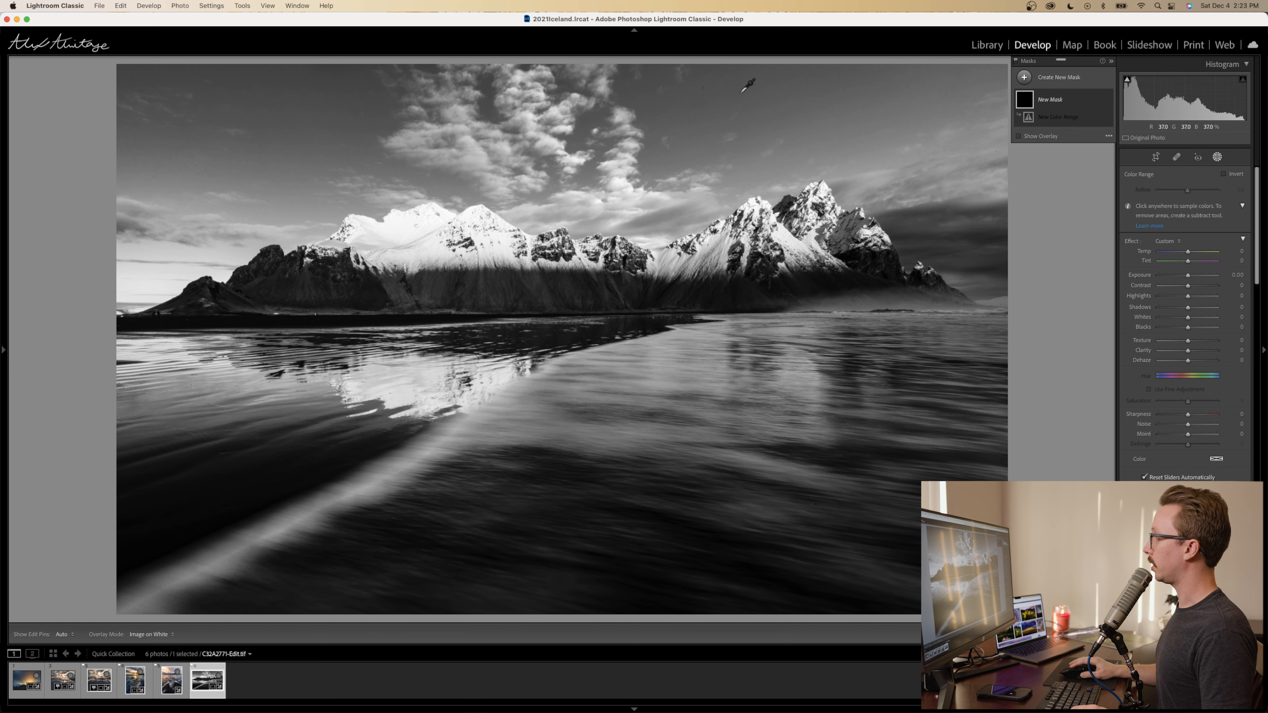
left_click(740, 93)
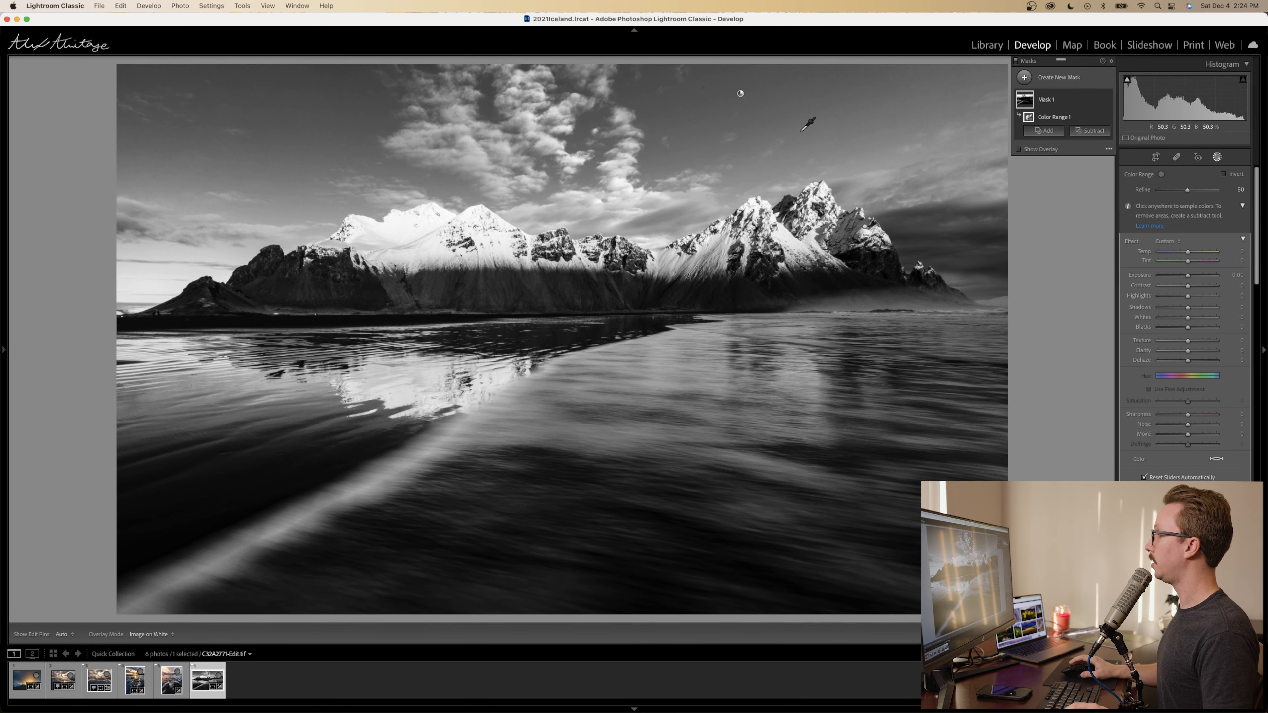
- Intersect the sky's color range mask with a linear gradient that limits it to the area above the shoreline
mouse_move(740, 94)
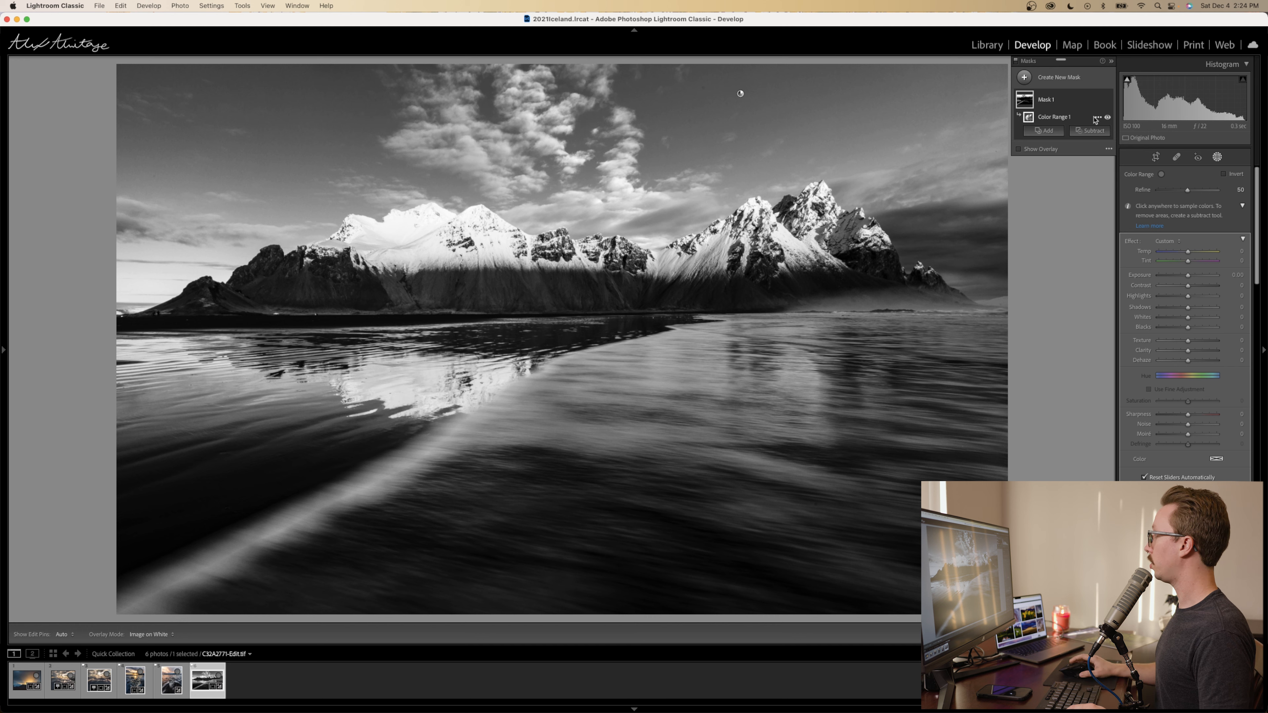
key("alt")
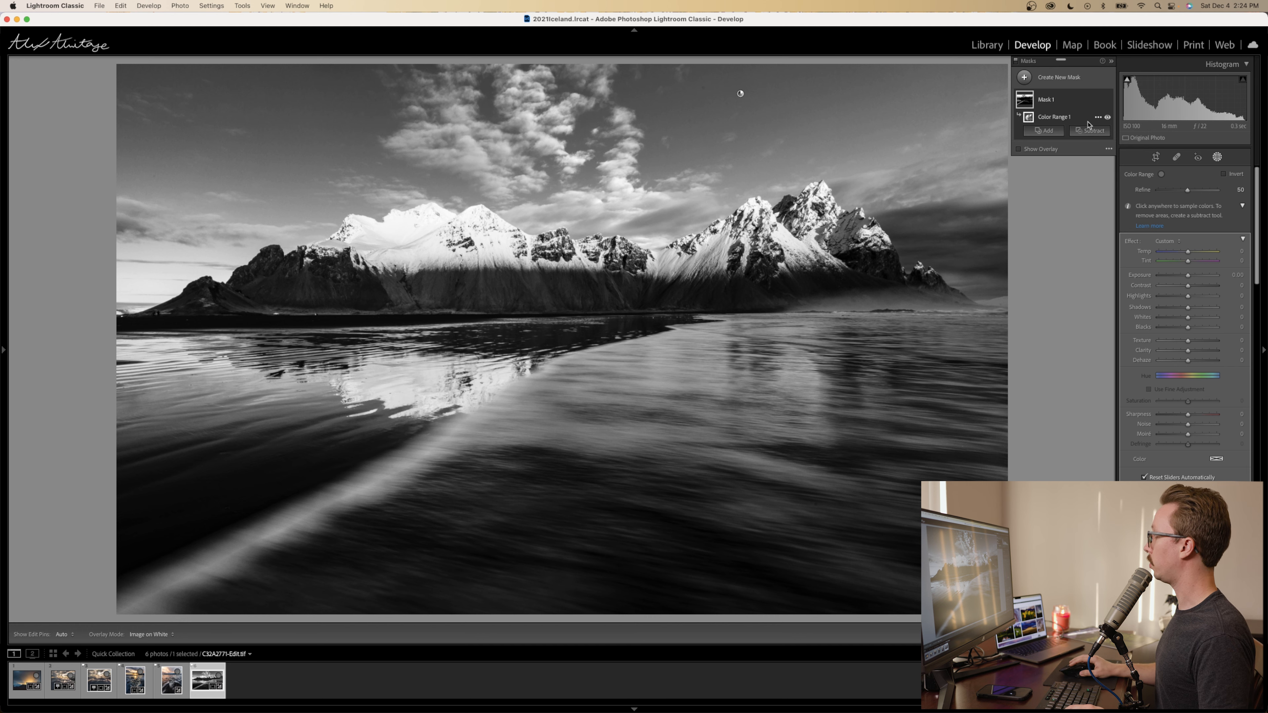
left_click(1096, 117)
mouse_move(1133, 164)
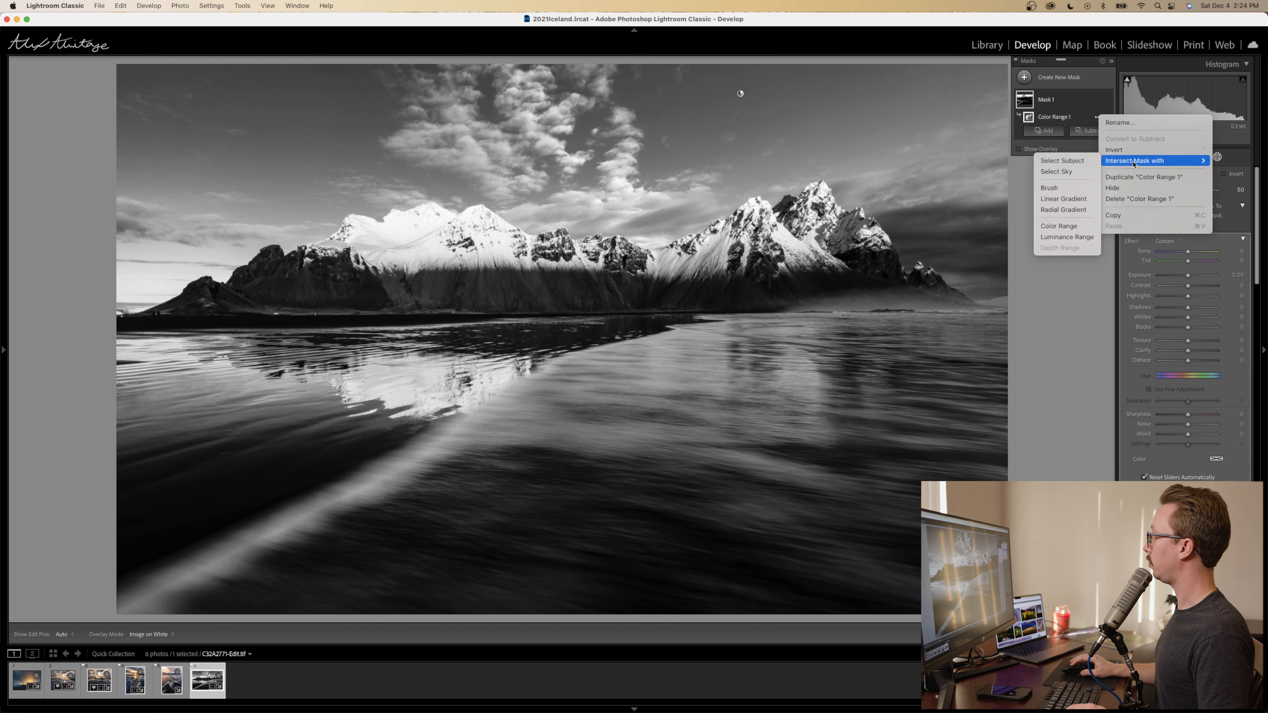
left_click(1072, 145)
left_click(1071, 131, "alt")
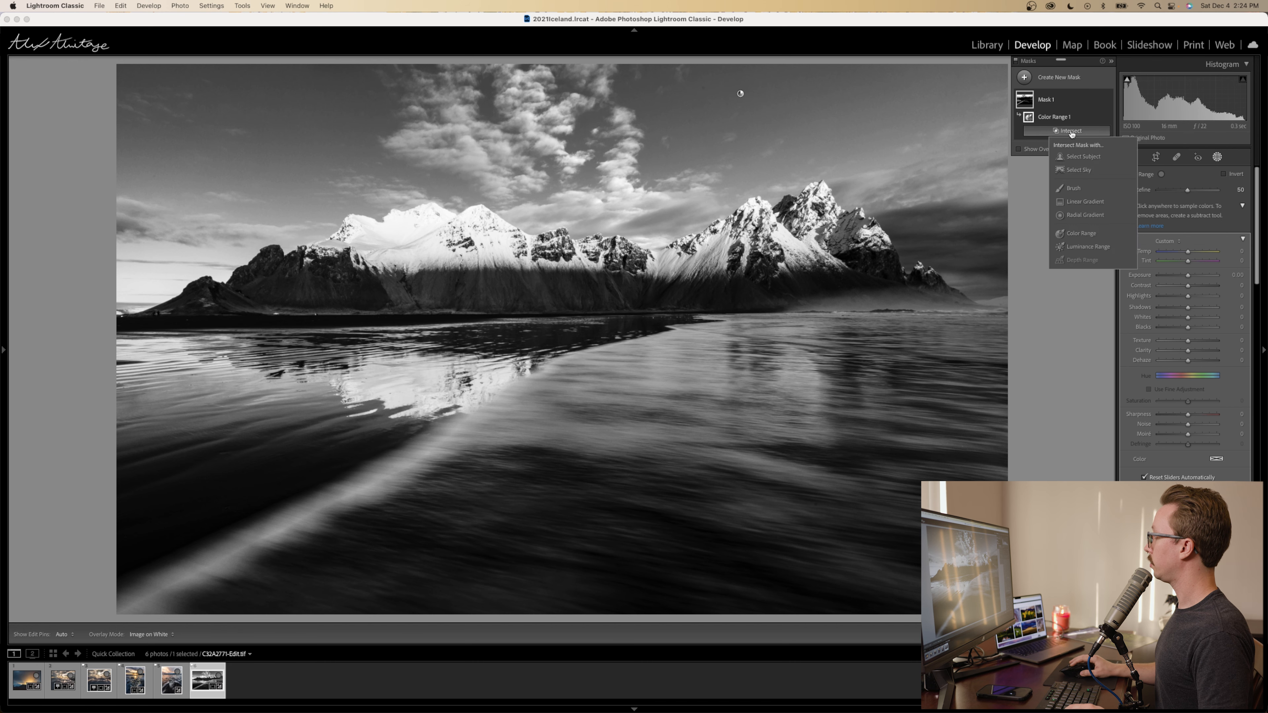
left_click(1079, 202)
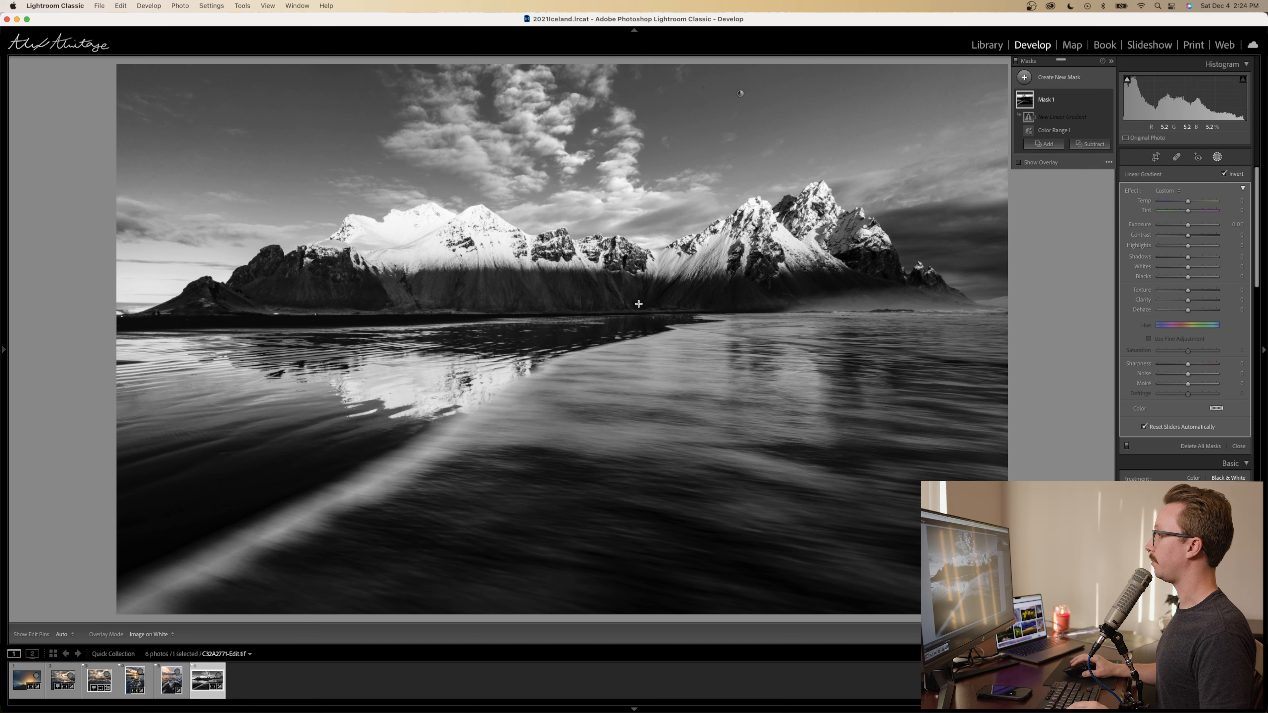
left_click_drag(633, 273, 630, 320)
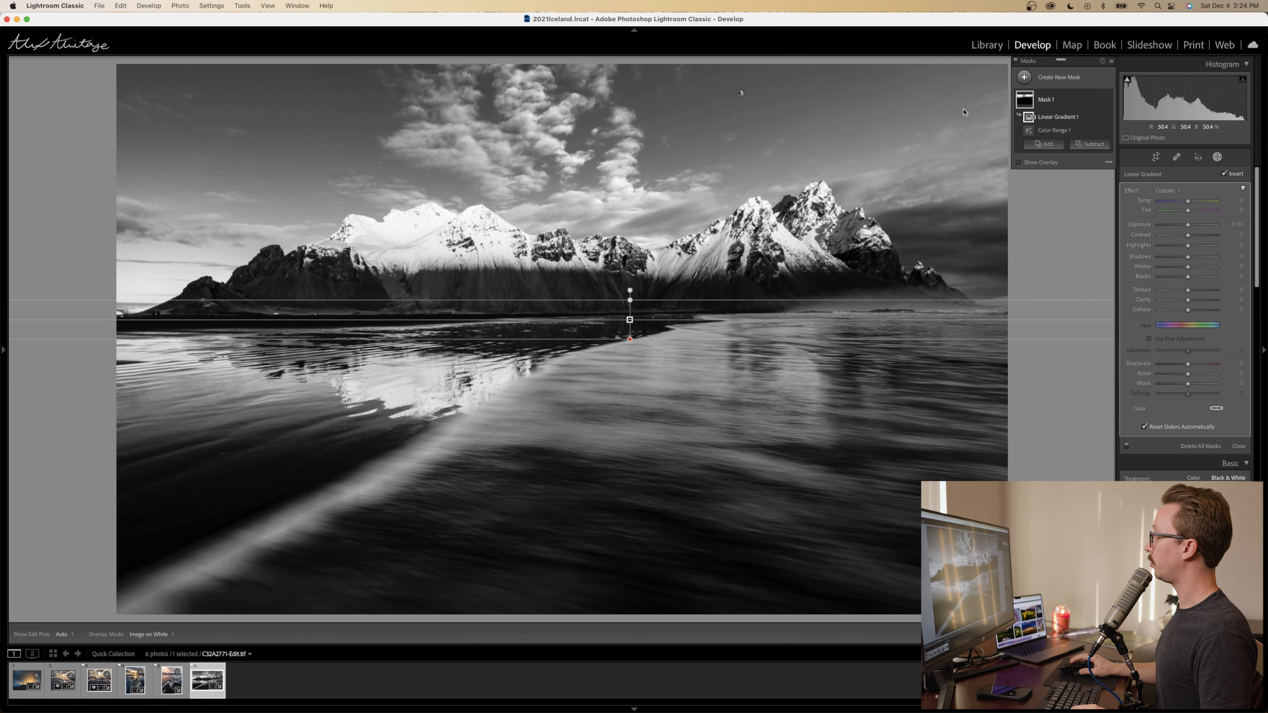
- Check the sky mask's coverage with the overlay and set its exposure to -1.00
mouse_move(1023, 101)
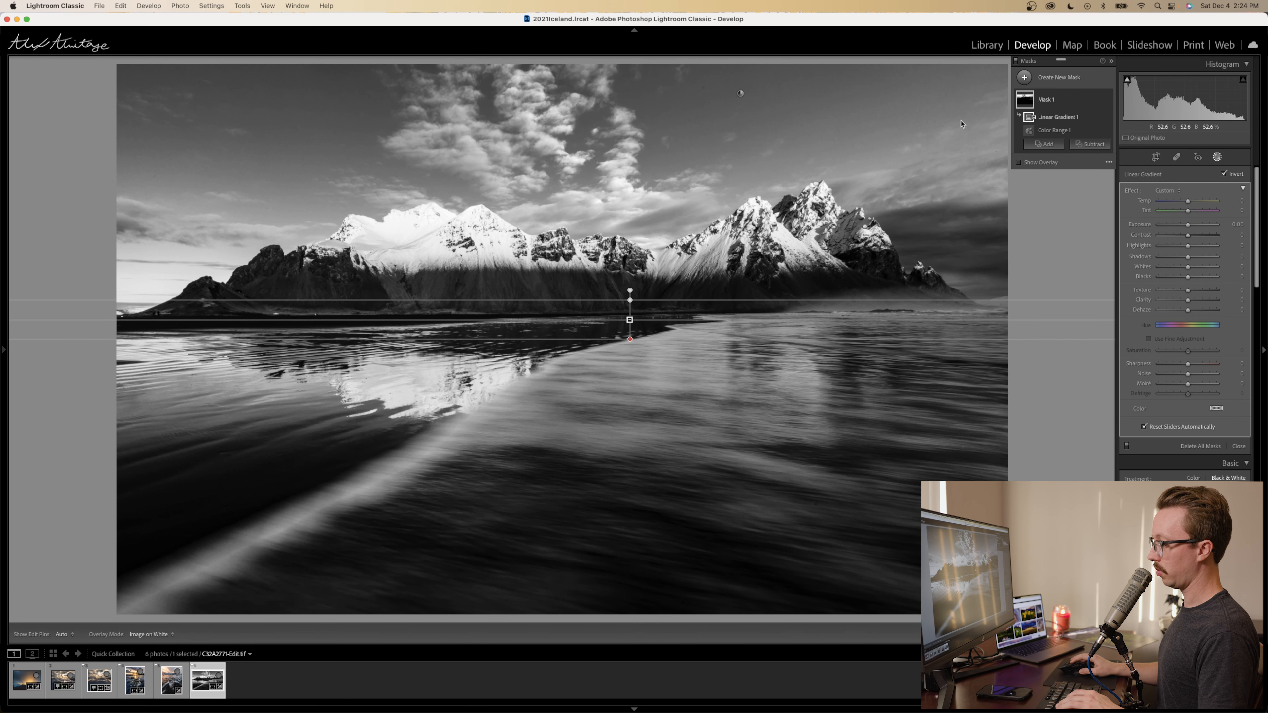
key("o")
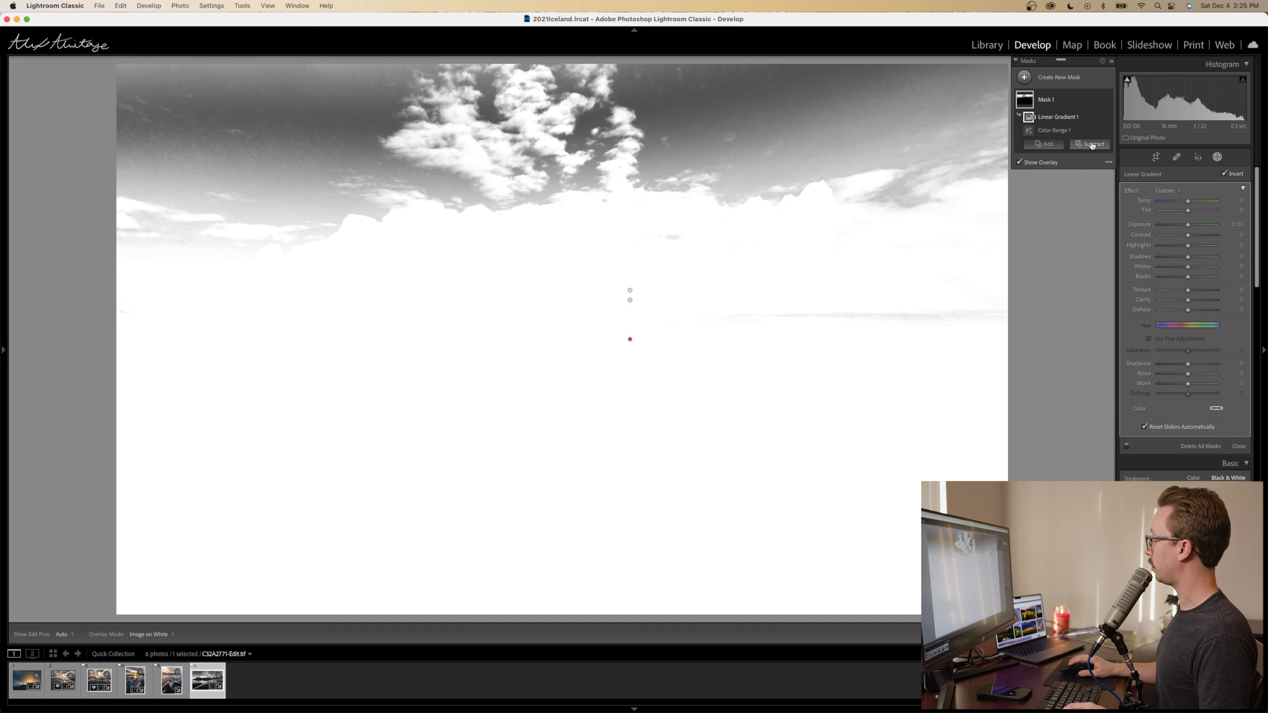
key("o")
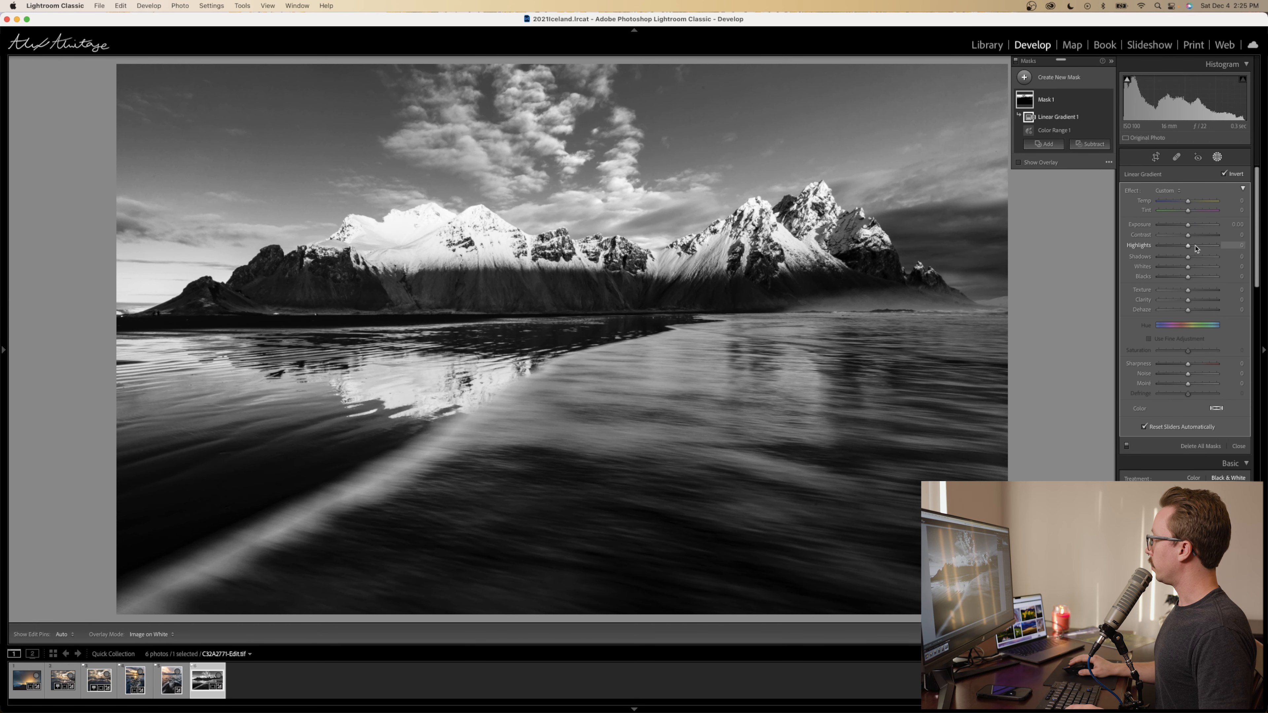
left_click_drag(1188, 228, 1181, 228)
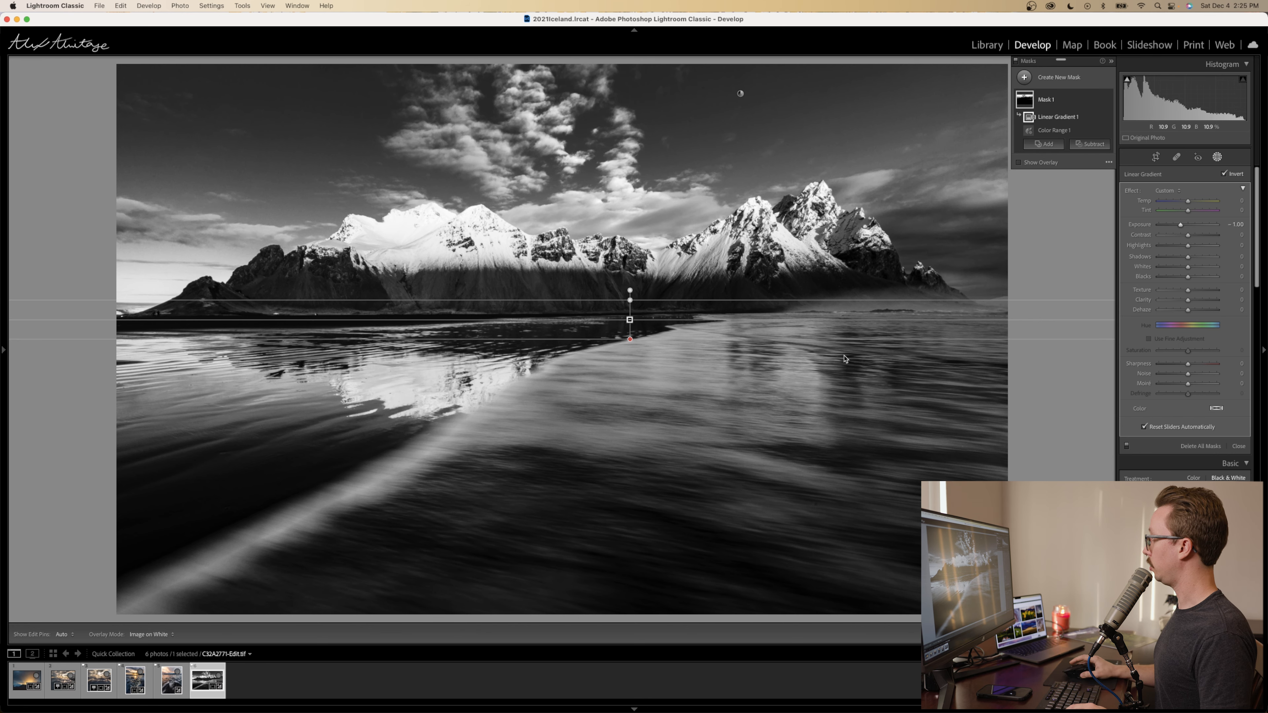
- Create a luminance range mask sampled from the bright wave line in the foreground water
left_click(1053, 79)
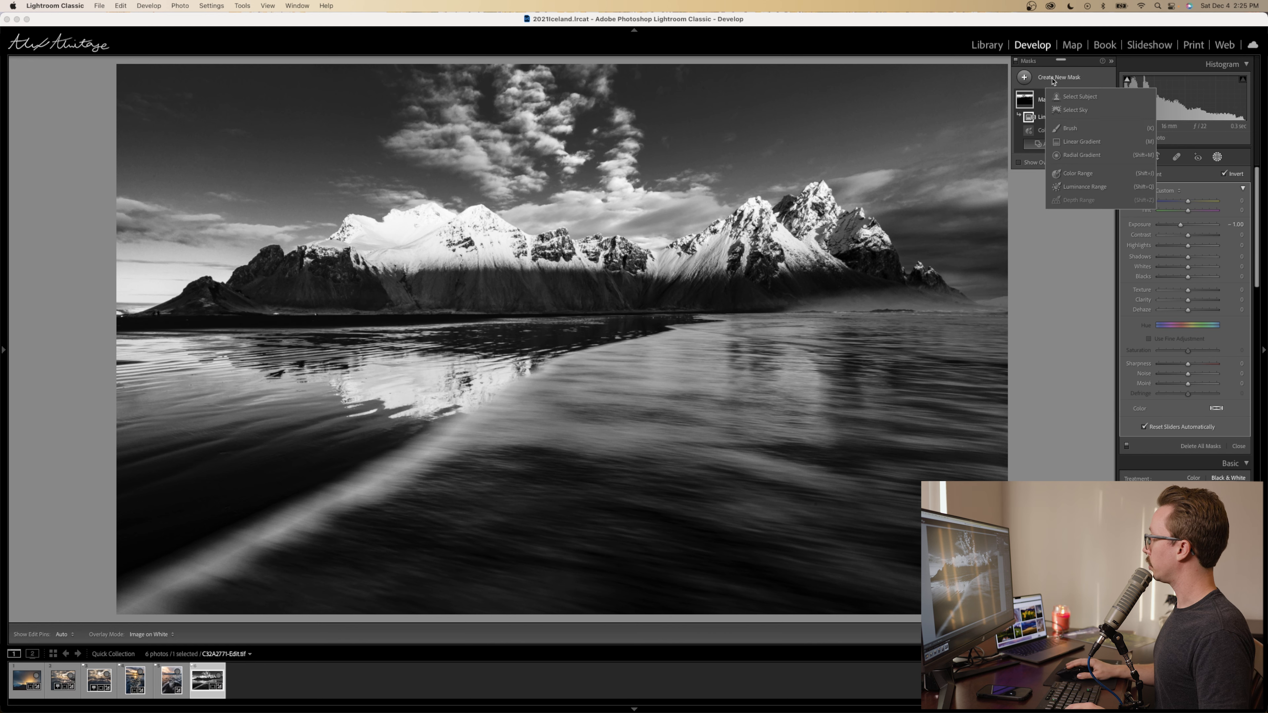
left_click(1097, 188)
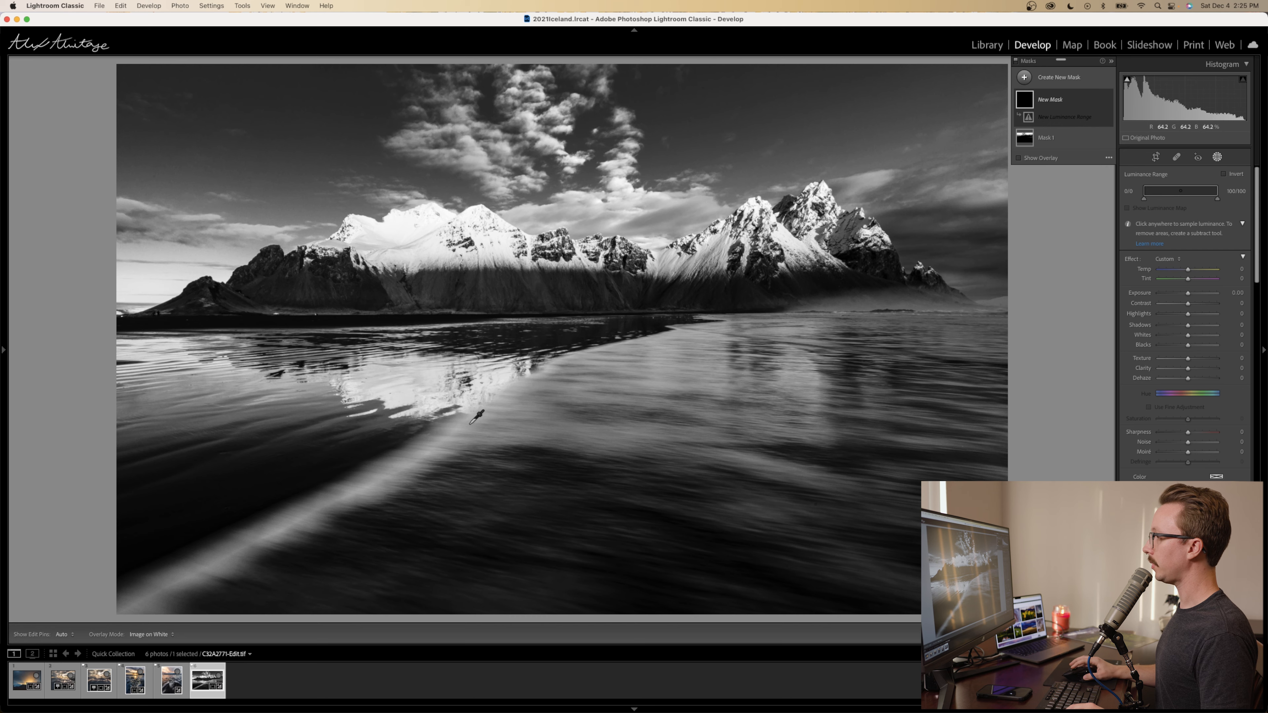
left_click(456, 428)
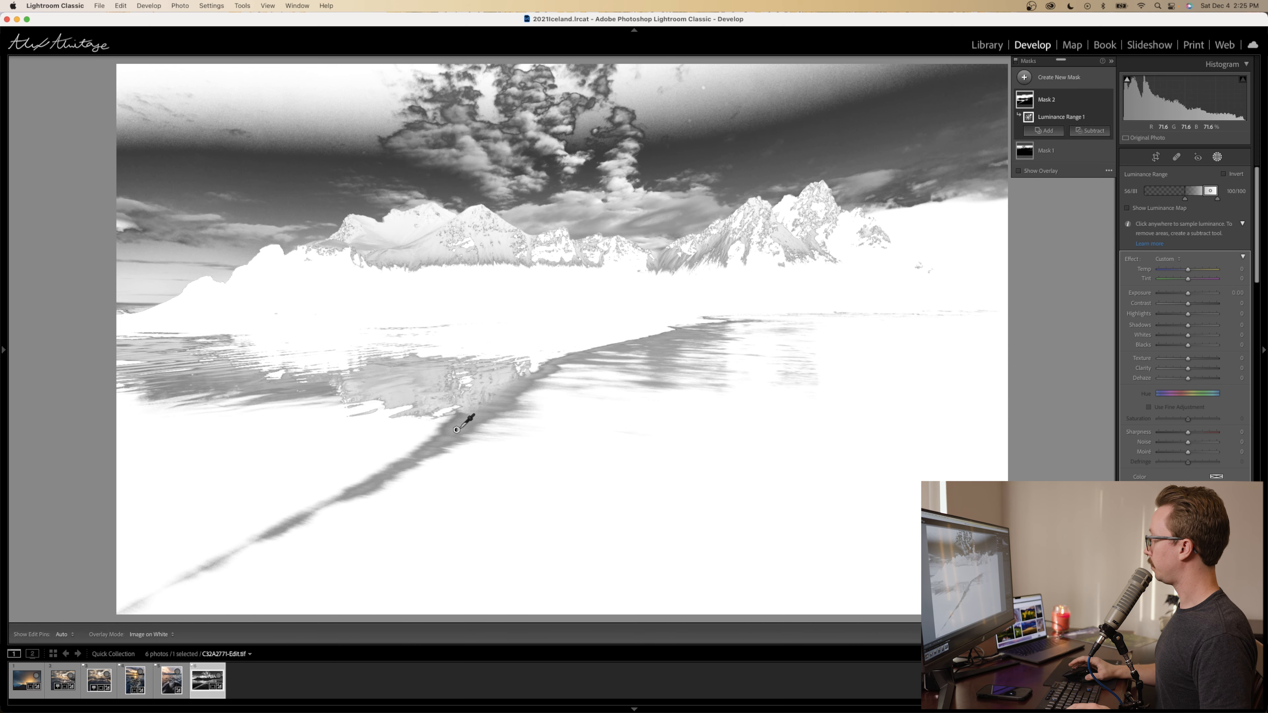
- Intersect the luminance range mask with a linear gradient that limits it to the water below the shoreline
key("alt")
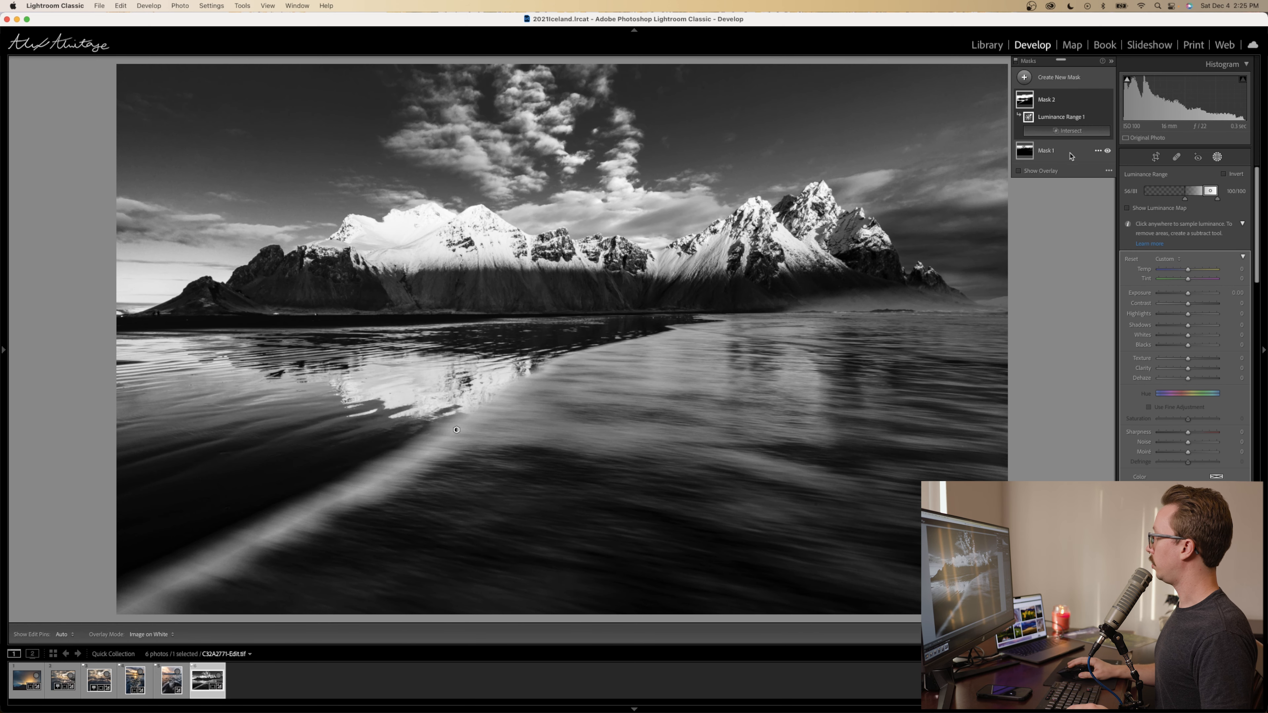
left_click(1068, 131)
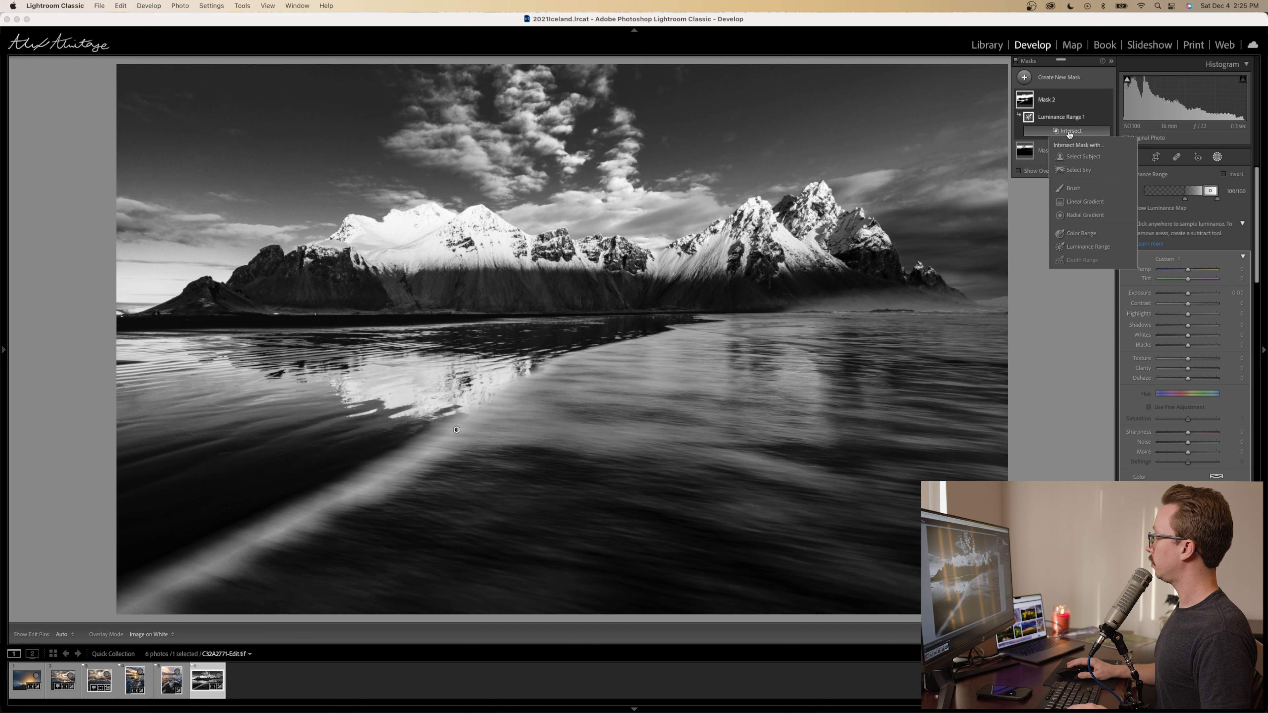
left_click(1092, 204)
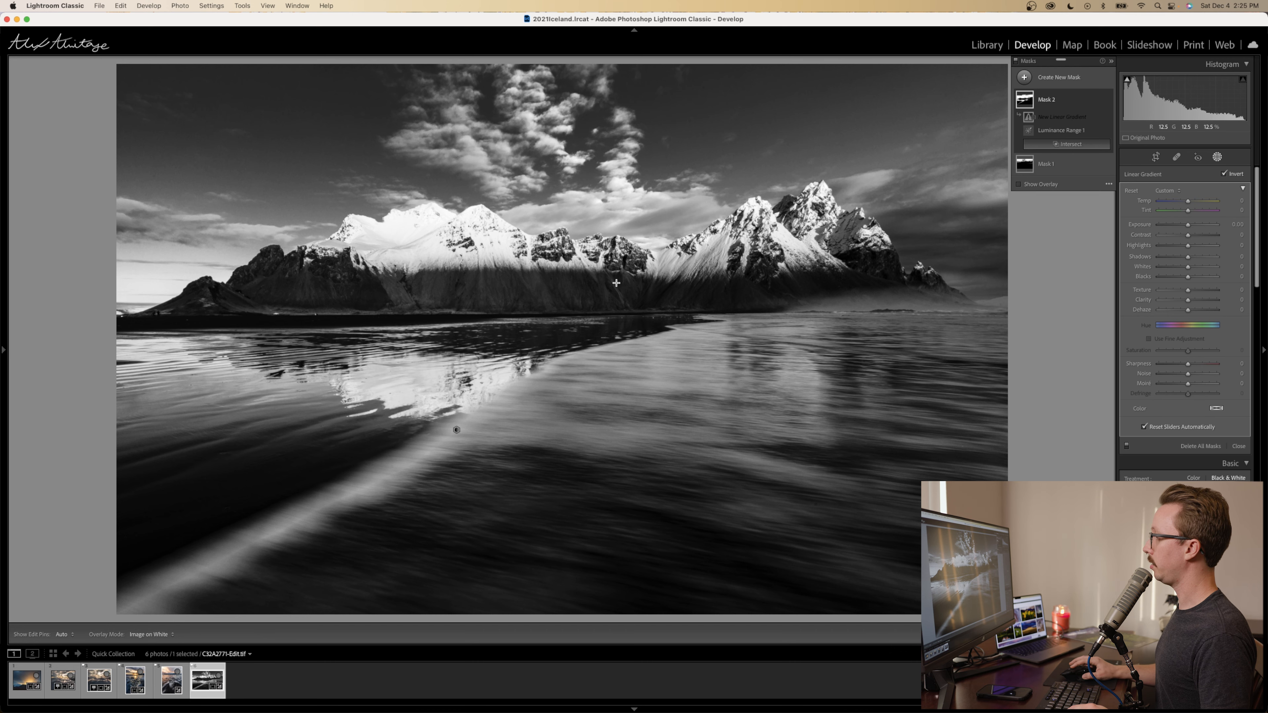
mouse_move(575, 318)
left_mouse_down()
mouse_move(573, 283)
mouse_move(574, 313)
left_mouse_up()
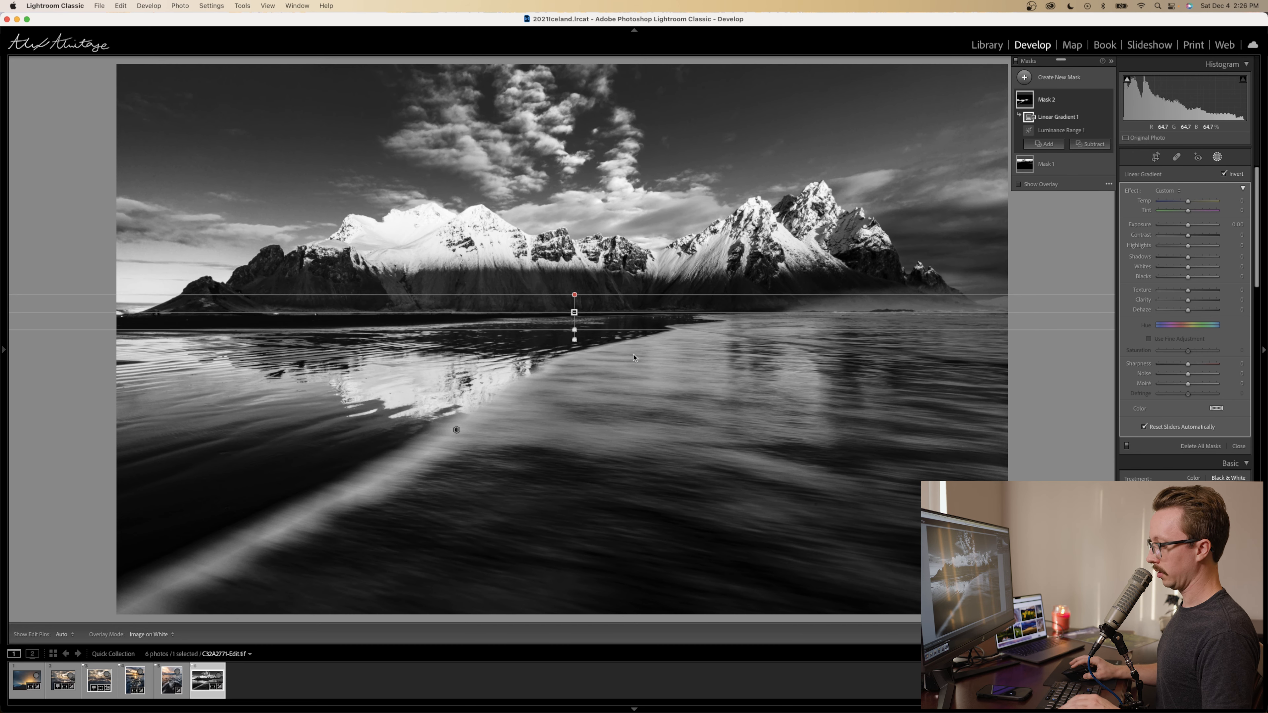
- Check the water mask's overlay and brighten its reflections and wave line with whites 37 and exposure 0.09
key("o")
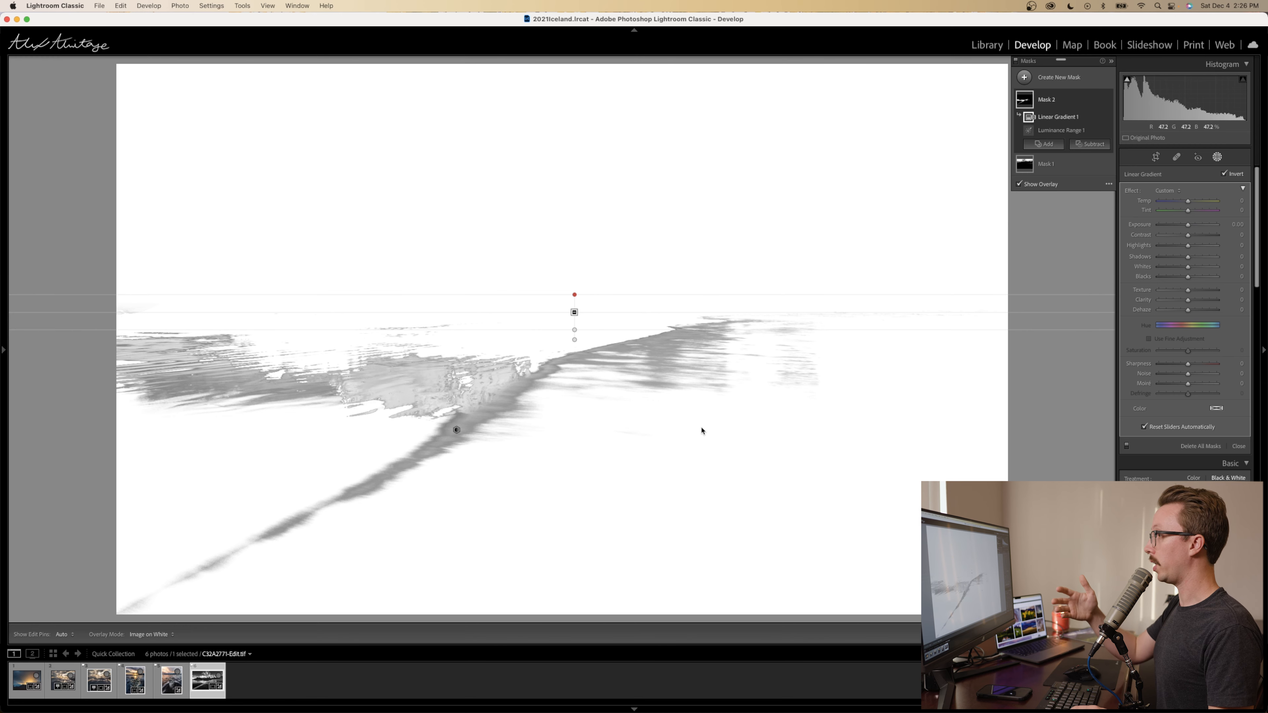
key("o")
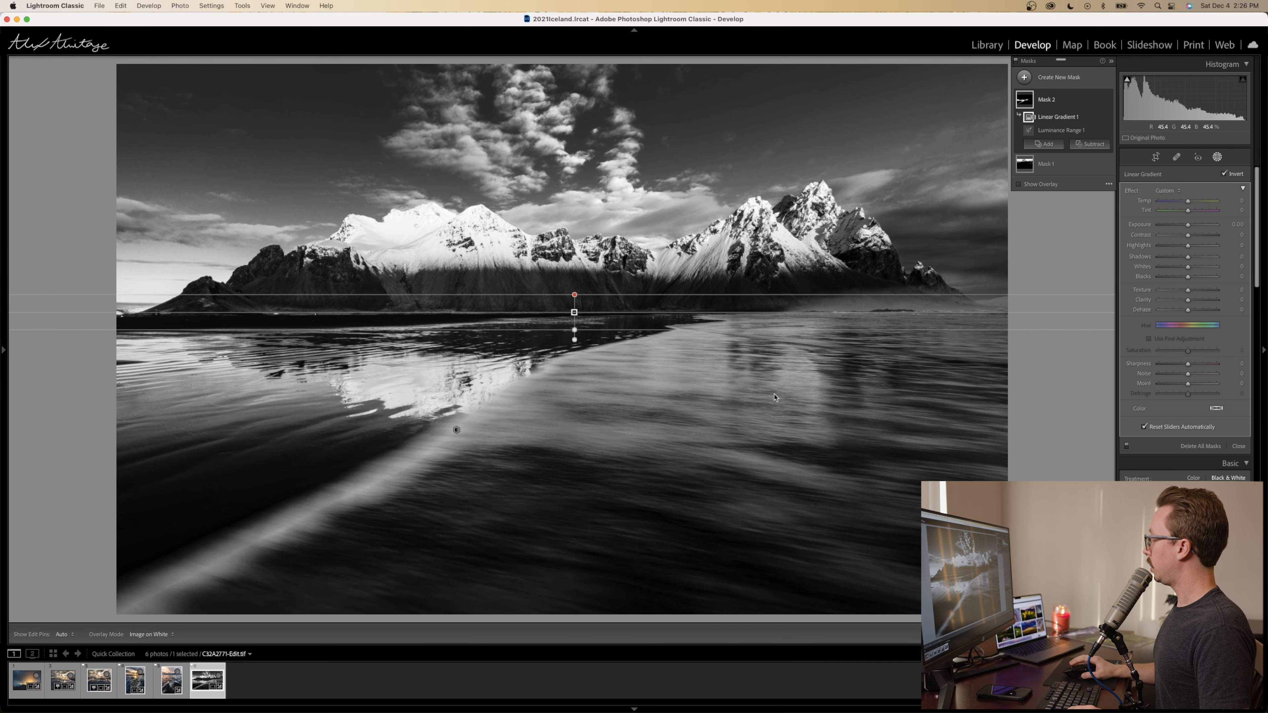
left_click_drag(1188, 266, 1203, 270)
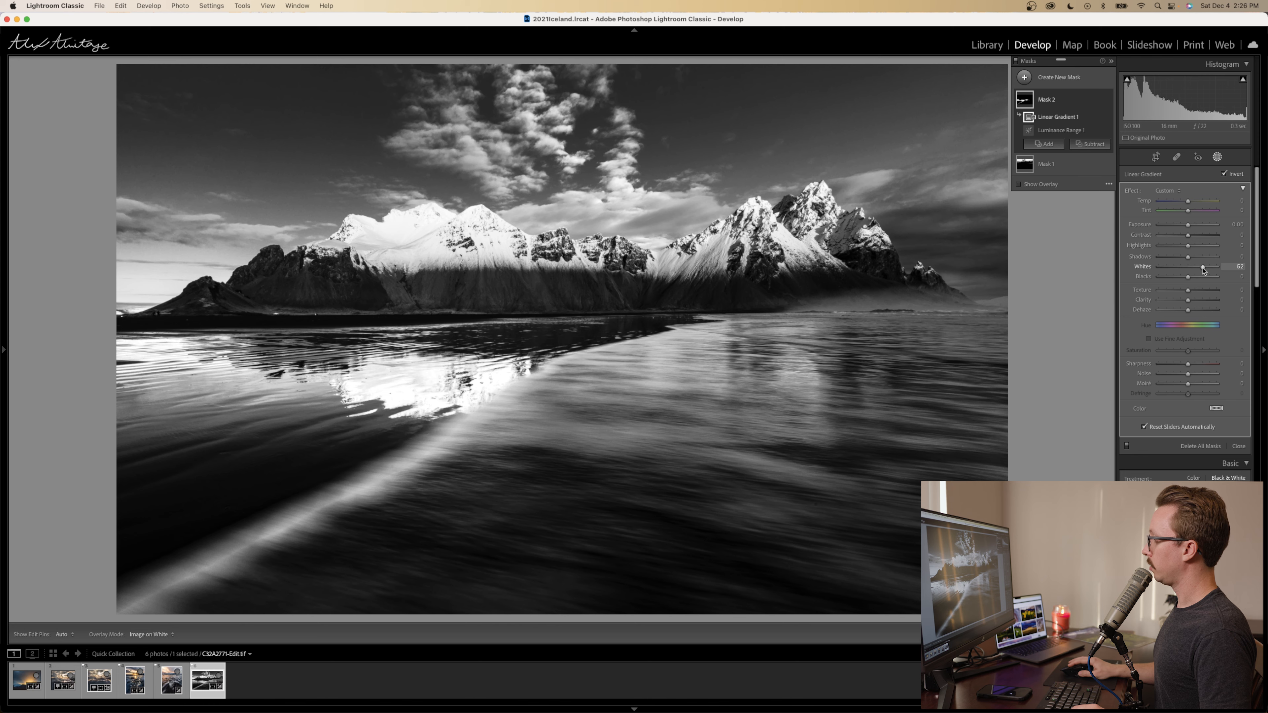
left_click_drag(1188, 225, 1188, 226)
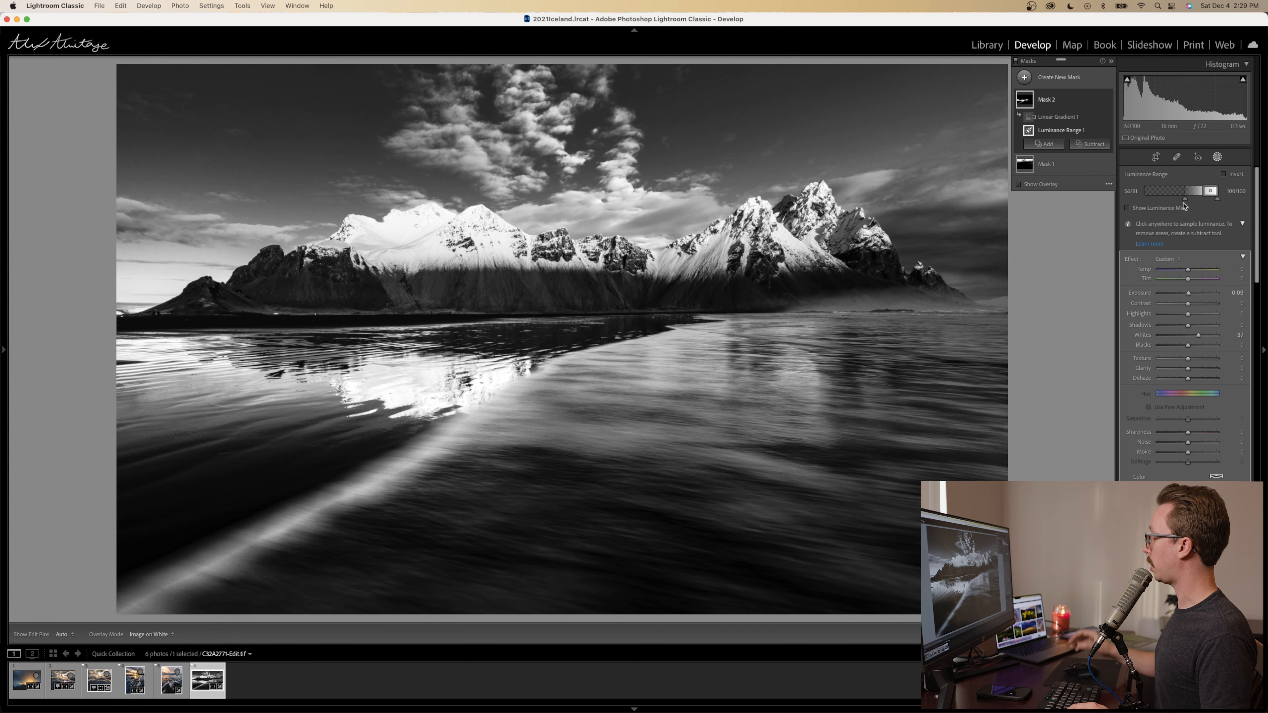
- Refine the water mask's luminance range with the overlay, setting its lower limit to 78 and feathering it down to 48
left_click_drag(1202, 194, 1123, 196)
key("o")
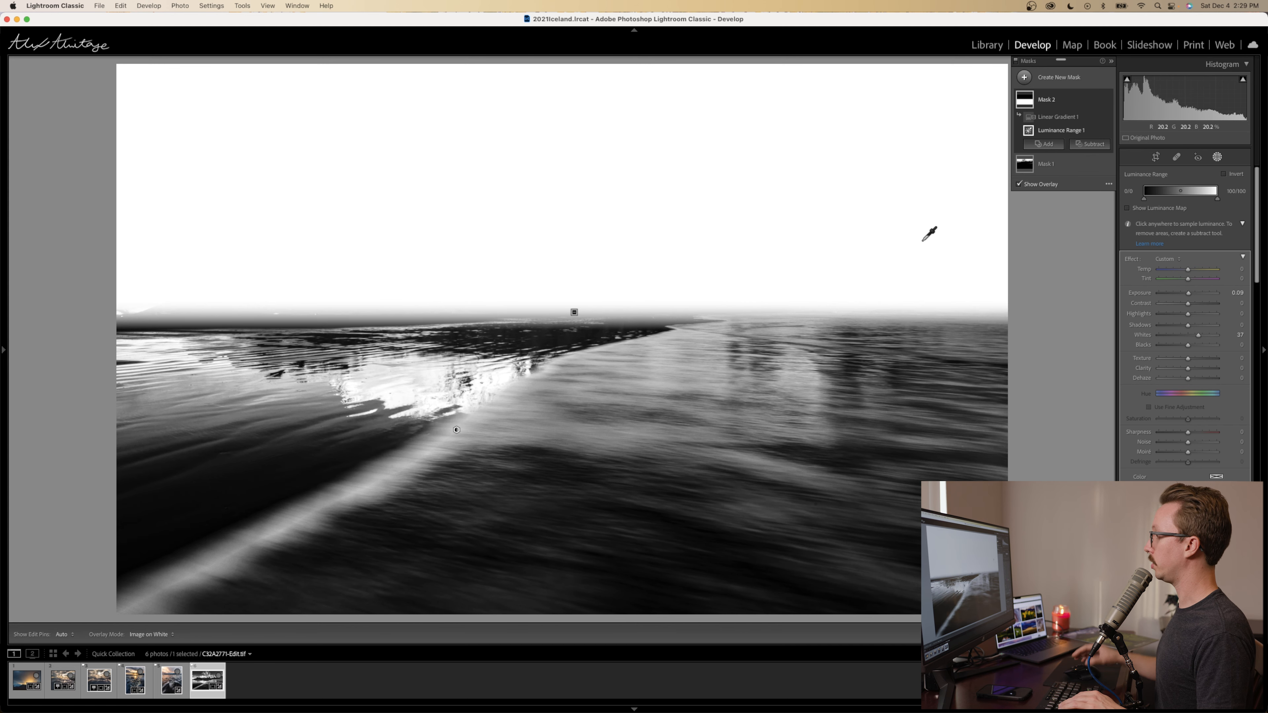
left_click_drag(1144, 199, 1203, 200)
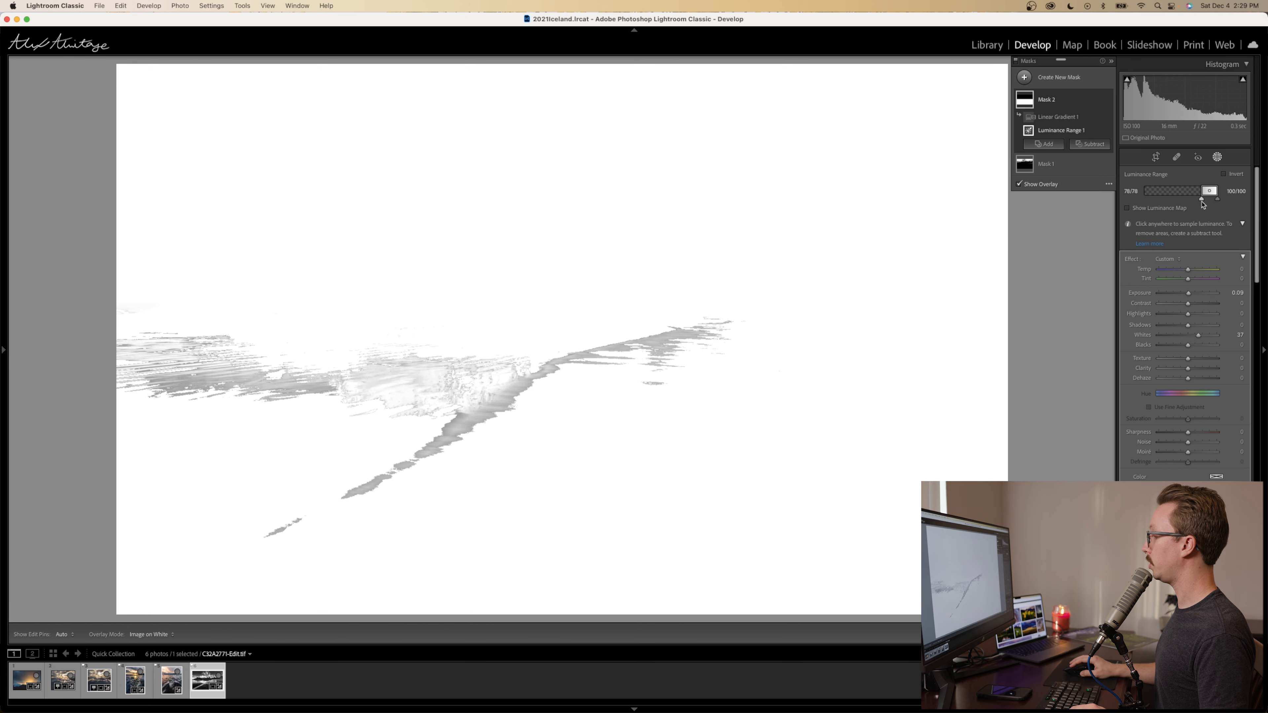
key("o")
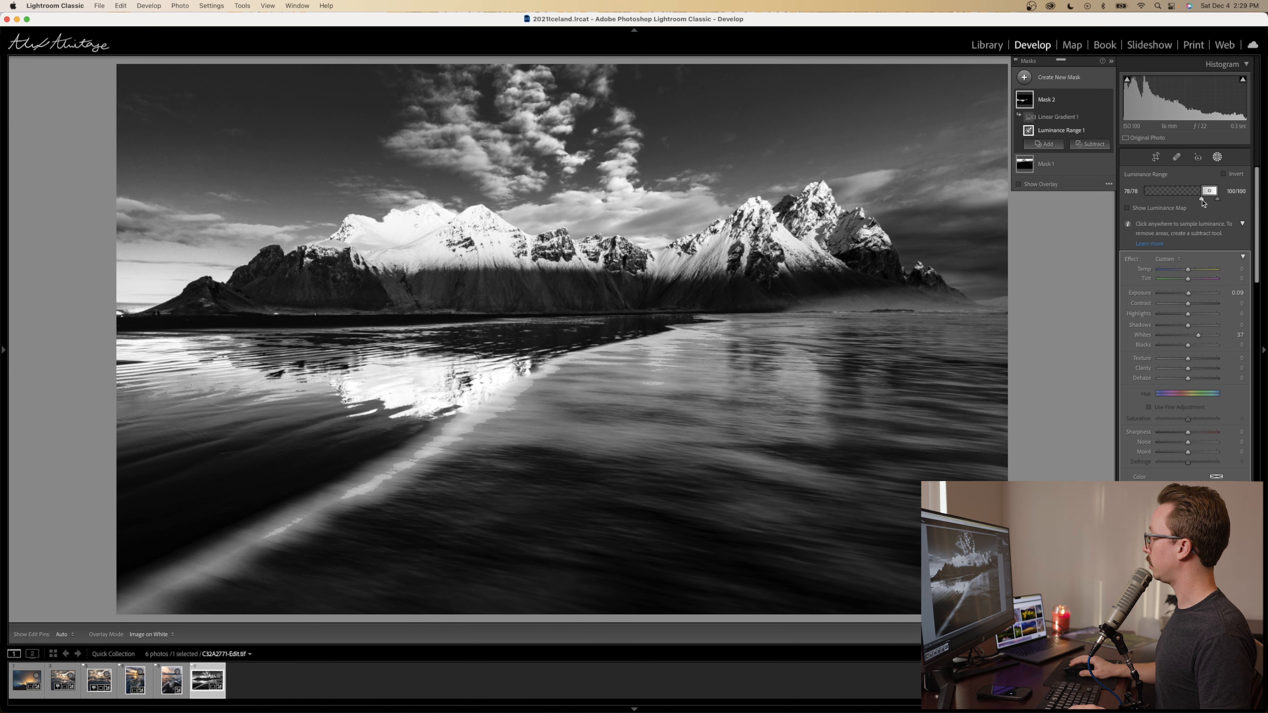
left_click_drag(1199, 203, 1190, 203)
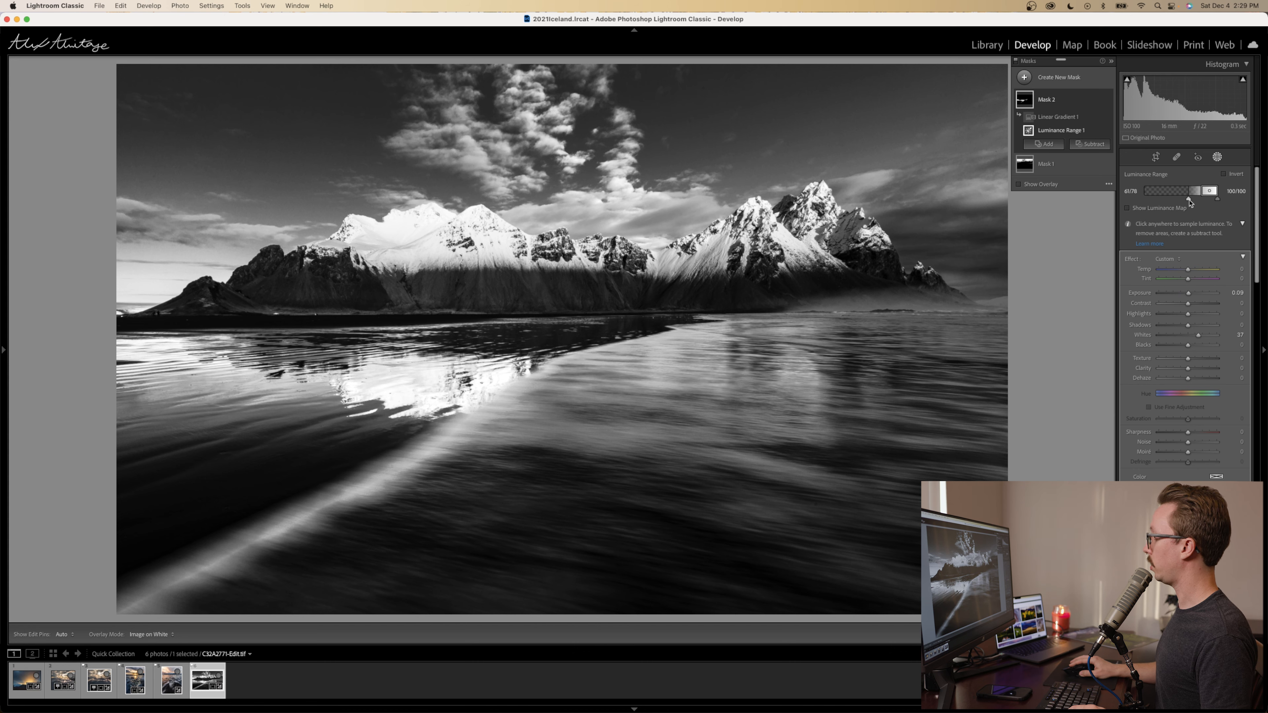
left_click_drag(1188, 201, 1181, 201)
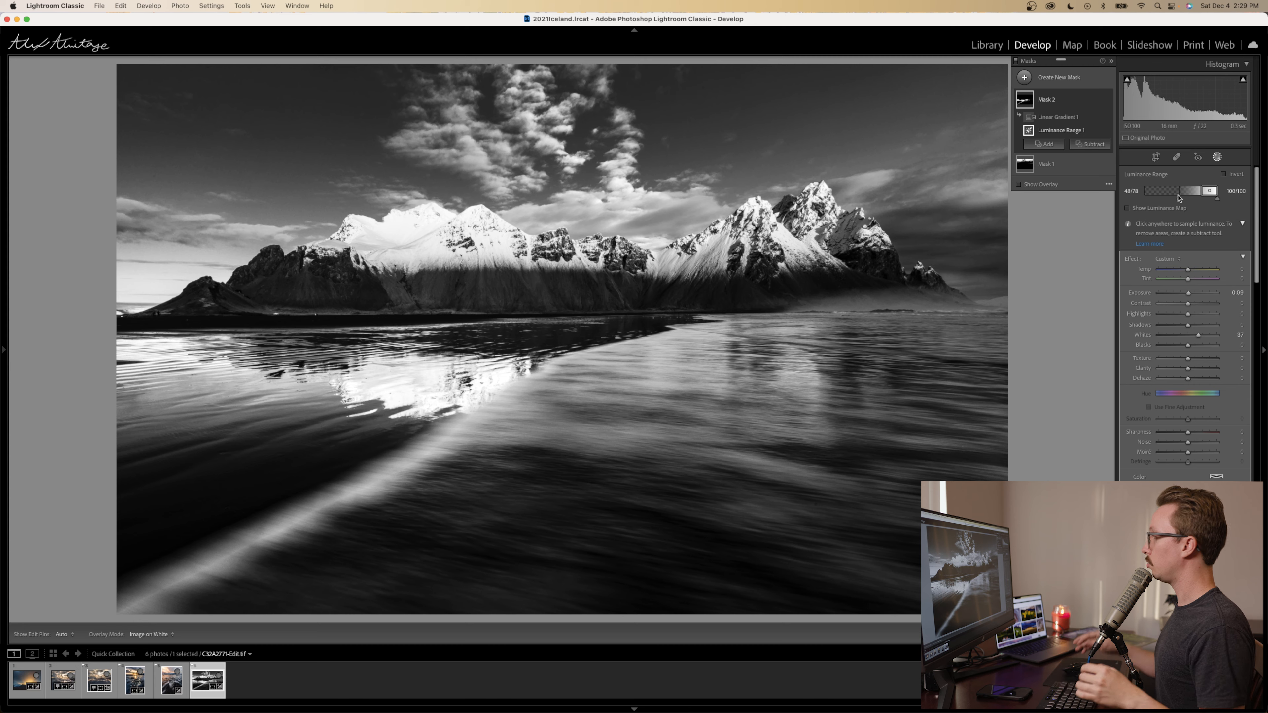
- Examine the water mask's luminance range with the luminance map and the mask overlay
left_click(1163, 209)
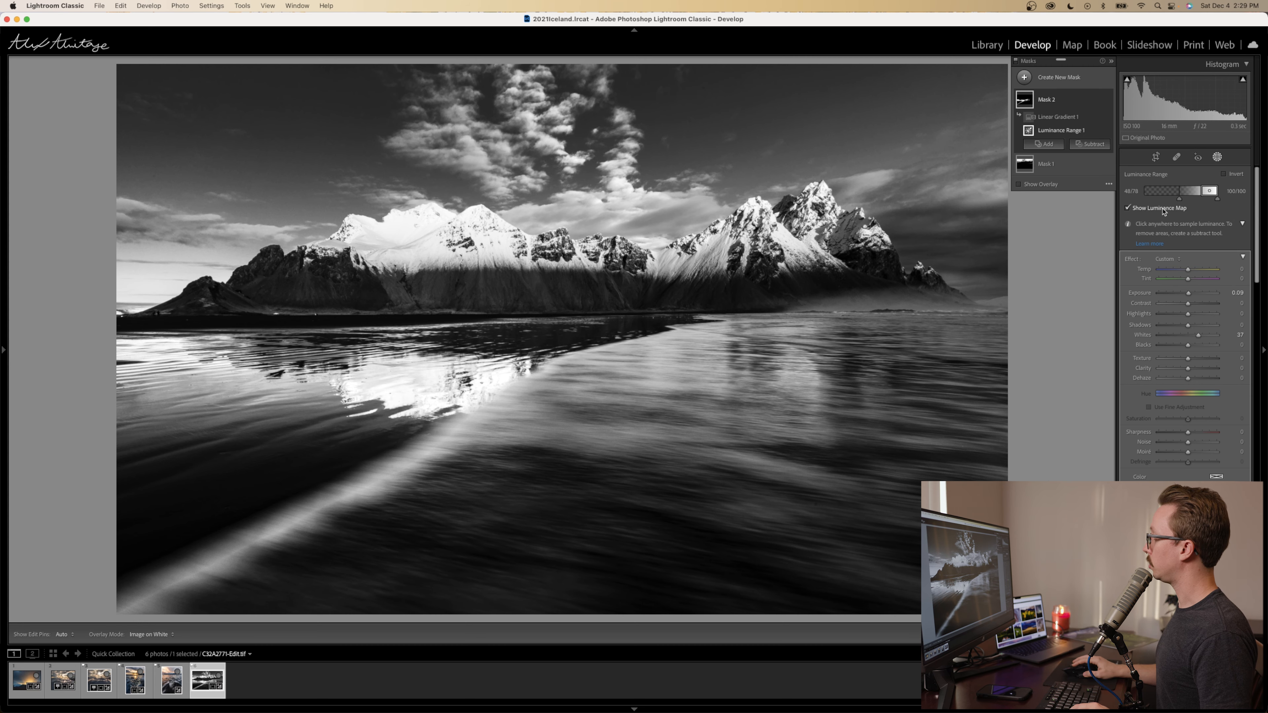
left_click(1163, 209)
left_click(1163, 208)
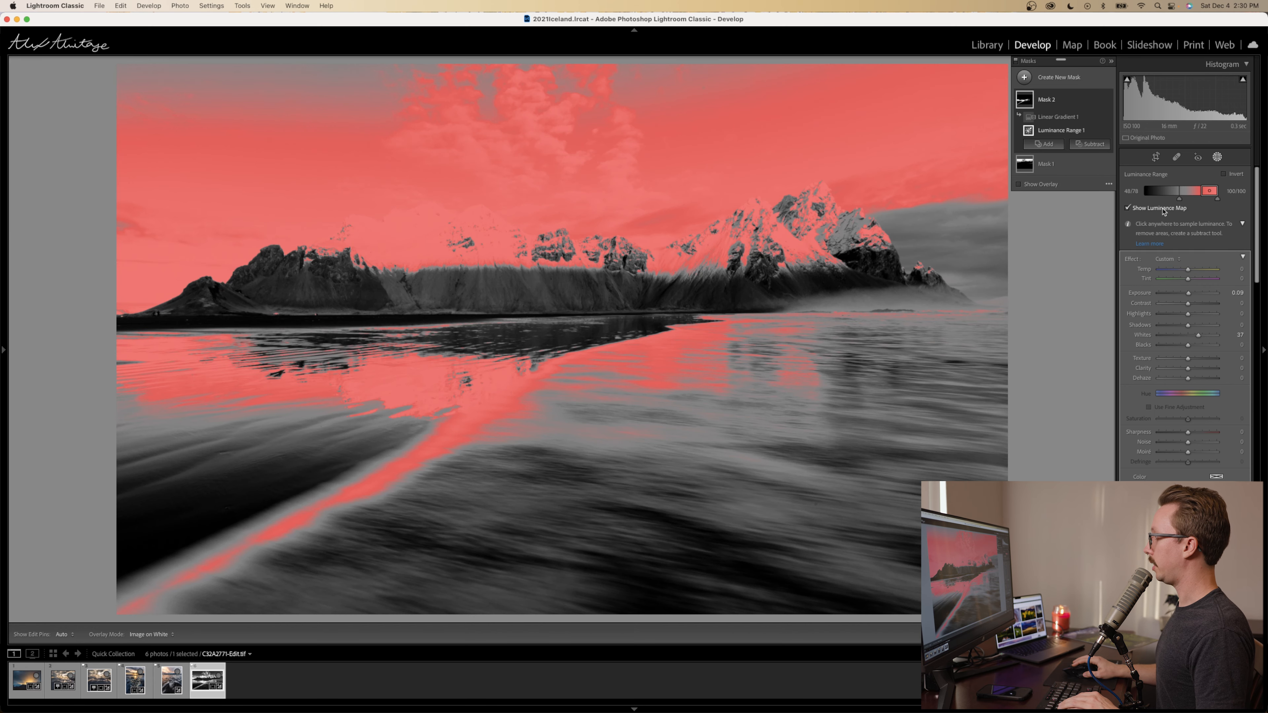
left_click(1163, 209)
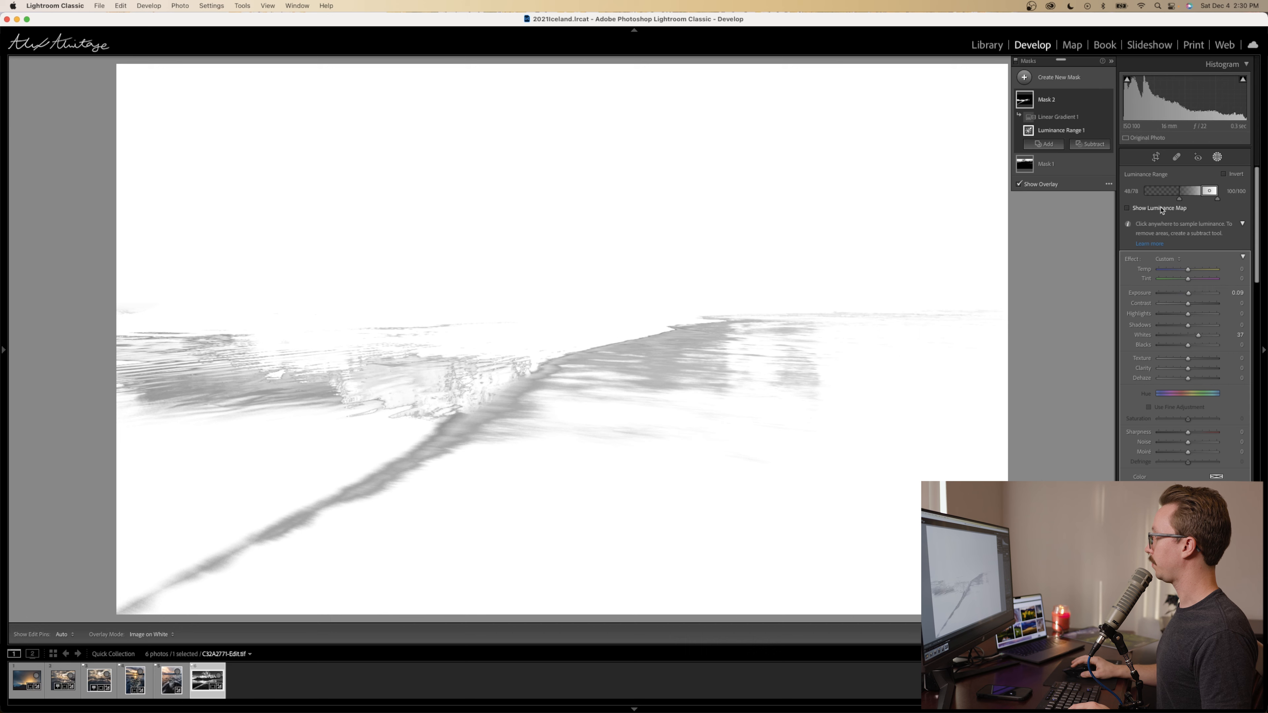
key("o")
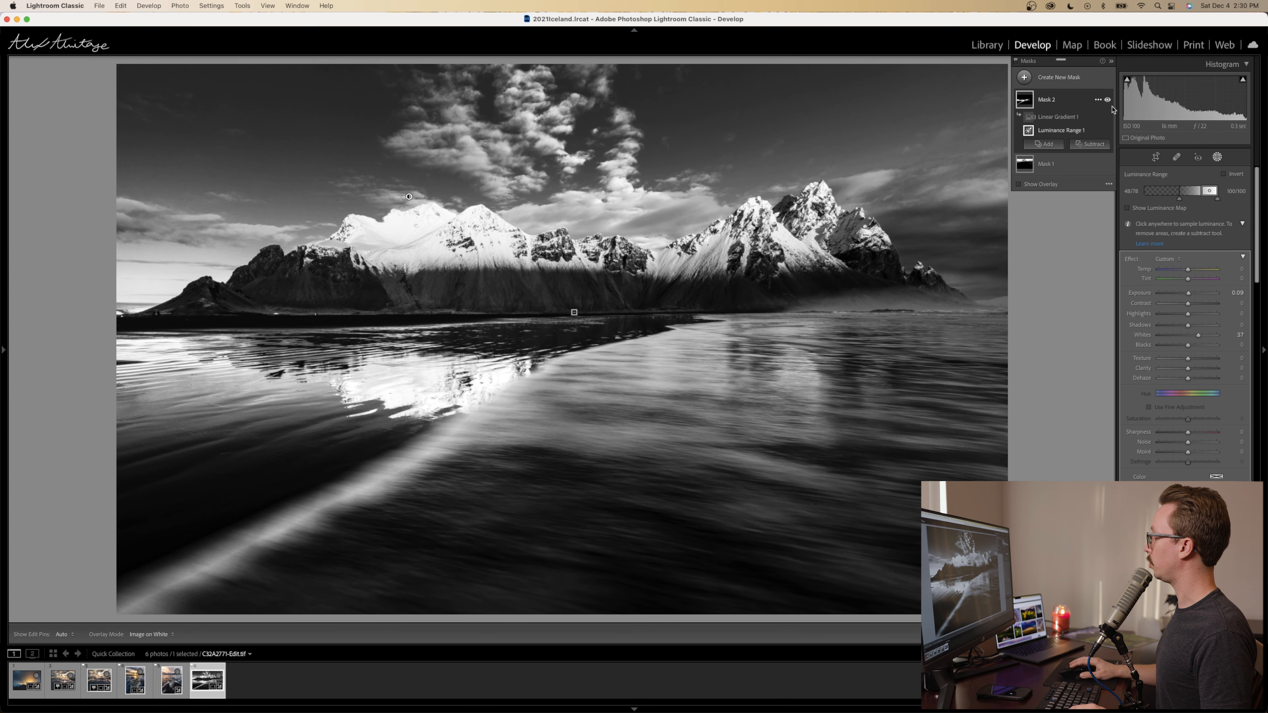
- Compare the photo with and without the water mask and set the mask's exposure to 0.14
left_click(1107, 100)
left_click(1107, 100)
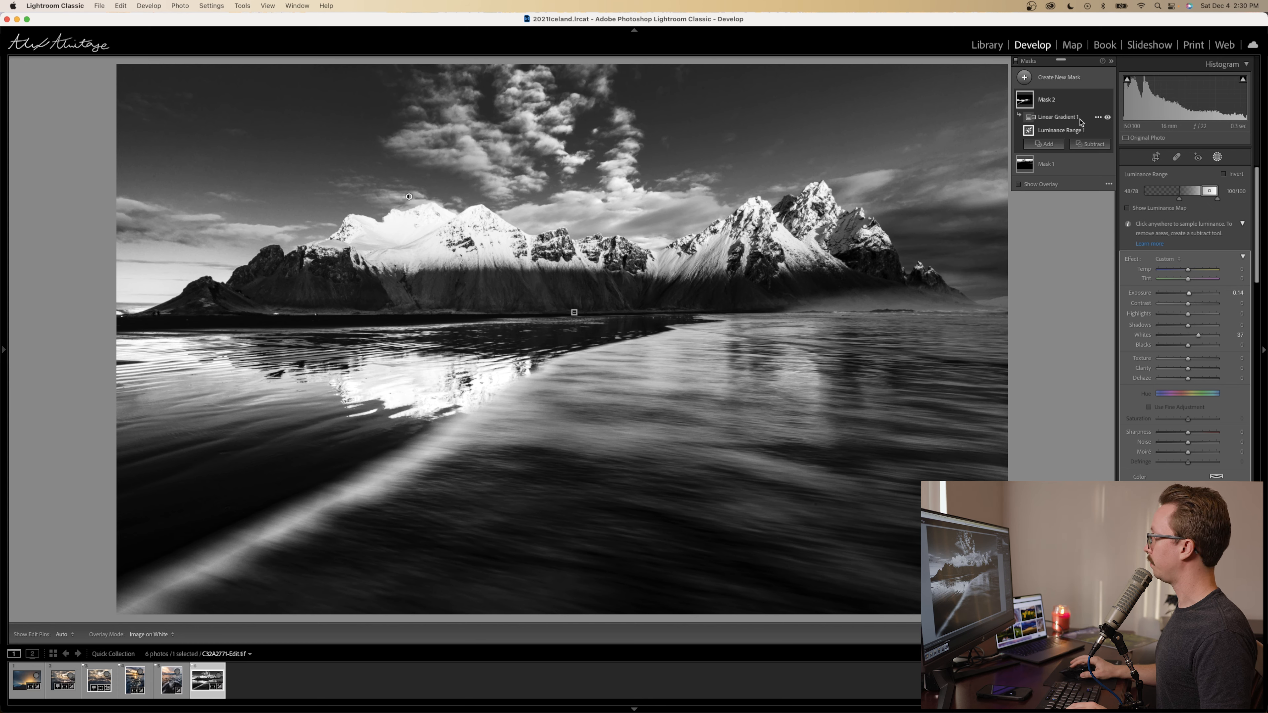
left_click(1056, 104)
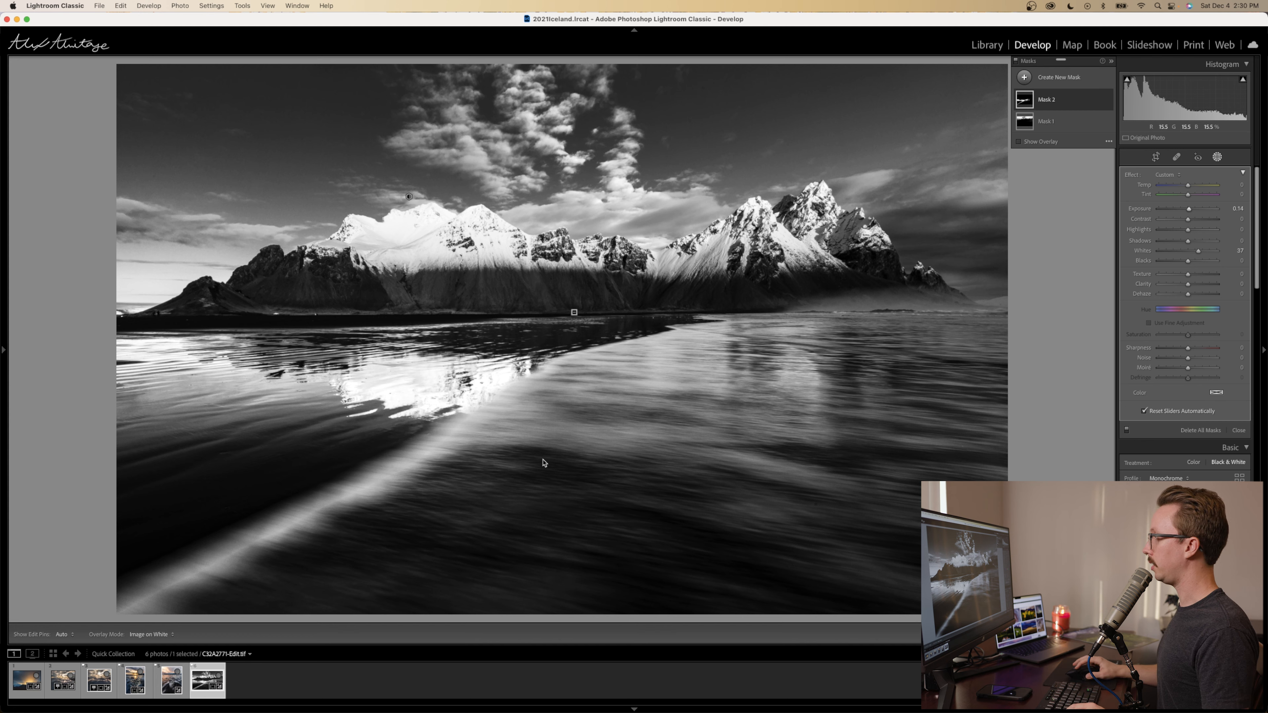
left_click(1053, 104)
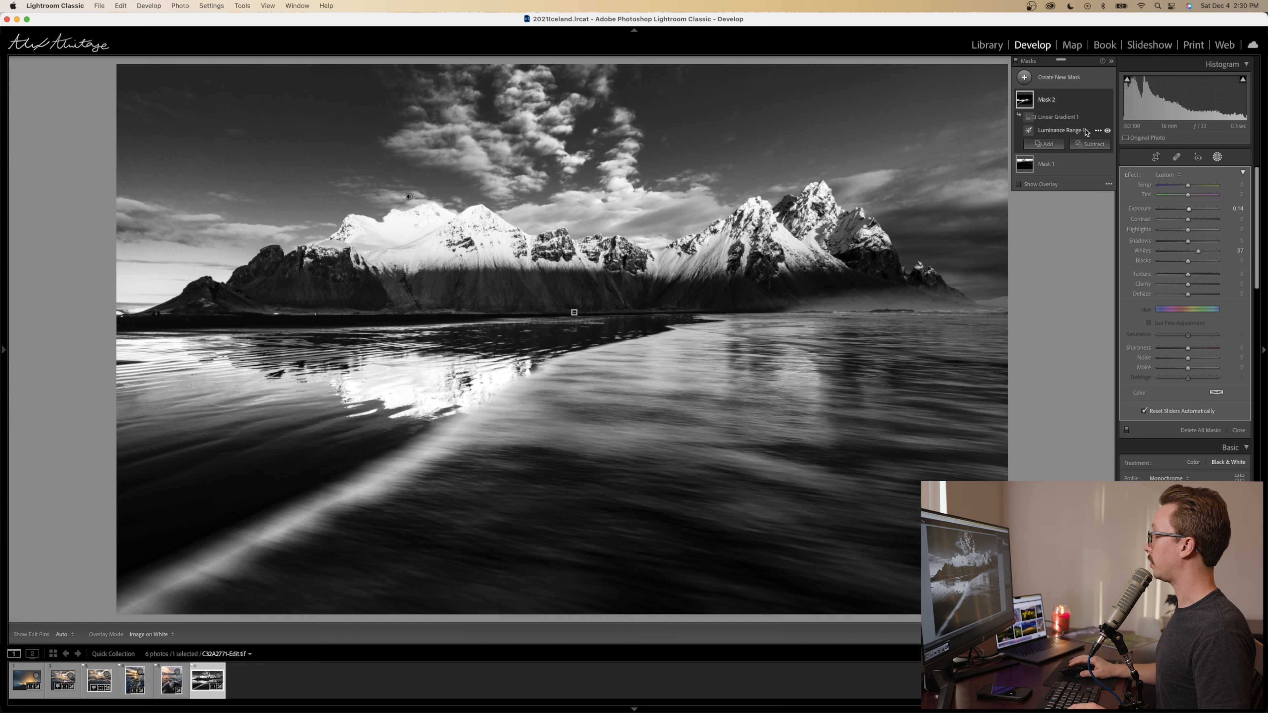
- Subtract the mountain reflection left of the wave line from the water mask with a size 9 brush
left_click(1093, 145)
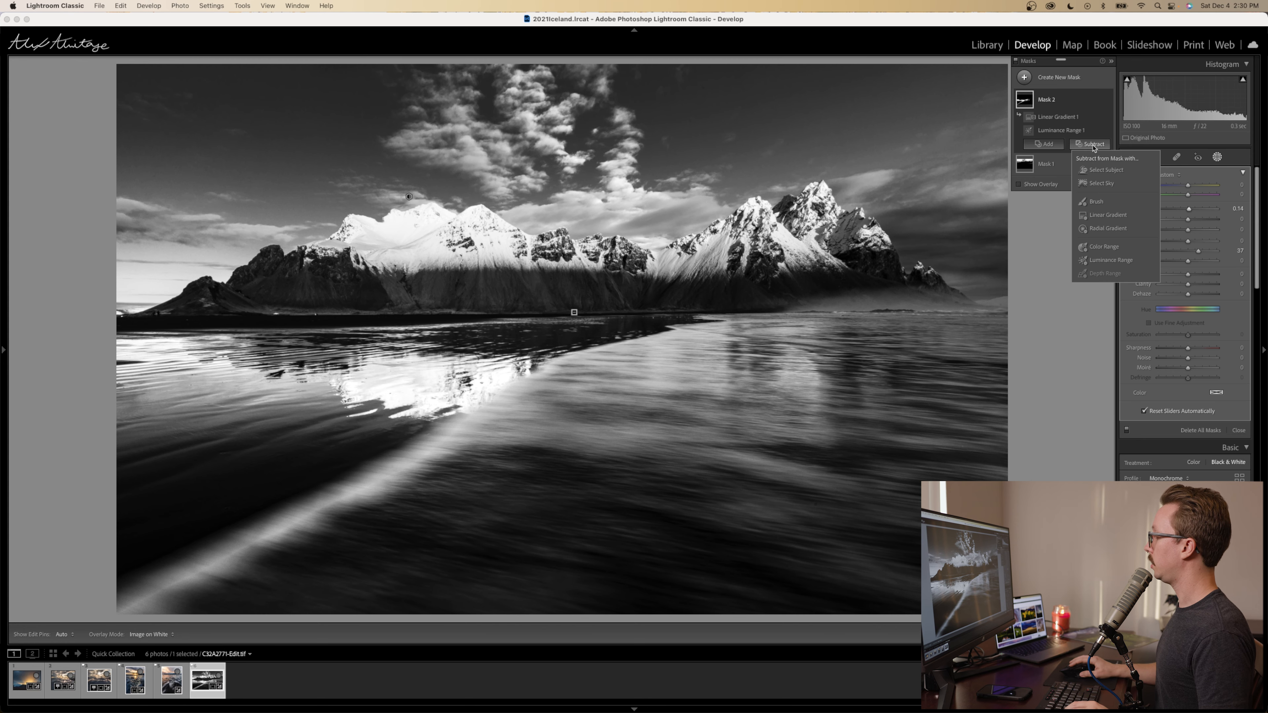
left_click(1096, 203)
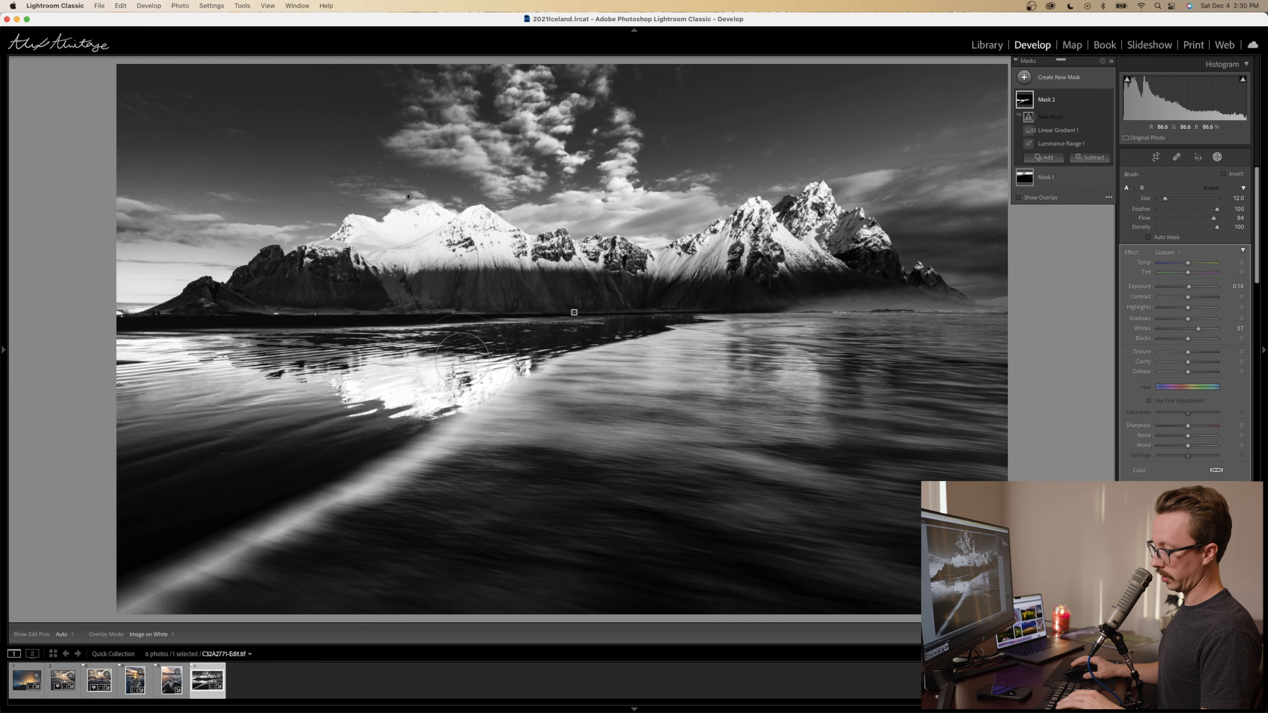
key("bracketleft")
key("bracketleft")
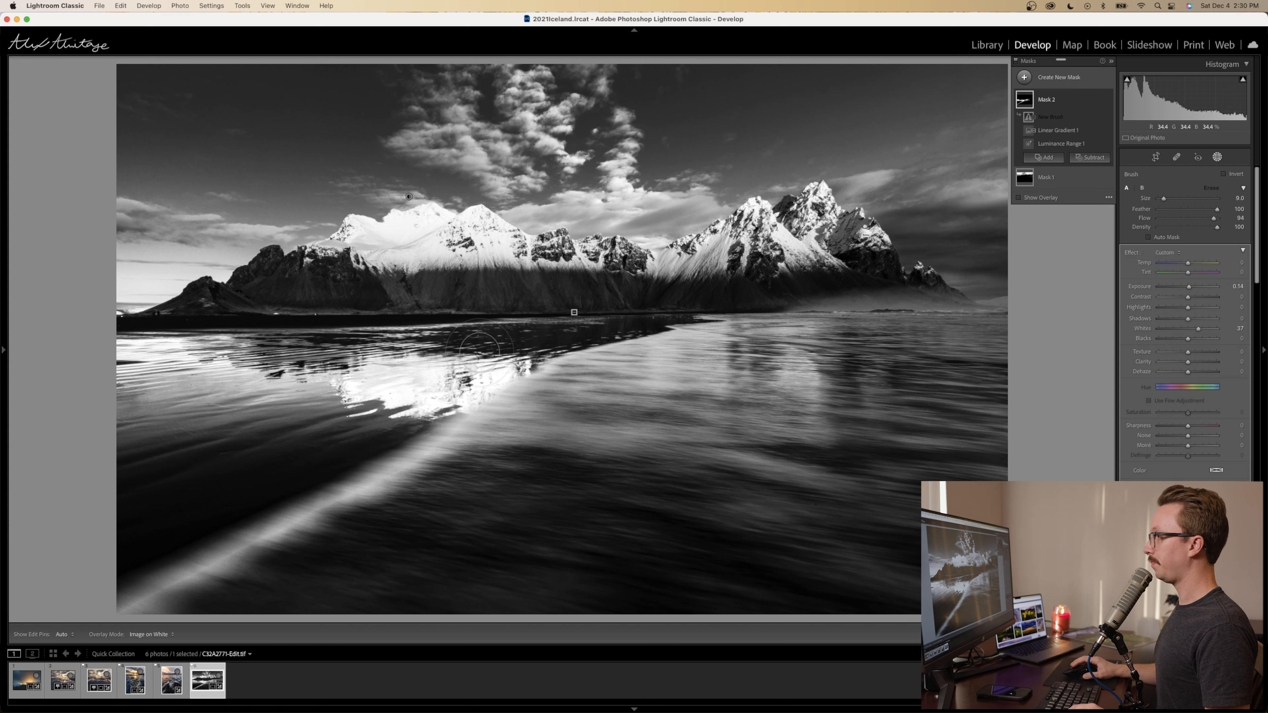
key("h")
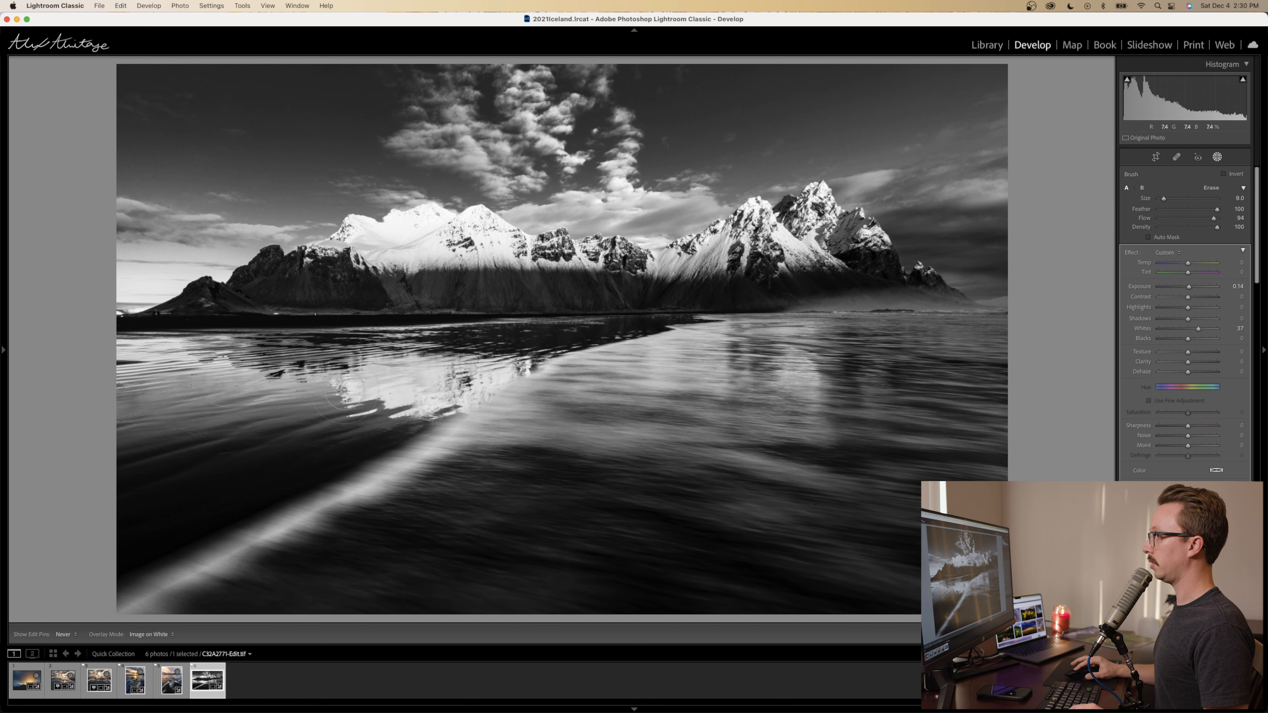
key("h")
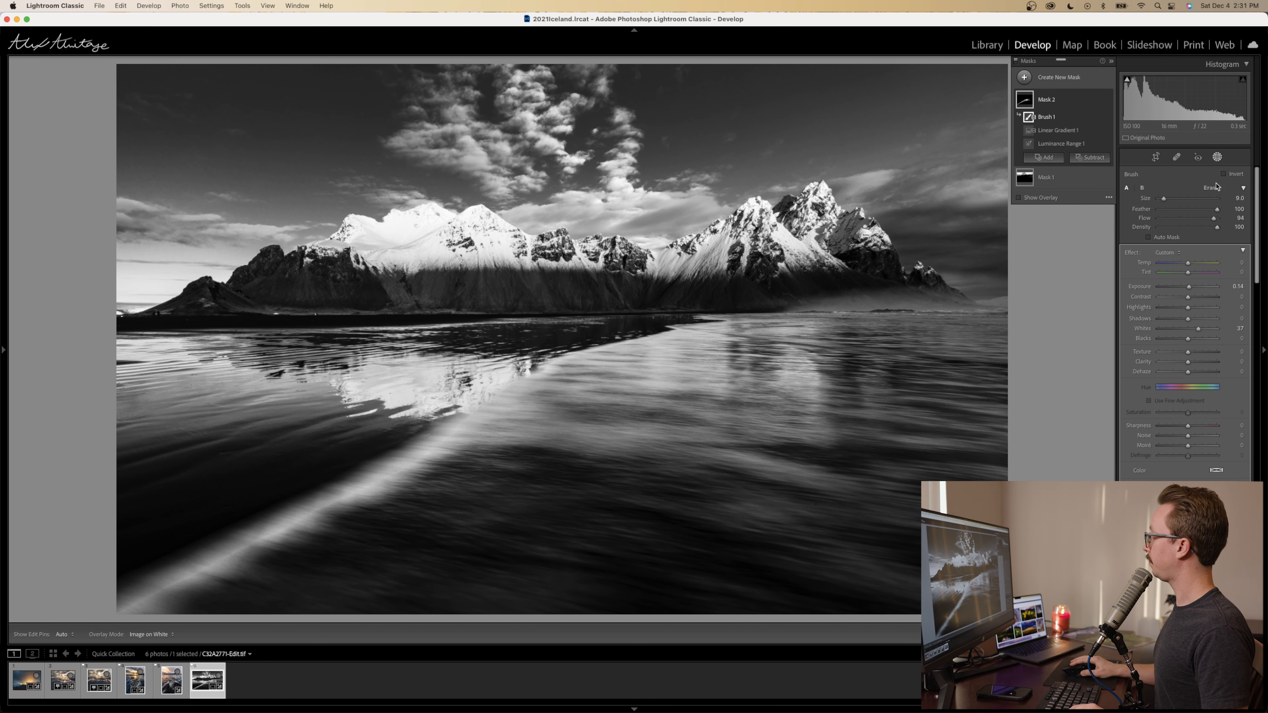
- Erase the subtracting brush along the wave line with feather 43, using the overlay to restore the line in the mask
left_click(1213, 189)
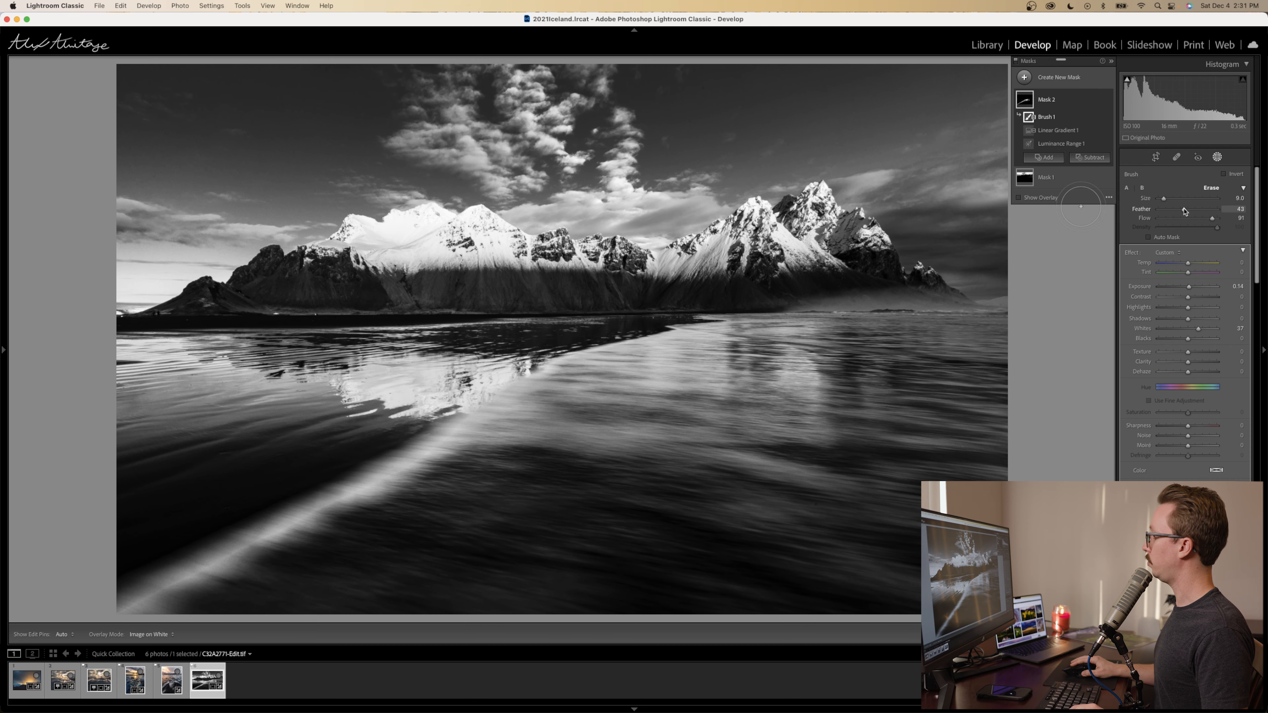
key("o")
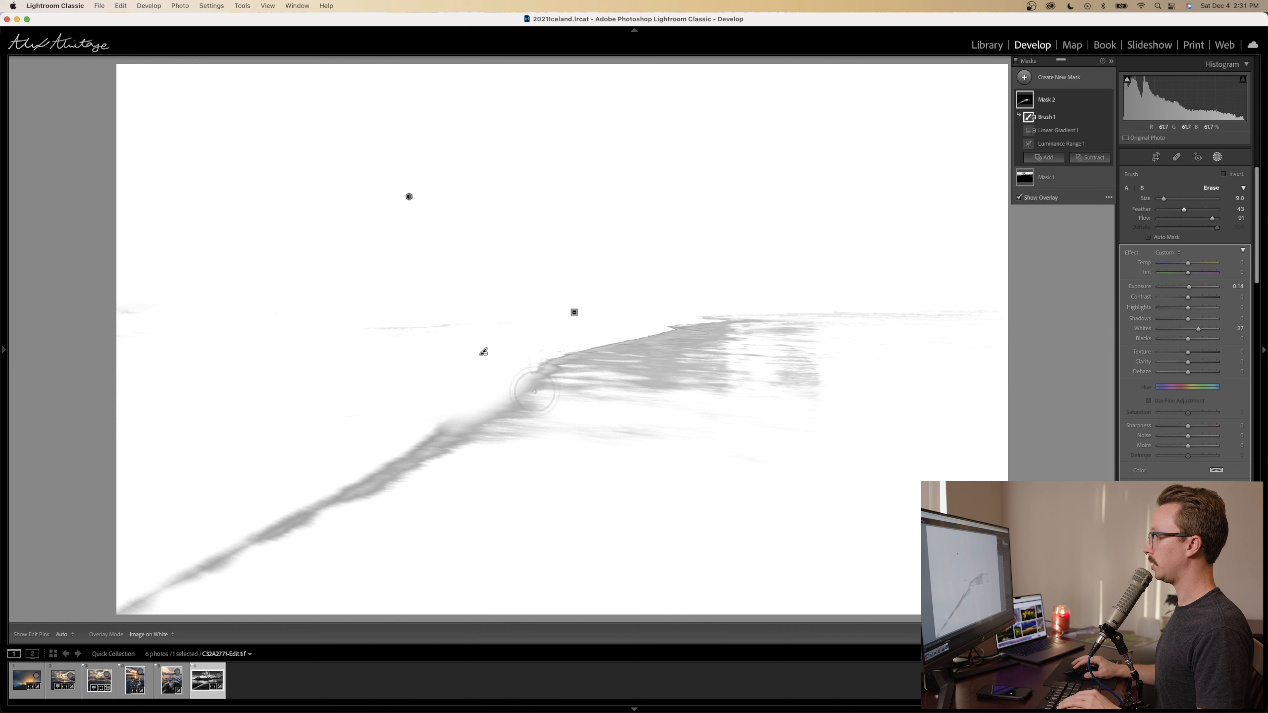
key("h")
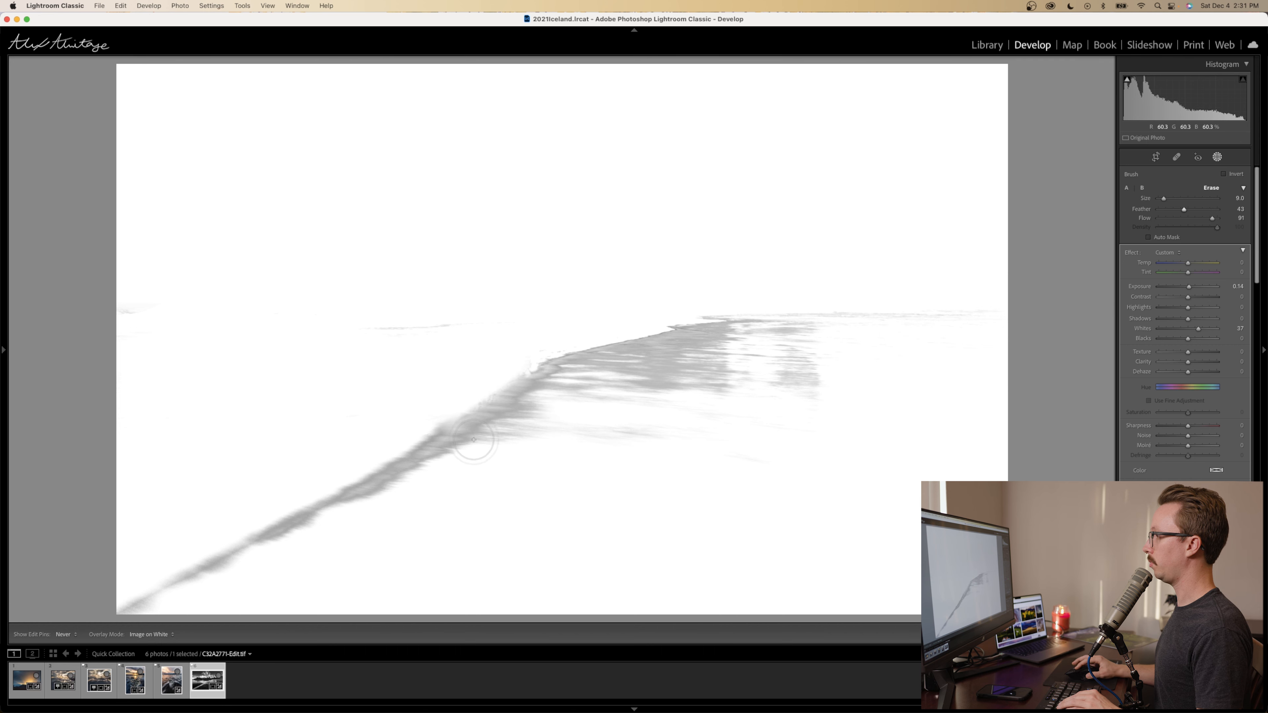
key("h")
key("o")
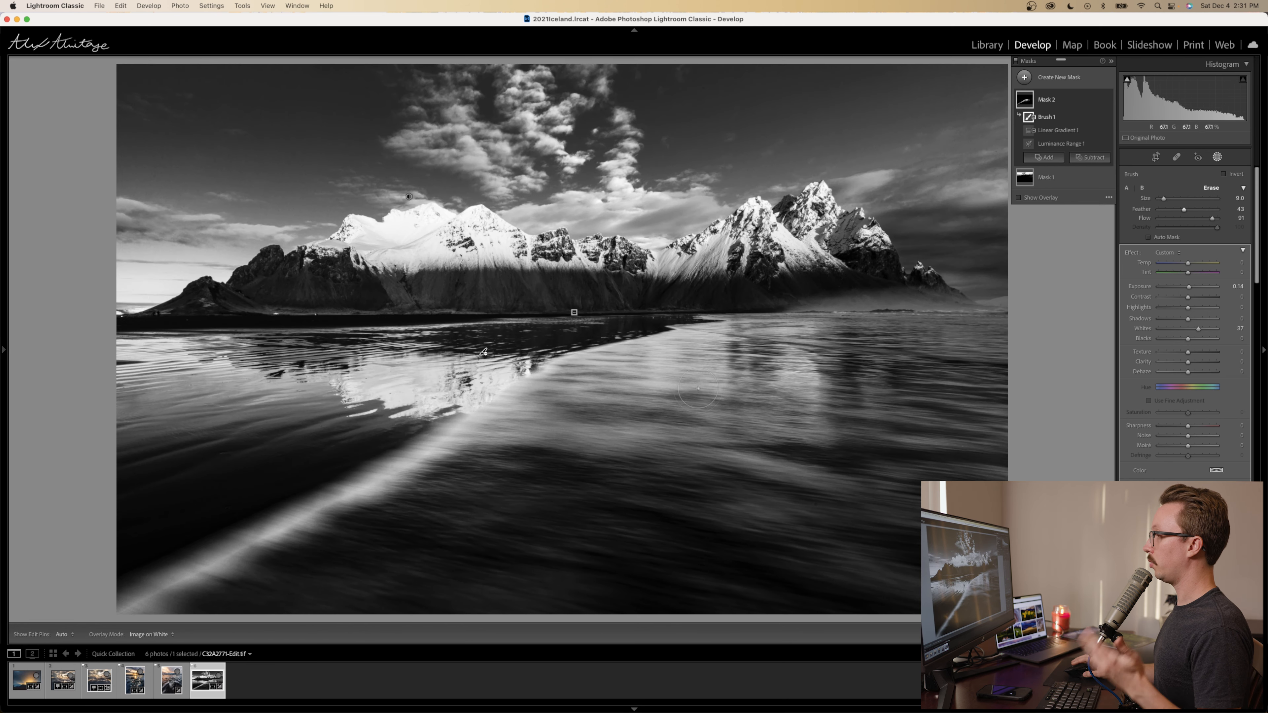
key("o")
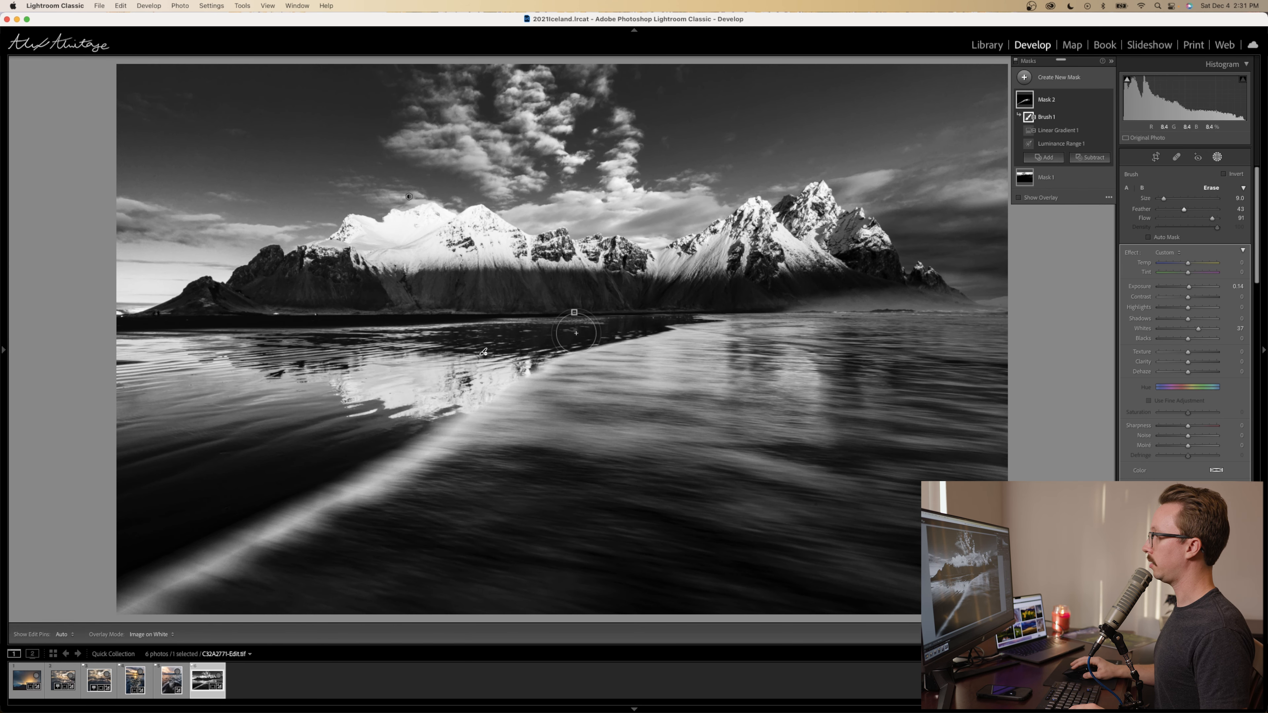
- Examine the coverage of the sky and water masks and compare the photo with and without the water mask
mouse_move(576, 316)
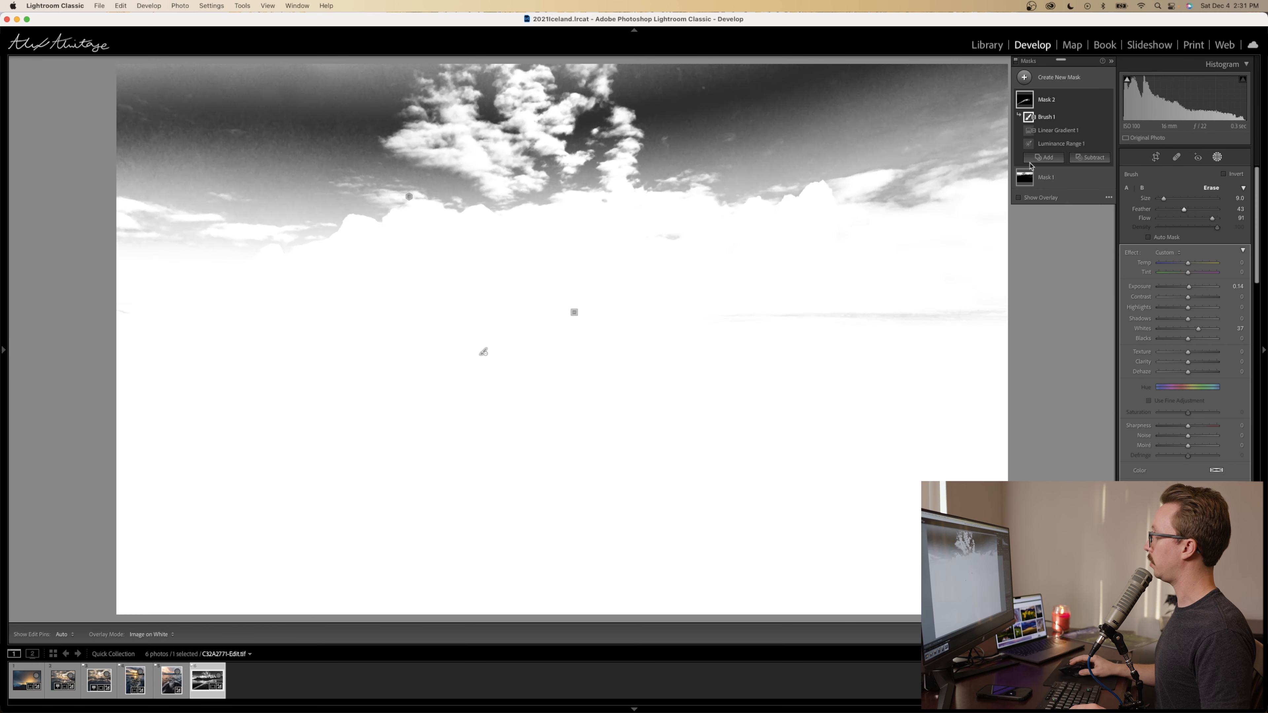
mouse_move(1025, 104)
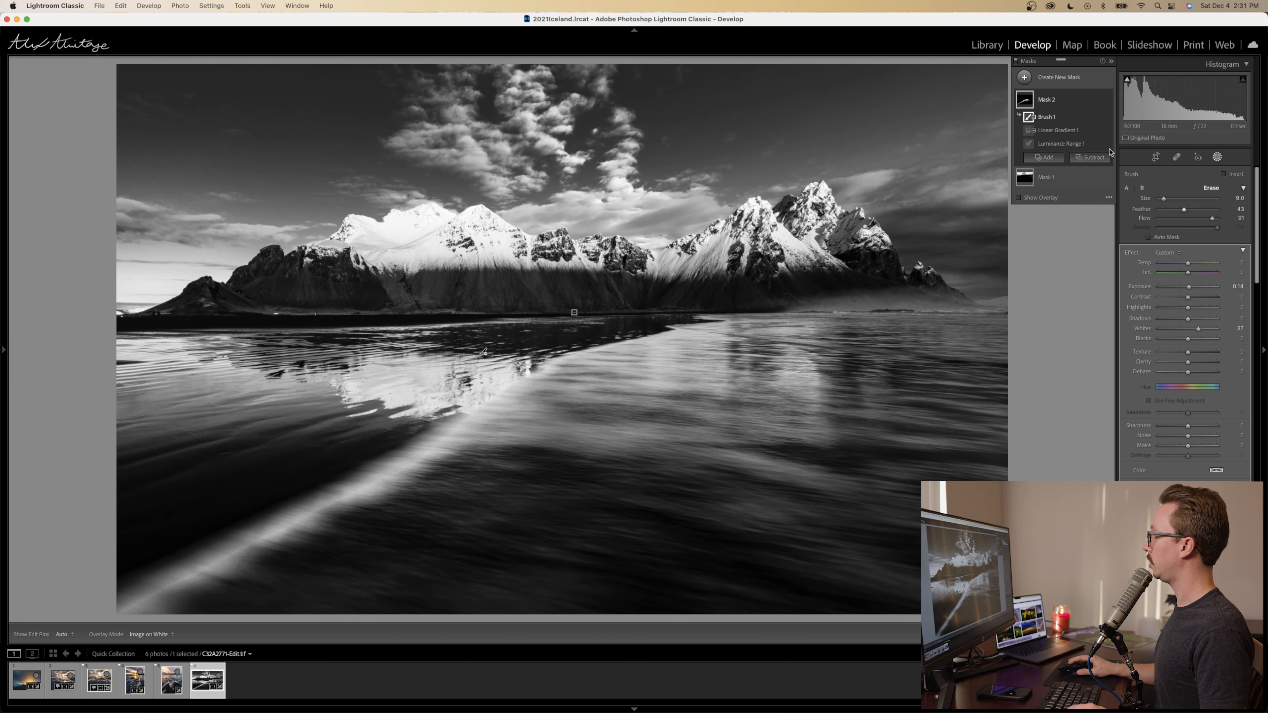
left_click(1108, 99)
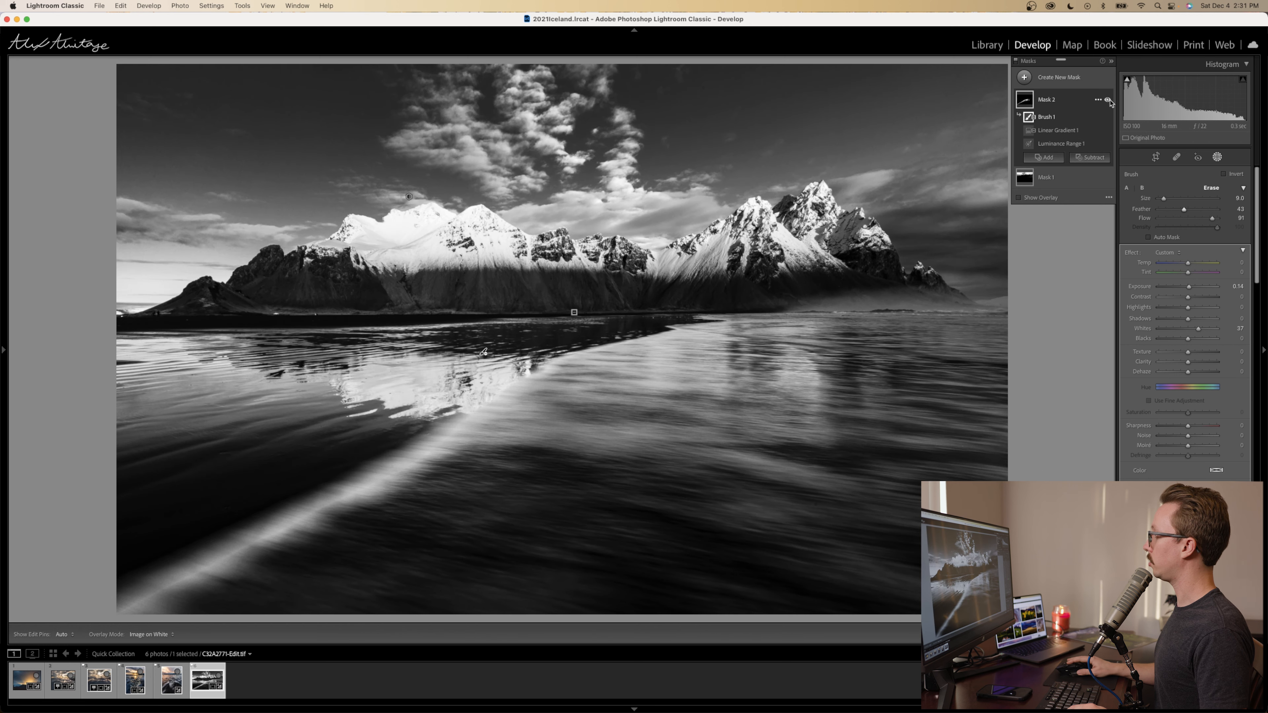
left_click(1108, 100)
left_click(1109, 100)
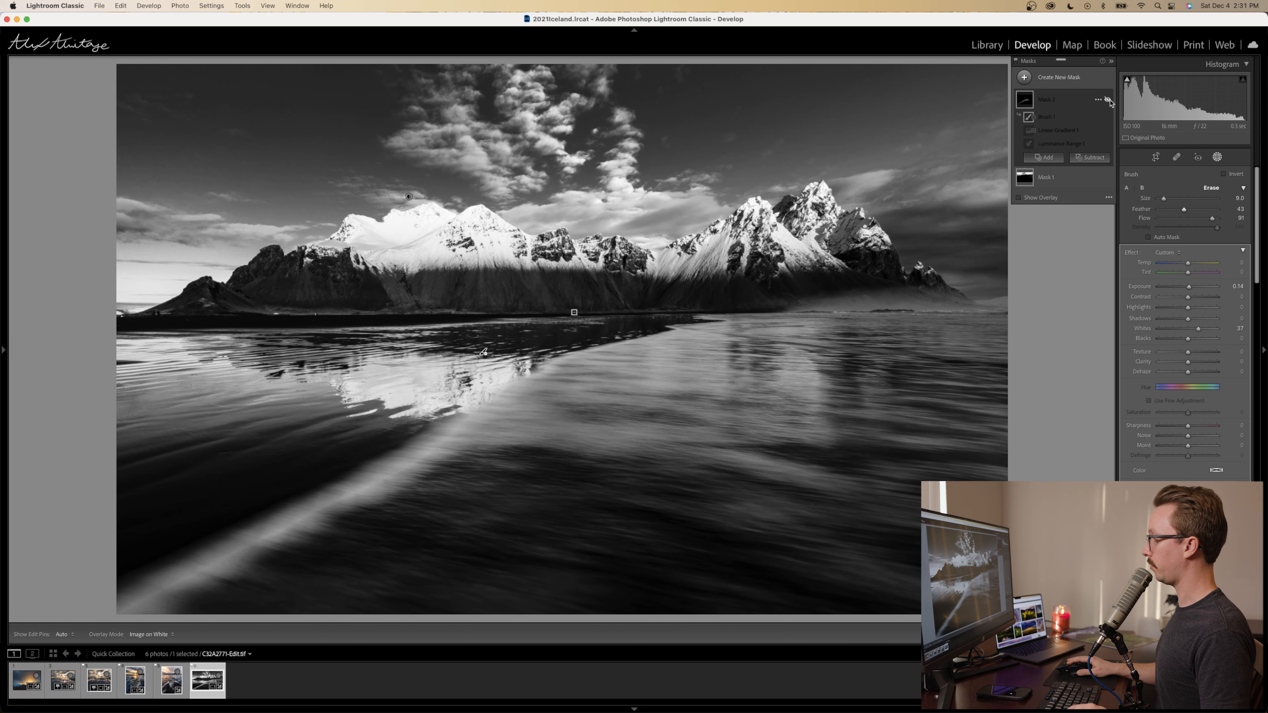
left_click(1108, 100)
left_click(1108, 100)
left_click(1107, 100)
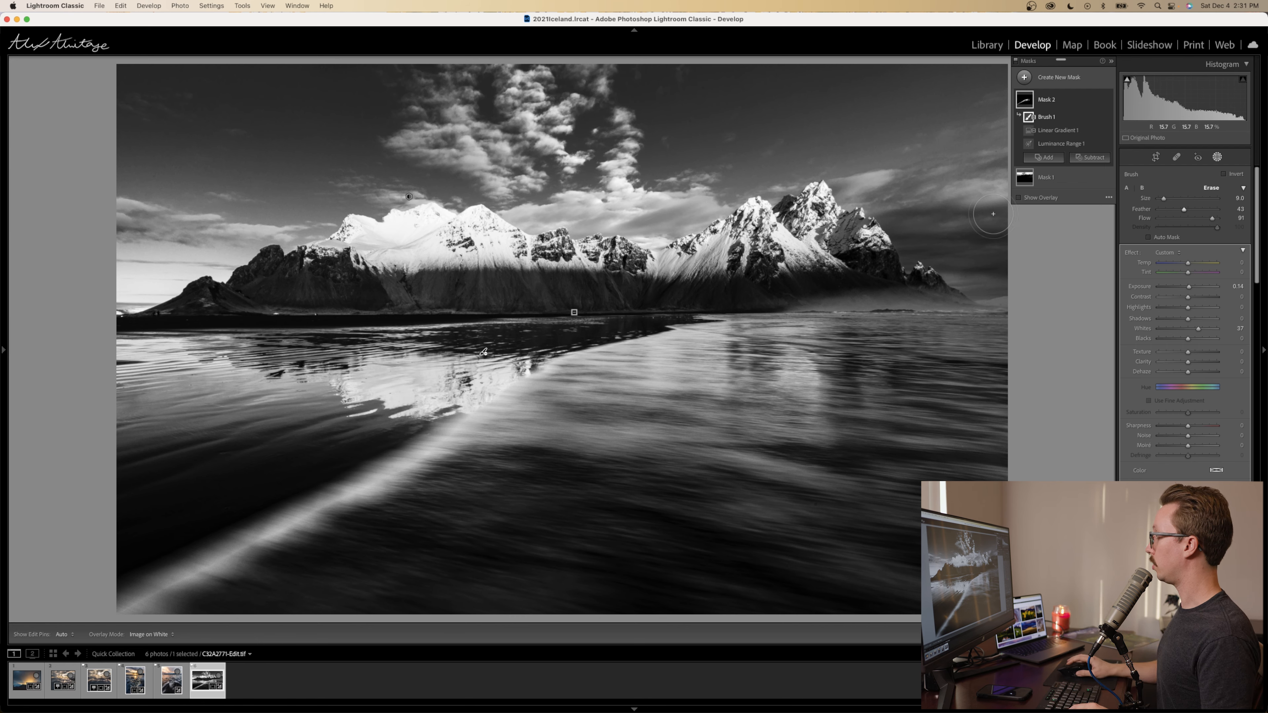
- Try adding a radial gradient to the water mask over the reflections right of the wave line, and delete it
left_click(1042, 162)
left_click(1053, 226)
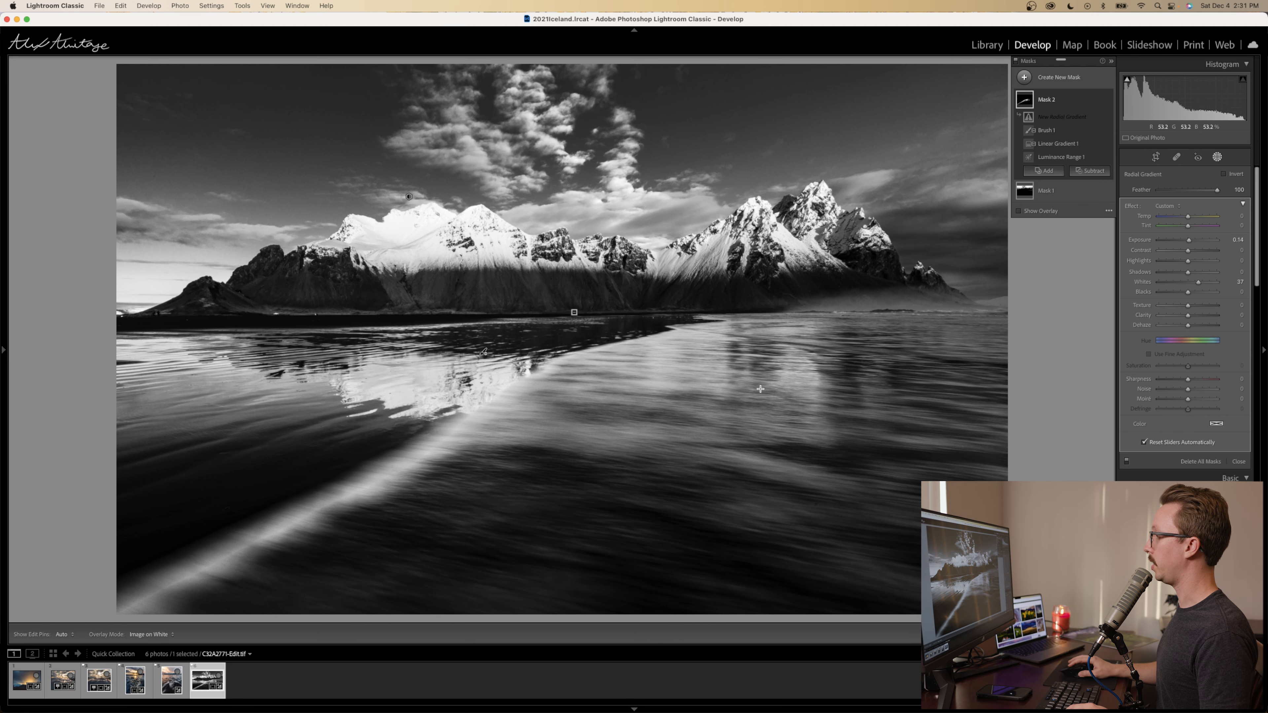
left_click_drag(832, 357, 649, 468)
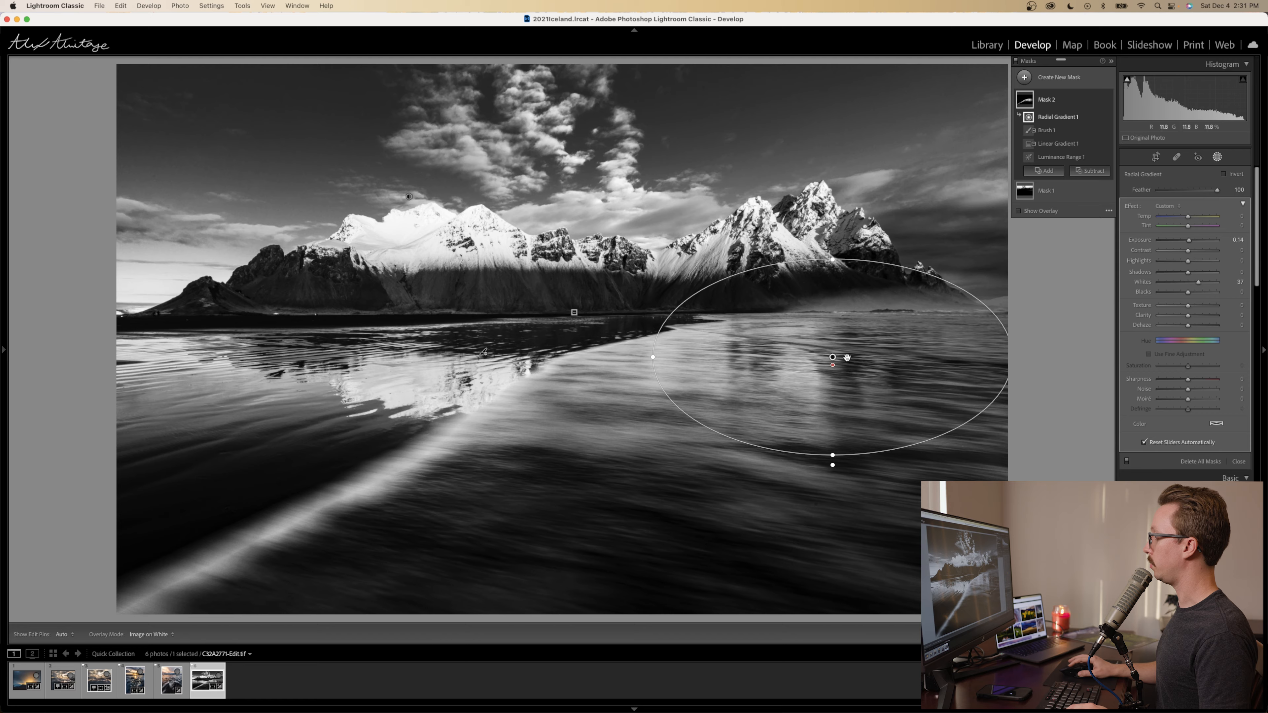
left_click_drag(827, 374, 826, 379)
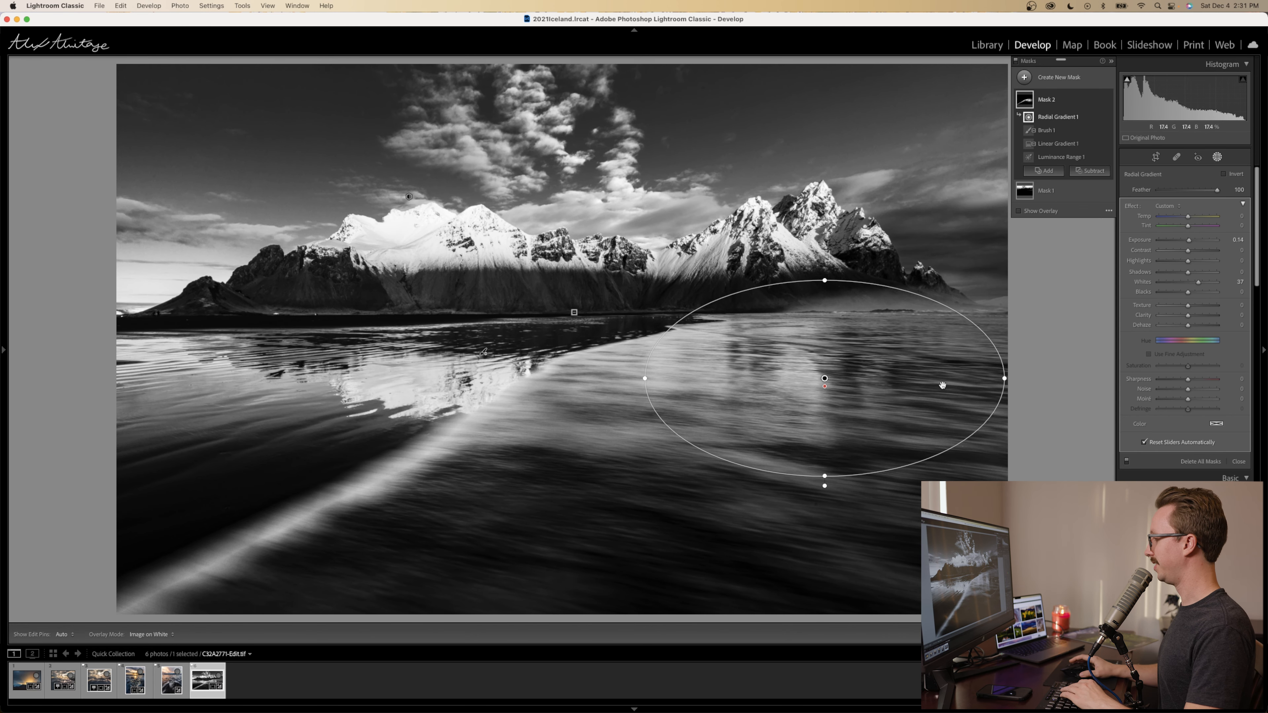
key("Delete")
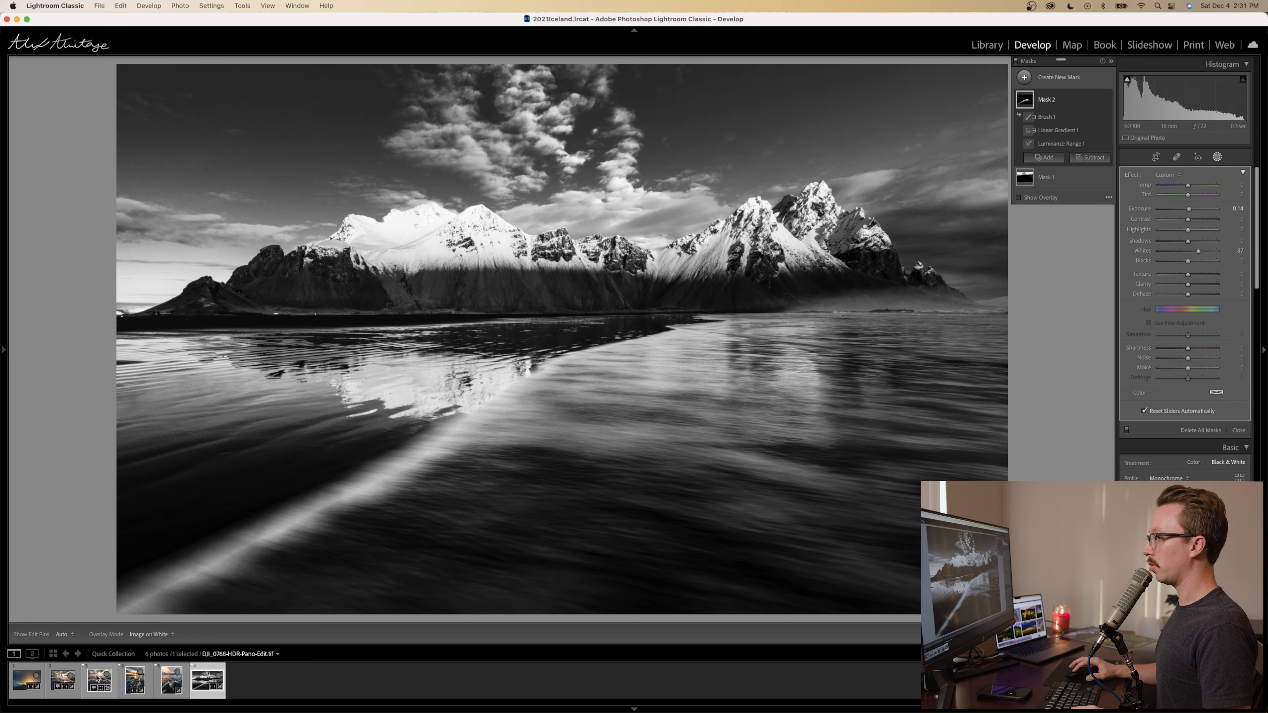
- Open the snowy crater photo and compare it with and without the foreground linear gradient, Mask 1
left_click(94, 682)
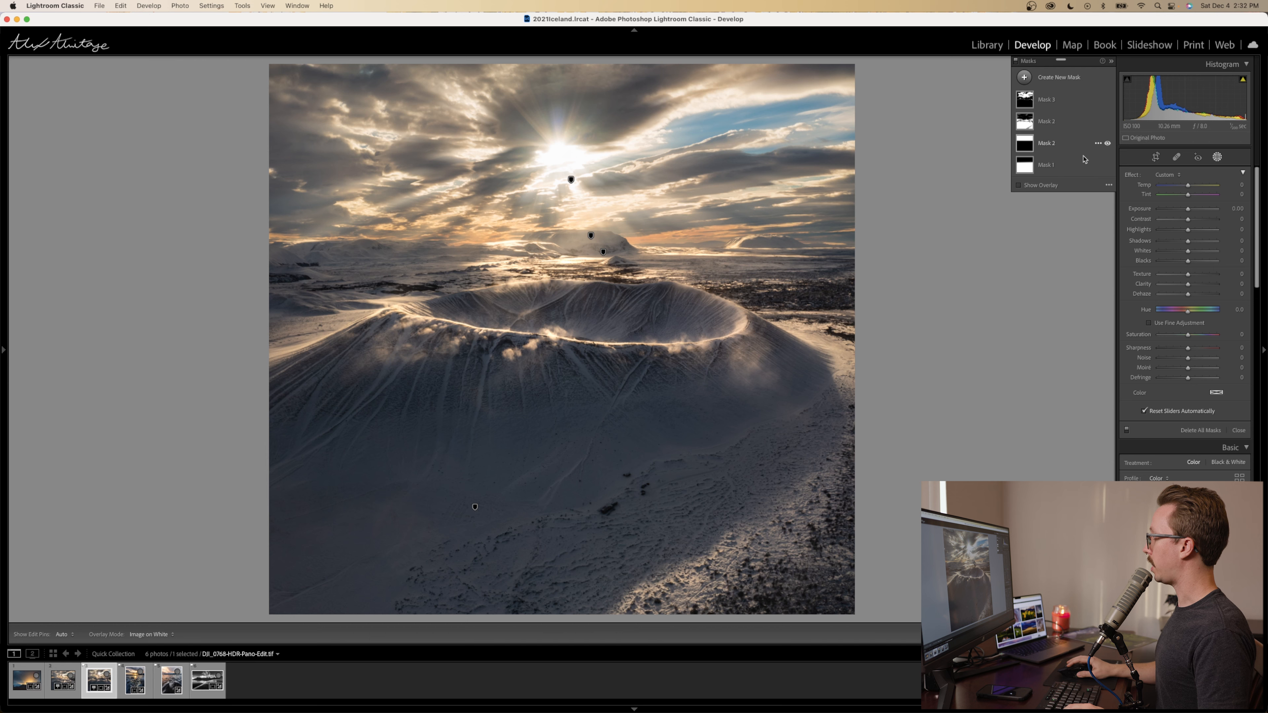
left_click(1070, 167)
left_click(1106, 165)
left_click(1107, 167)
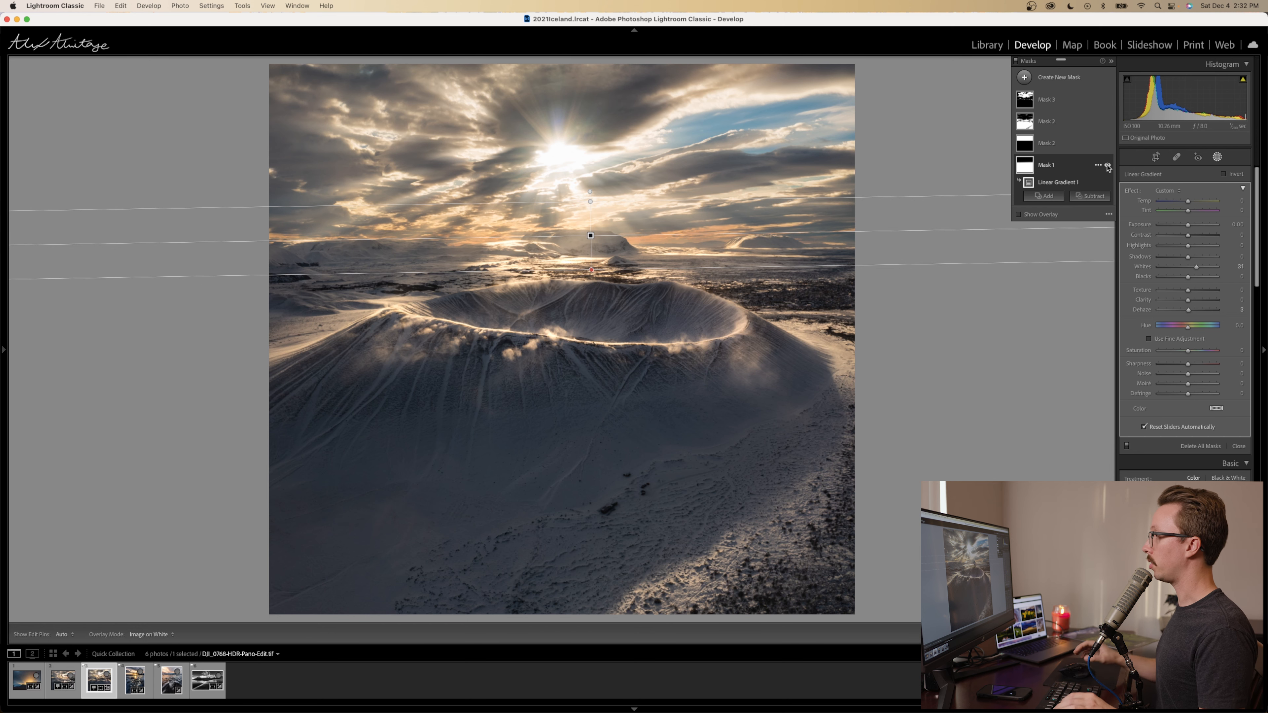
- Compare the crater photo with and without the sky's linear gradient mask
left_click(1056, 145)
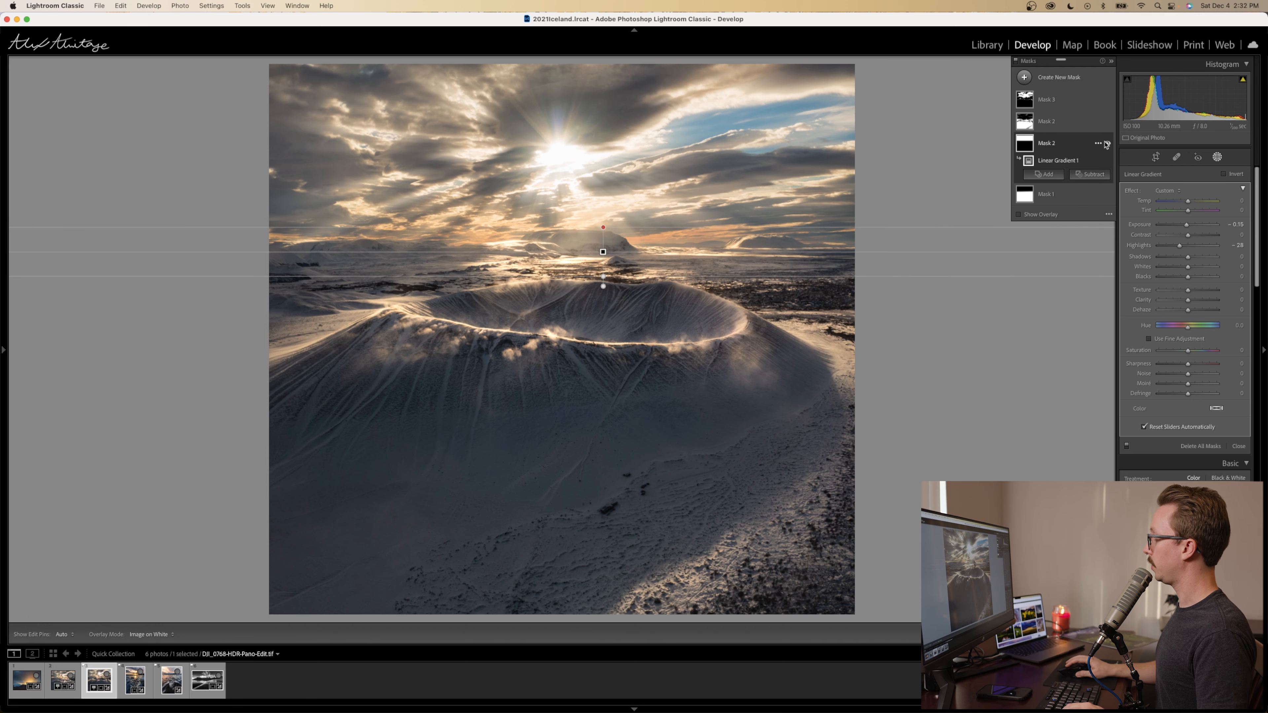
left_click(1108, 144)
left_click(1107, 144)
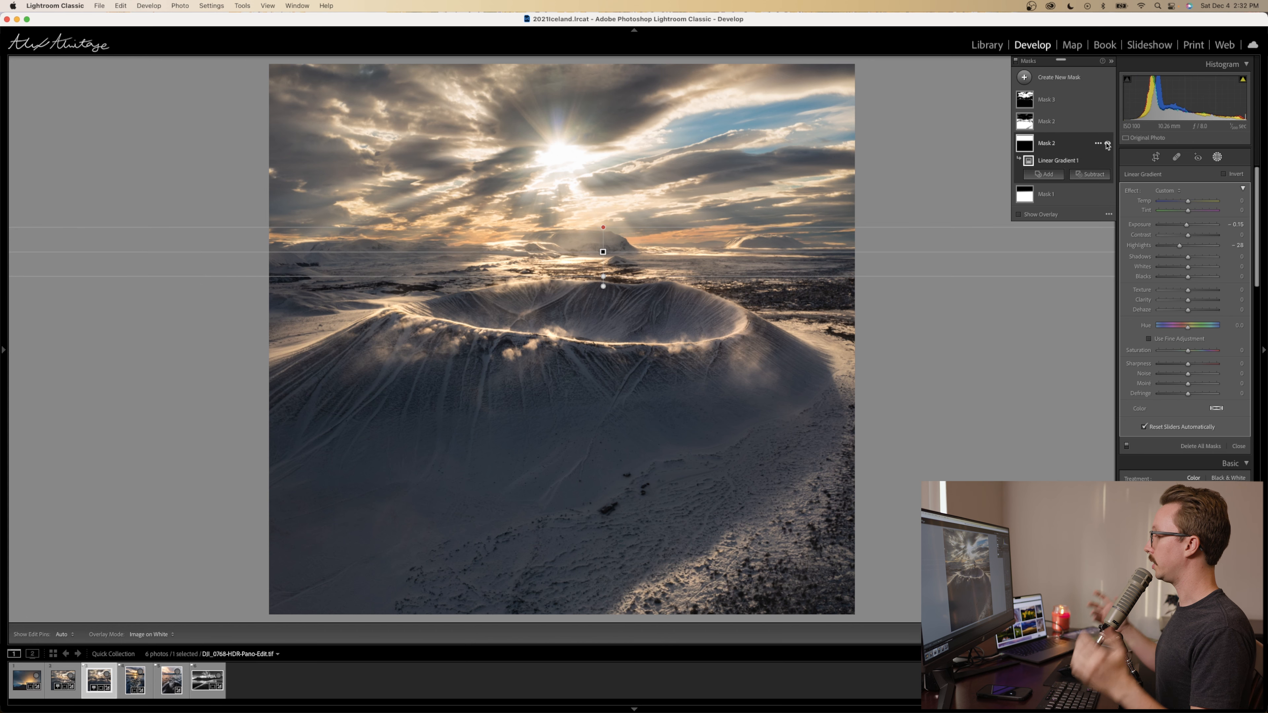
left_click(1108, 144)
left_click(1107, 144)
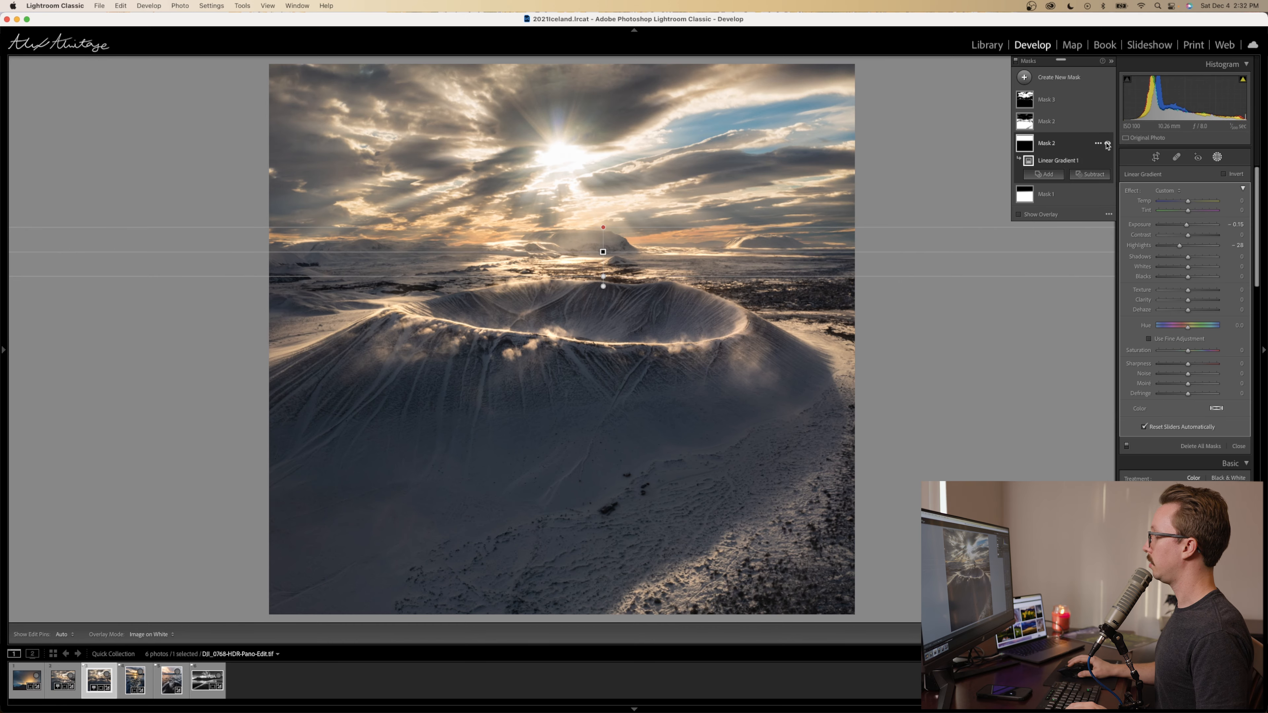